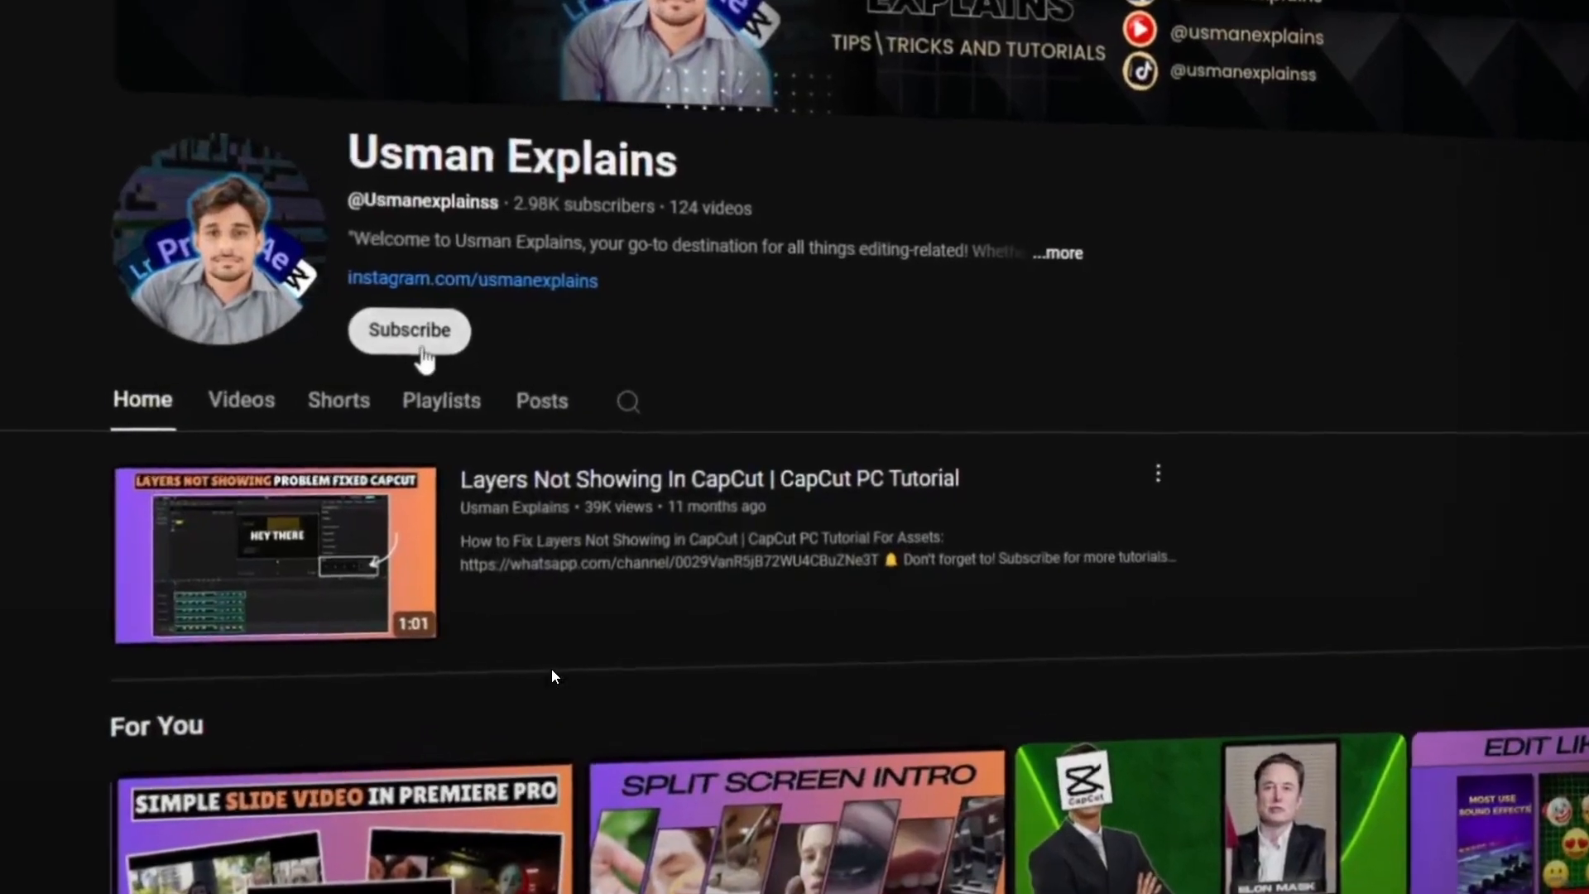
pyautogui.click(406, 357)
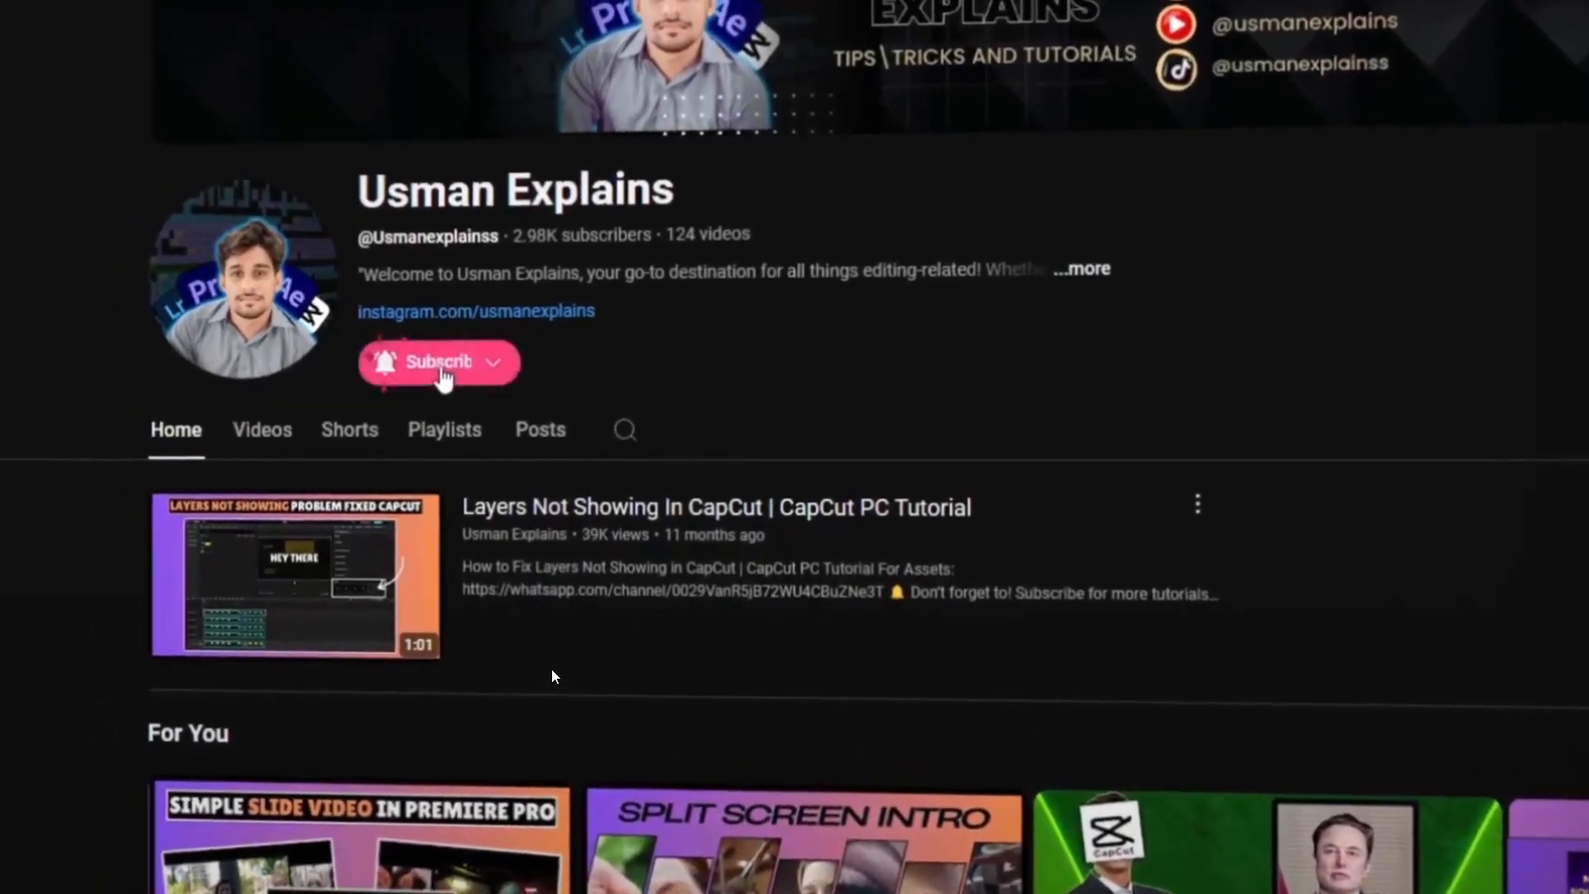
pyautogui.click(451, 360)
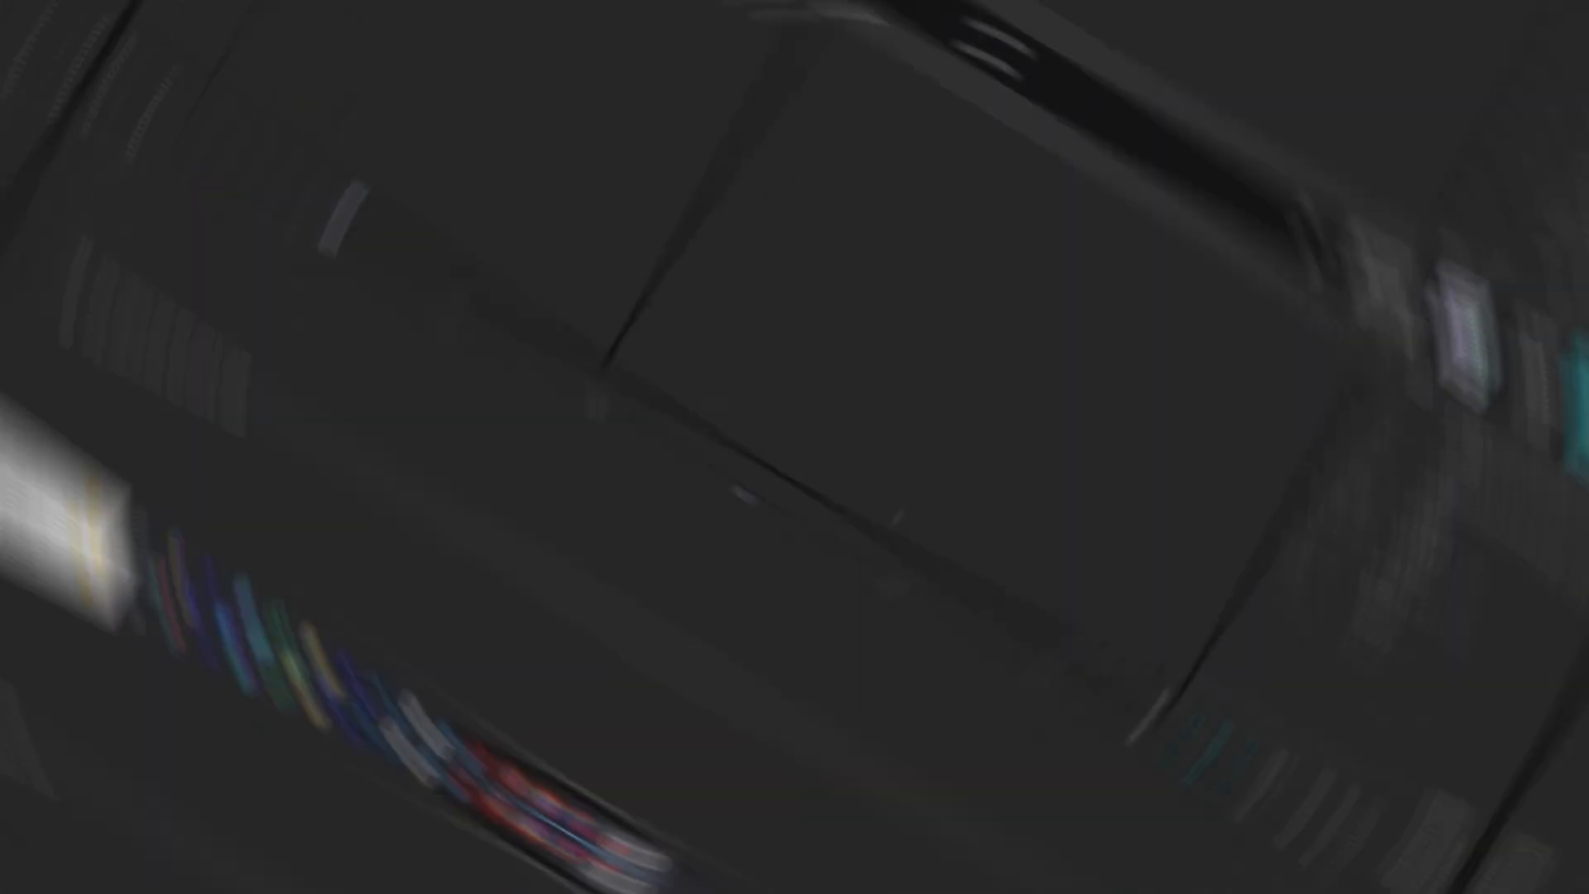
# Step: Place the imported screen recording on the timeline and trim off its beginning and end to leave a 7:05 clip
pyautogui.moveTo(166, 158); pyautogui.dragTo(150, 678)
pyautogui.moveTo(331, 521); pyautogui.dragTo(408, 524)
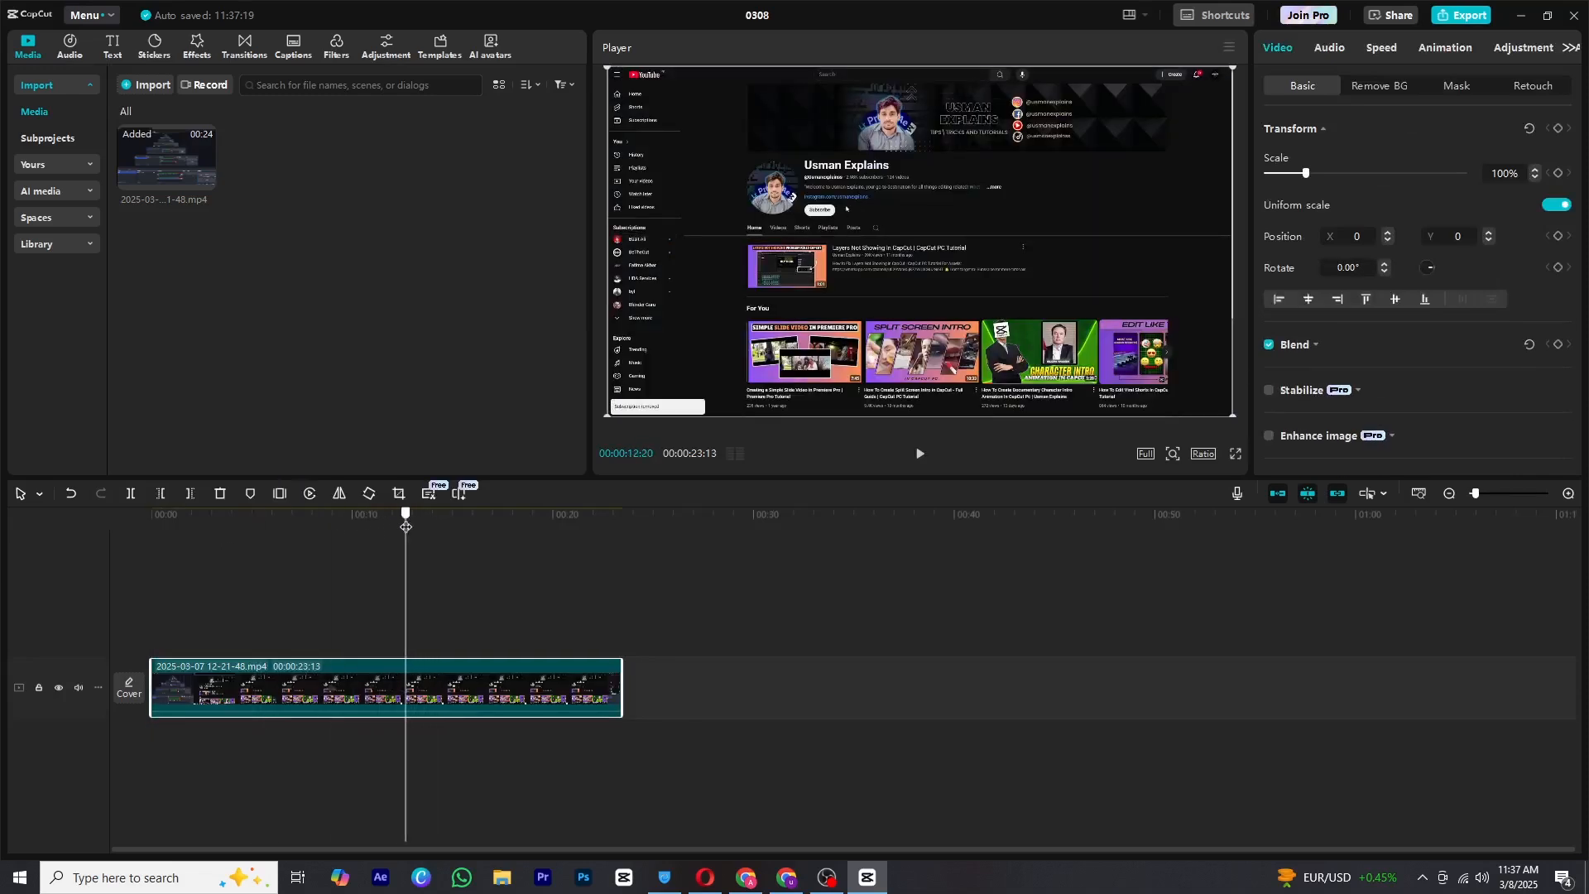
pyautogui.click(160, 493)
pyautogui.click(273, 534)
pyautogui.moveTo(273, 534)
pyautogui.mouseDown()
pyautogui.moveTo(320, 536)
pyautogui.moveTo(293, 537)
pyautogui.mouseUp()
pyautogui.click(190, 493)
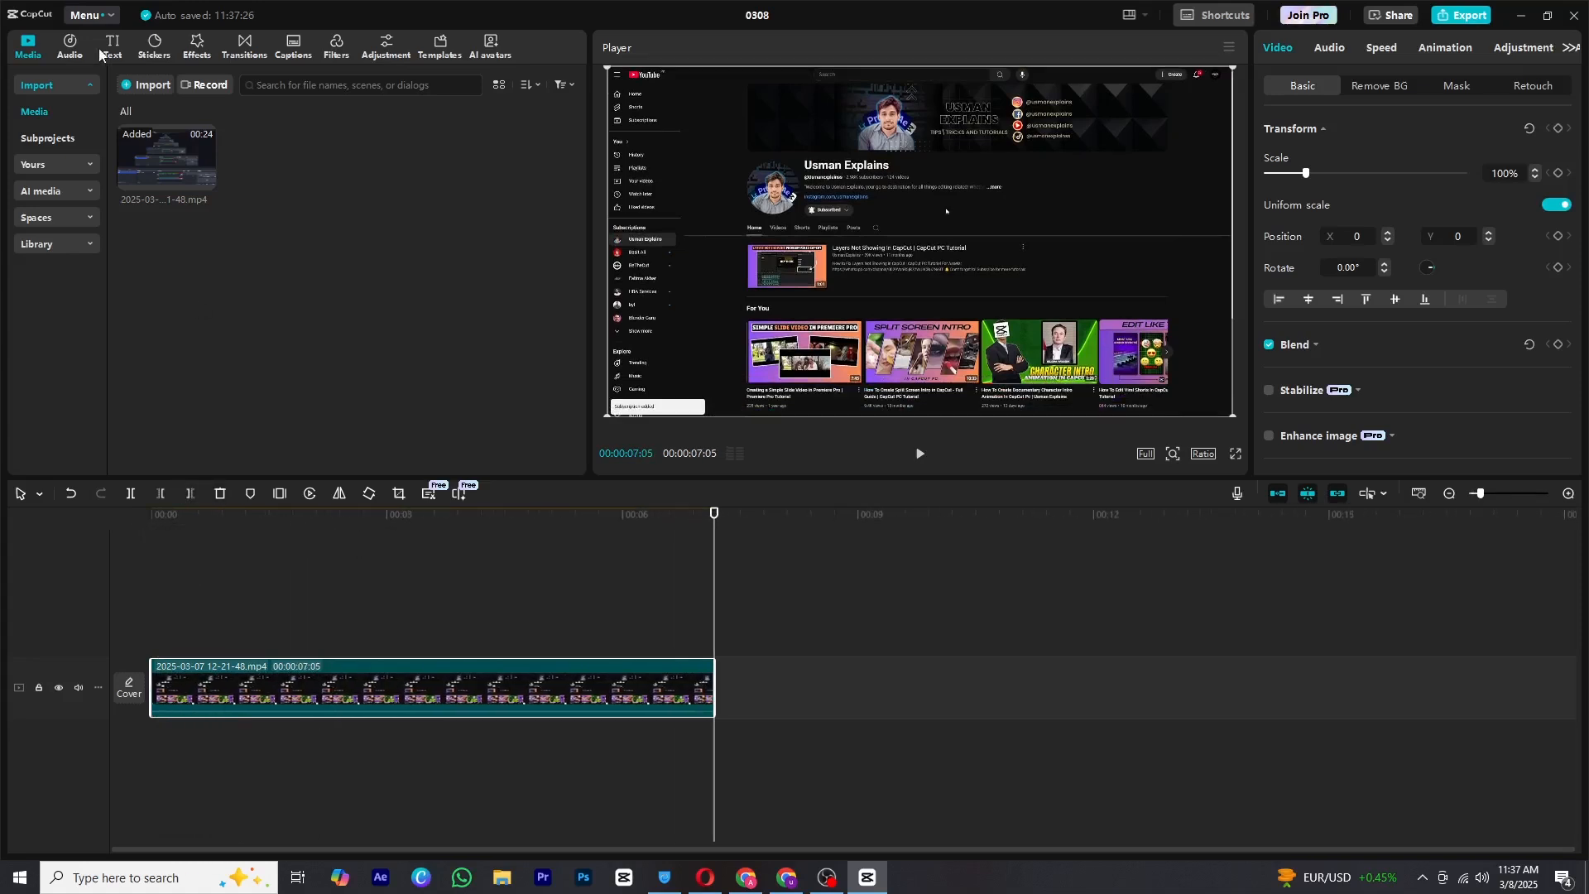
# Step: Add the Player 3 video effect above the clip and extend it to the clip's full length
pyautogui.click(196, 41)
pyautogui.moveTo(161, 147); pyautogui.dragTo(156, 638)
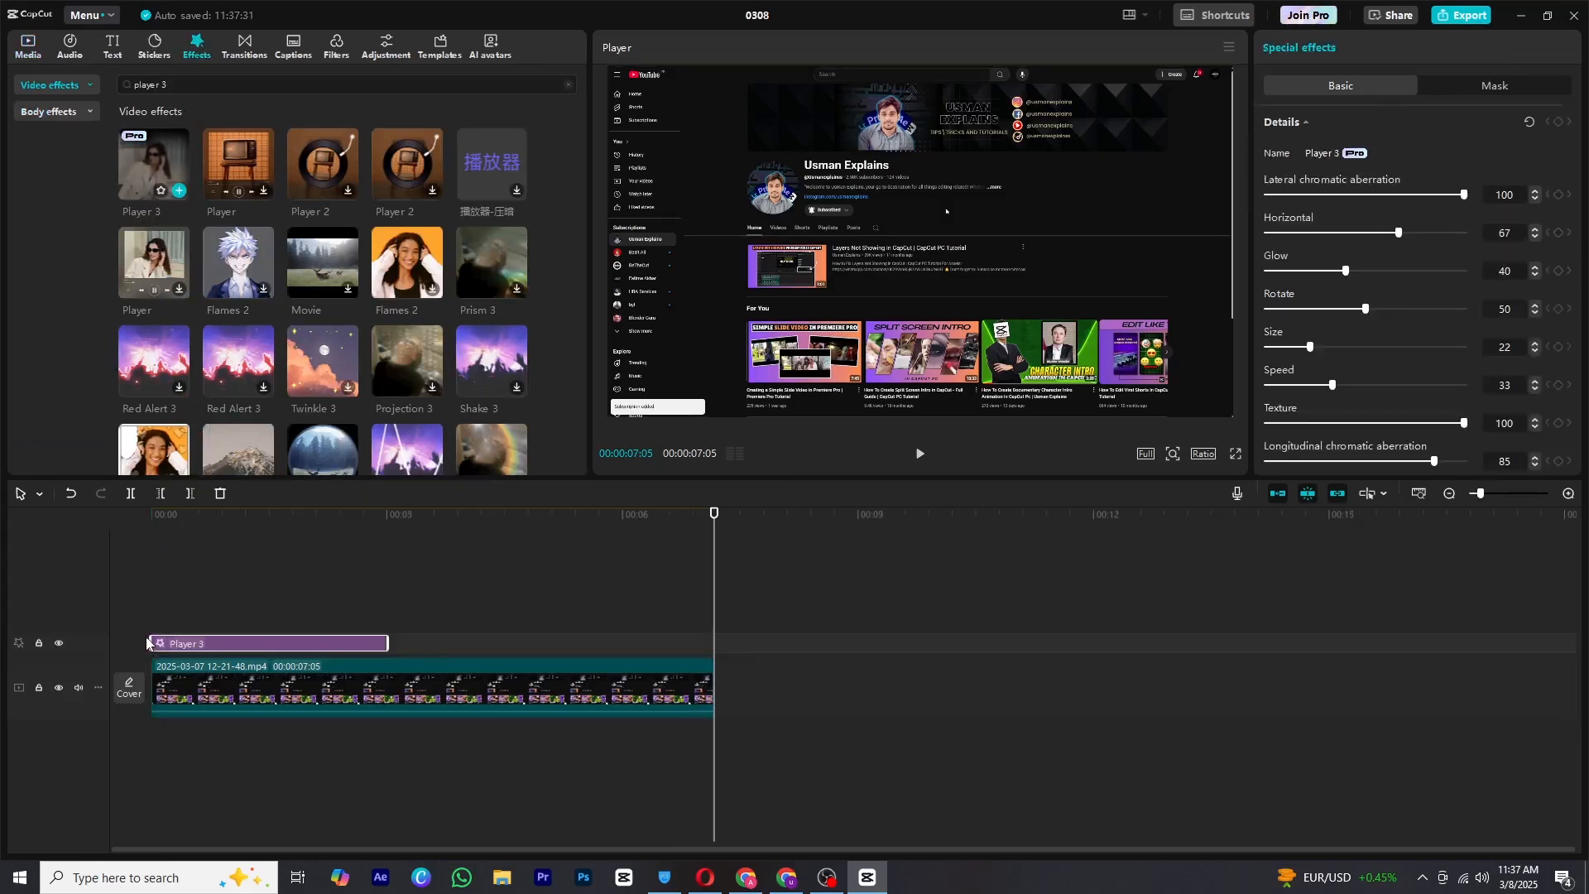
pyautogui.moveTo(385, 641); pyautogui.dragTo(713, 642)
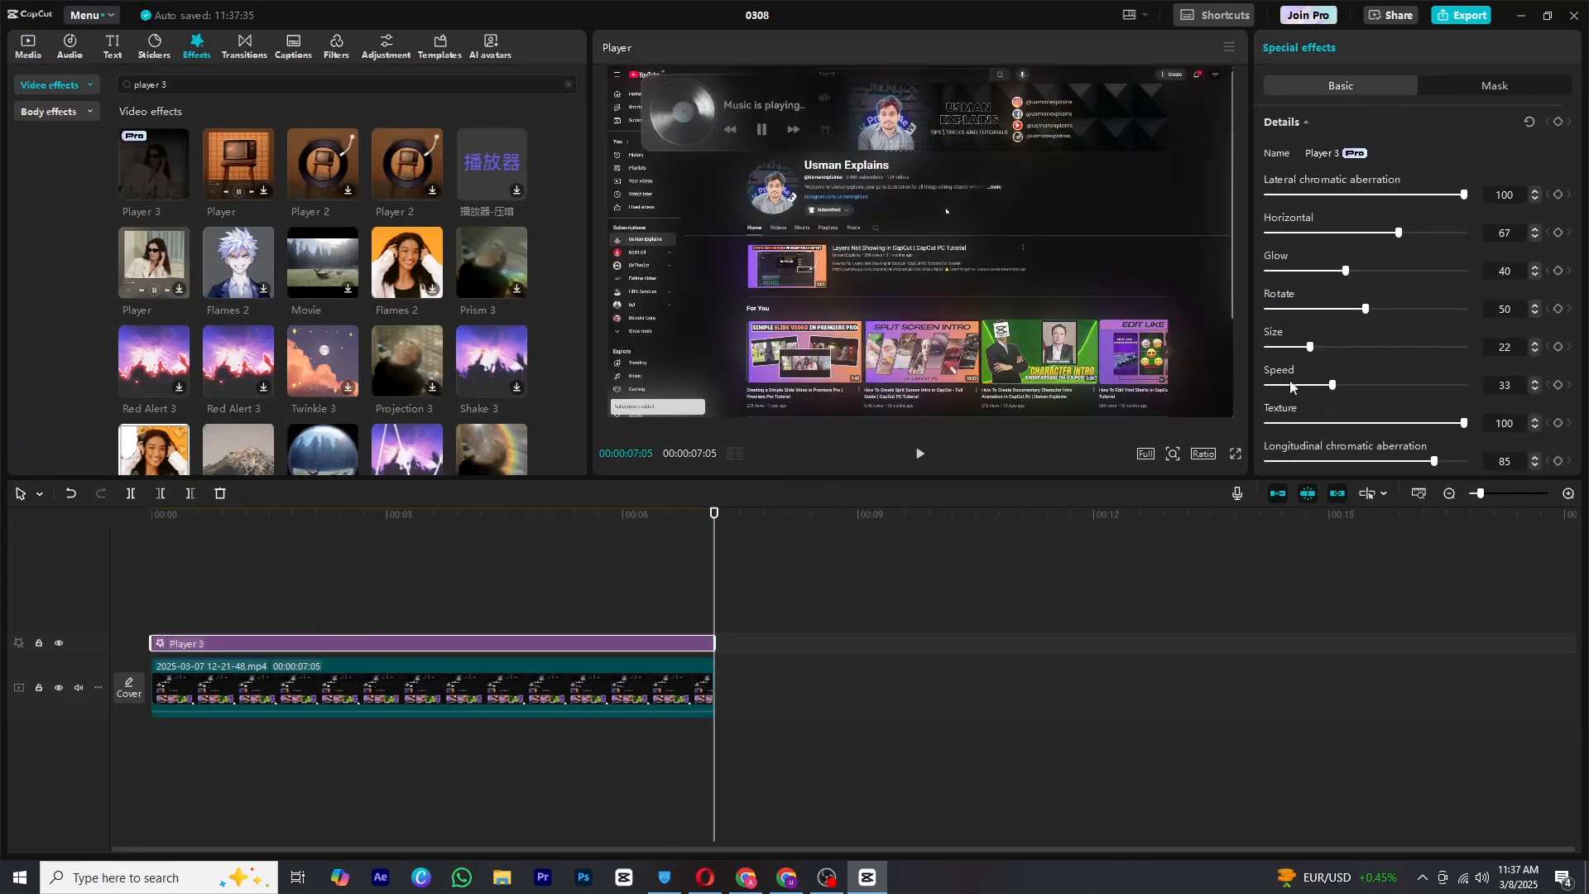
# Step: Set the effect's Texture and Glow to 0 and add Horizontal, Rotate, Size and Vertical keyframes at the clip's start
pyautogui.moveTo(1309, 422); pyautogui.dragTo(1249, 426)
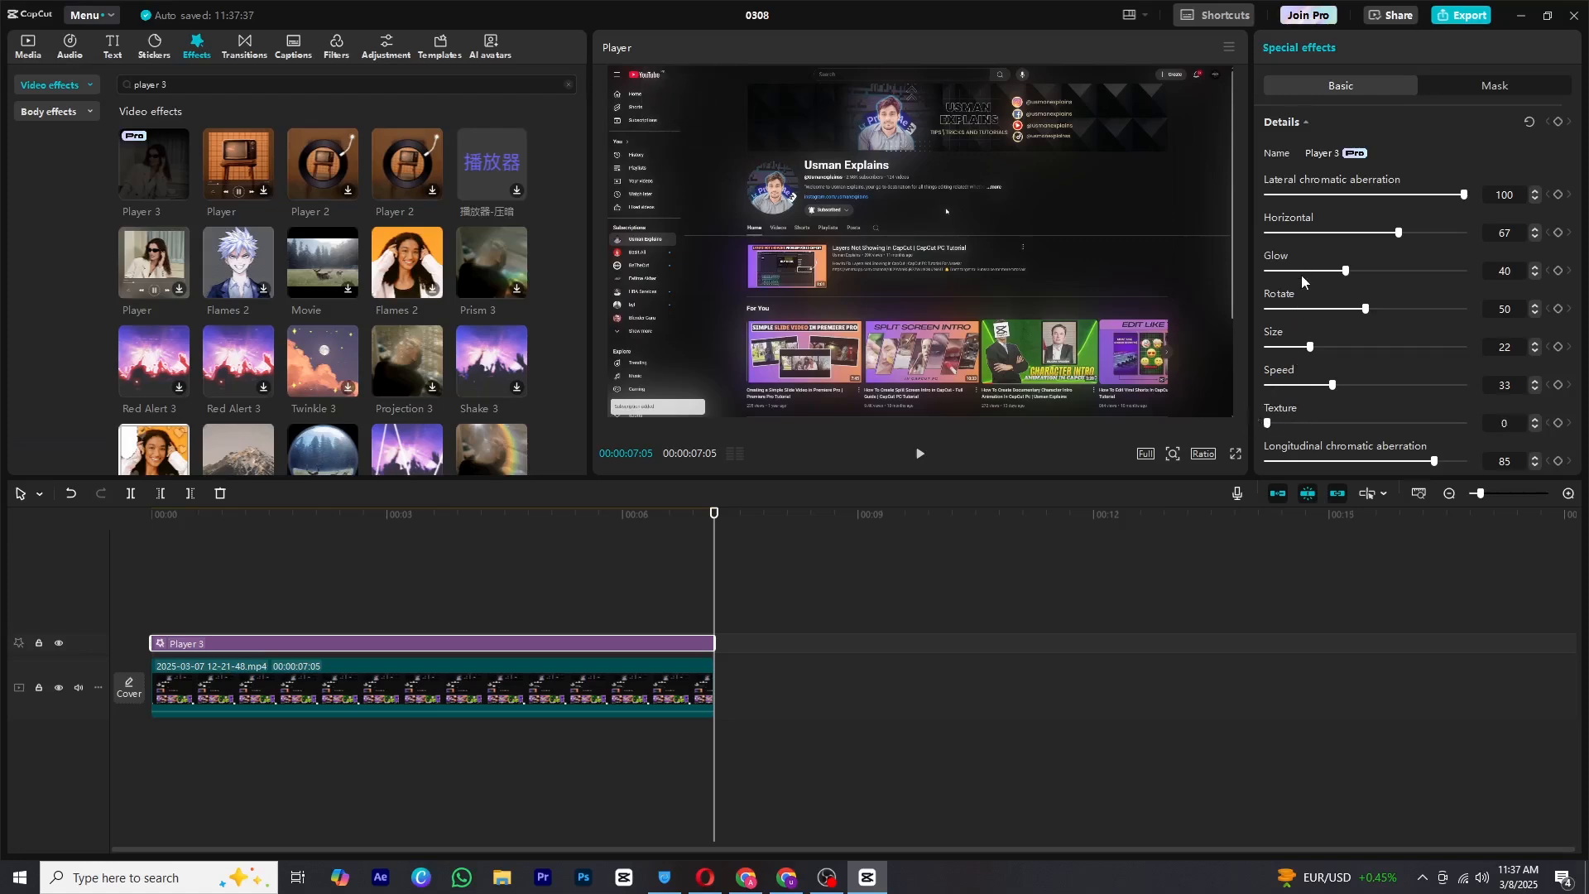
pyautogui.moveTo(1299, 274); pyautogui.dragTo(1271, 271)
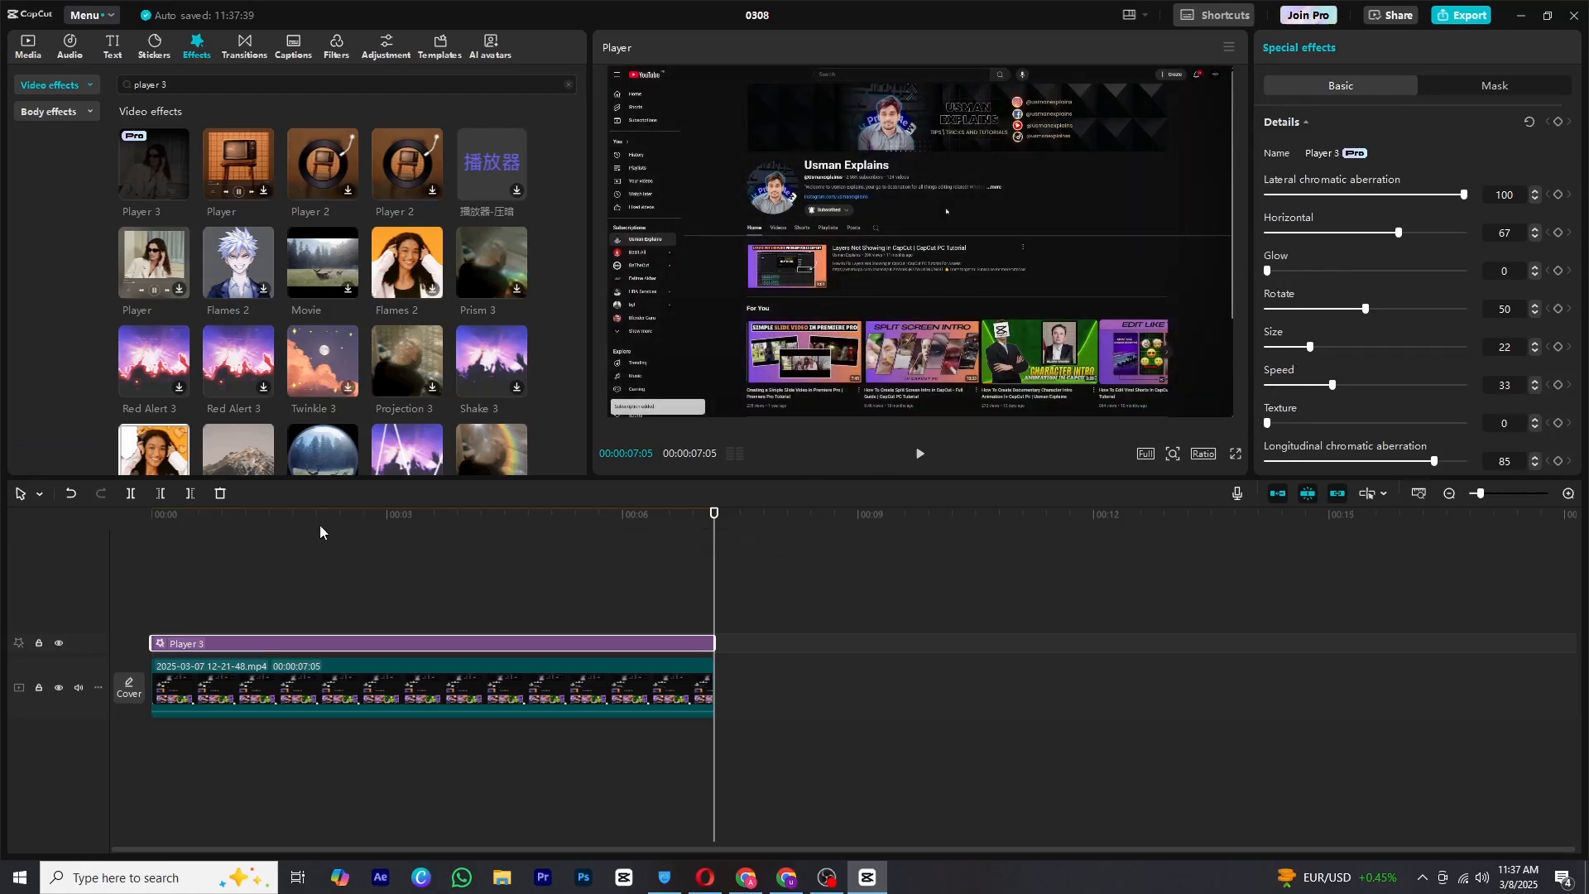
pyautogui.moveTo(201, 515); pyautogui.dragTo(116, 525)
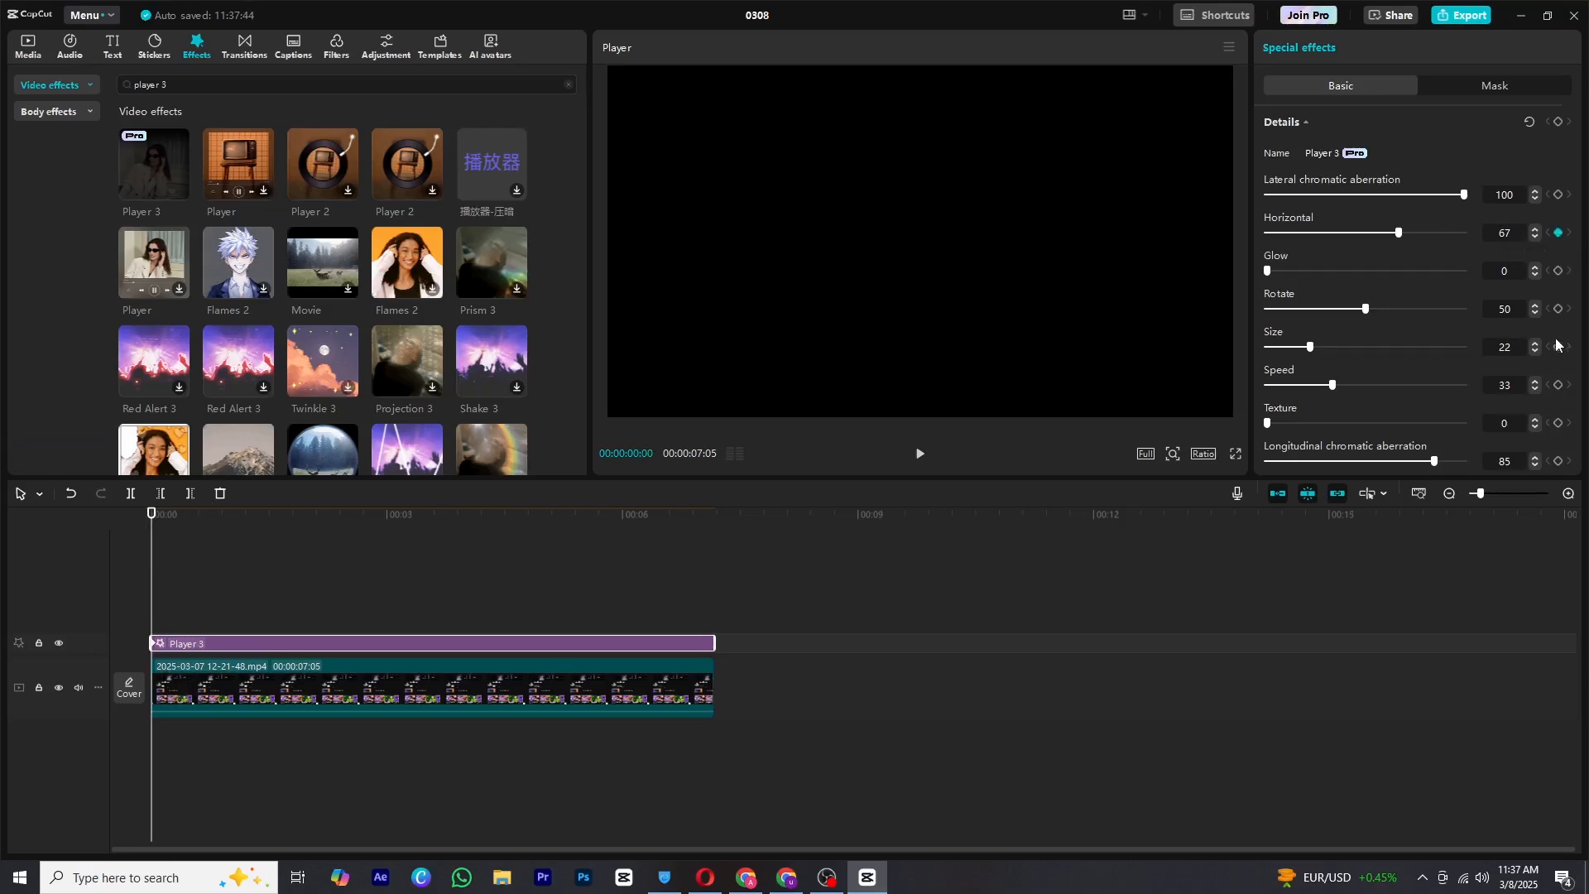
pyautogui.scroll(-2, 1511, 386)
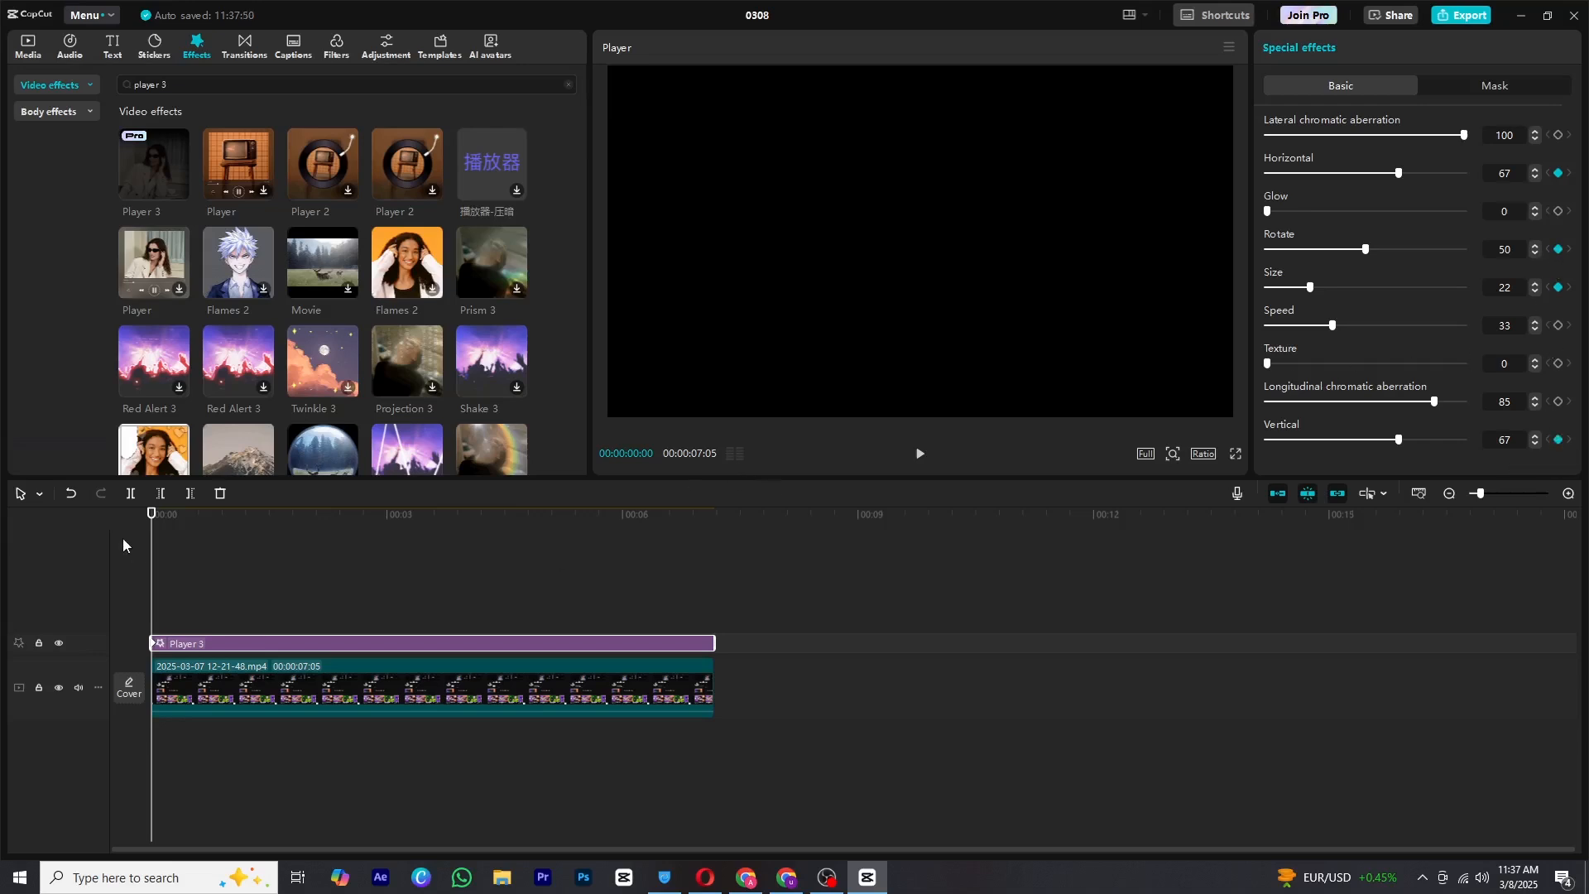
# Step: Keyframe the Player 3 effect at 00:00:00:19 with Size 33 and Rotate 63
pyautogui.press('space')
pyautogui.press('space')
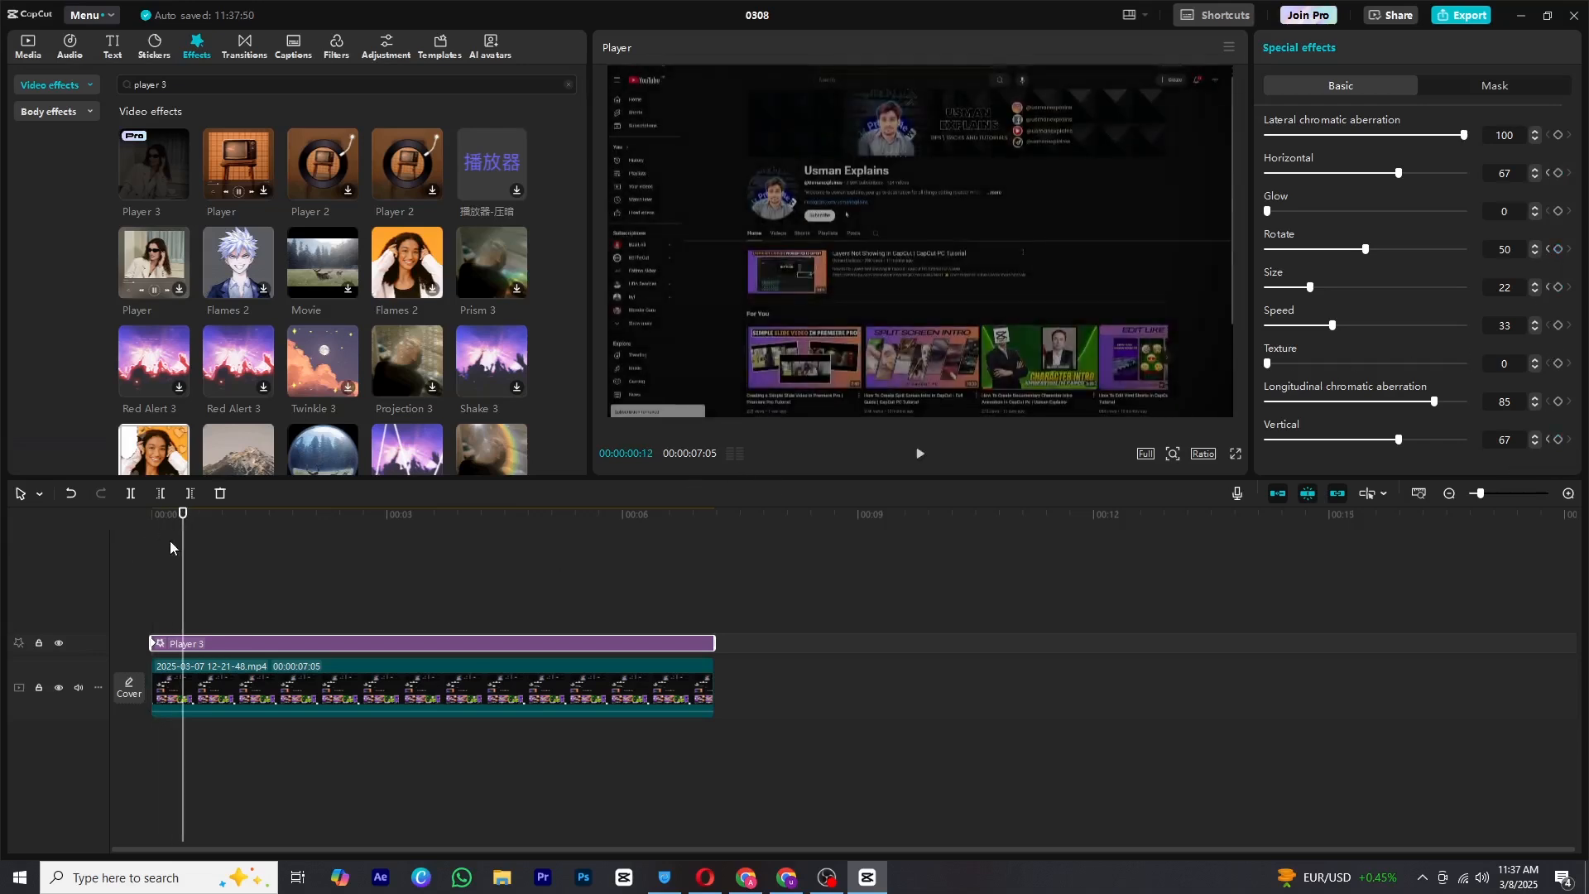
pyautogui.press('space')
pyautogui.press('space')
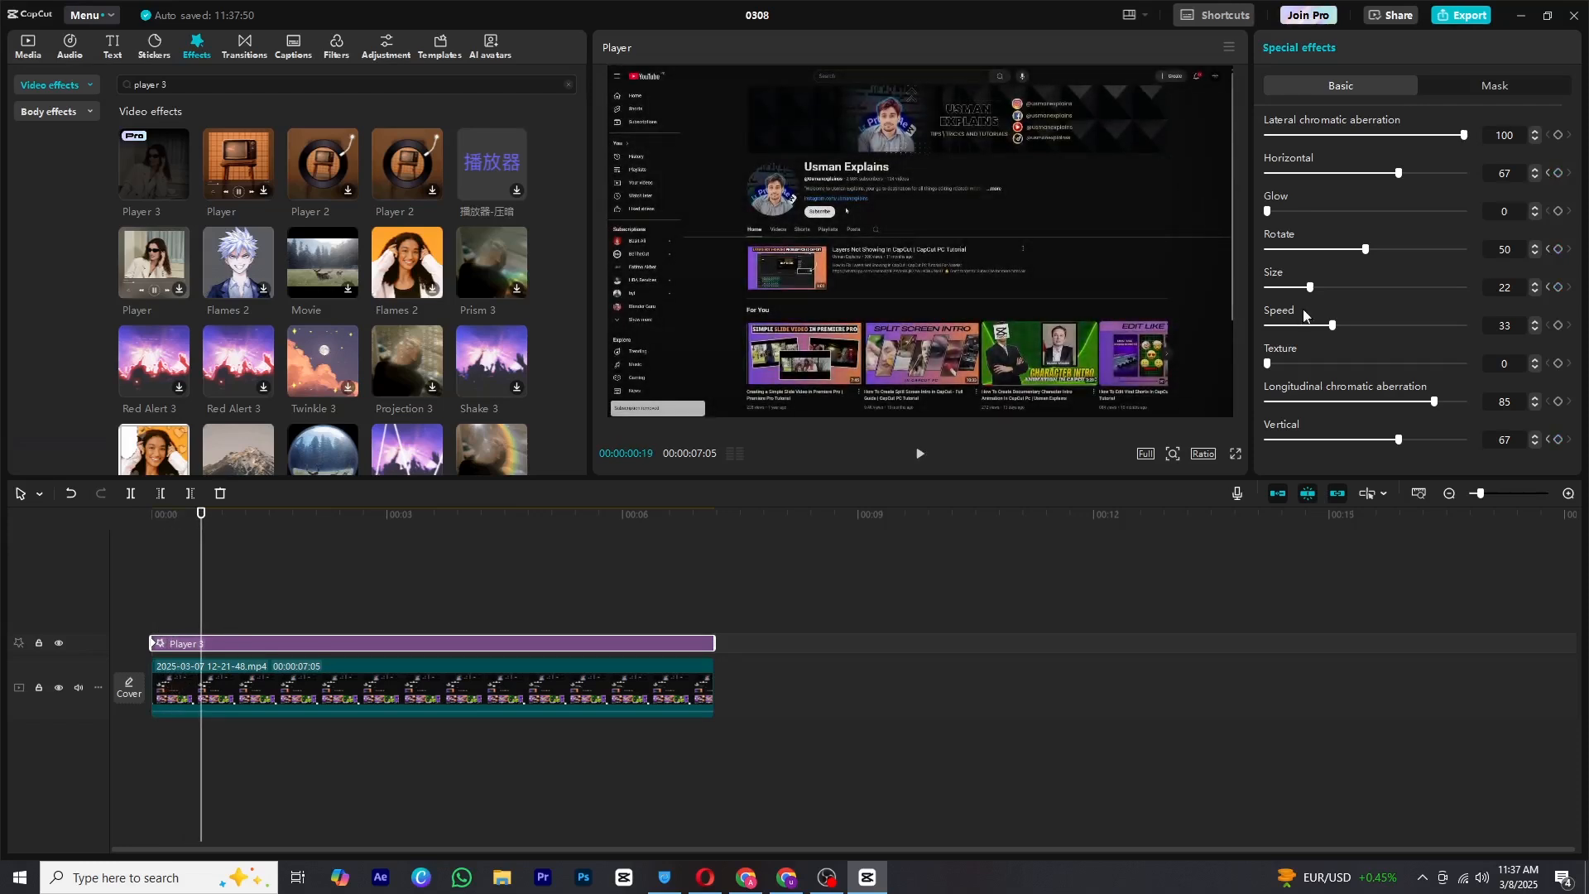
pyautogui.moveTo(1317, 286); pyautogui.dragTo(1332, 288)
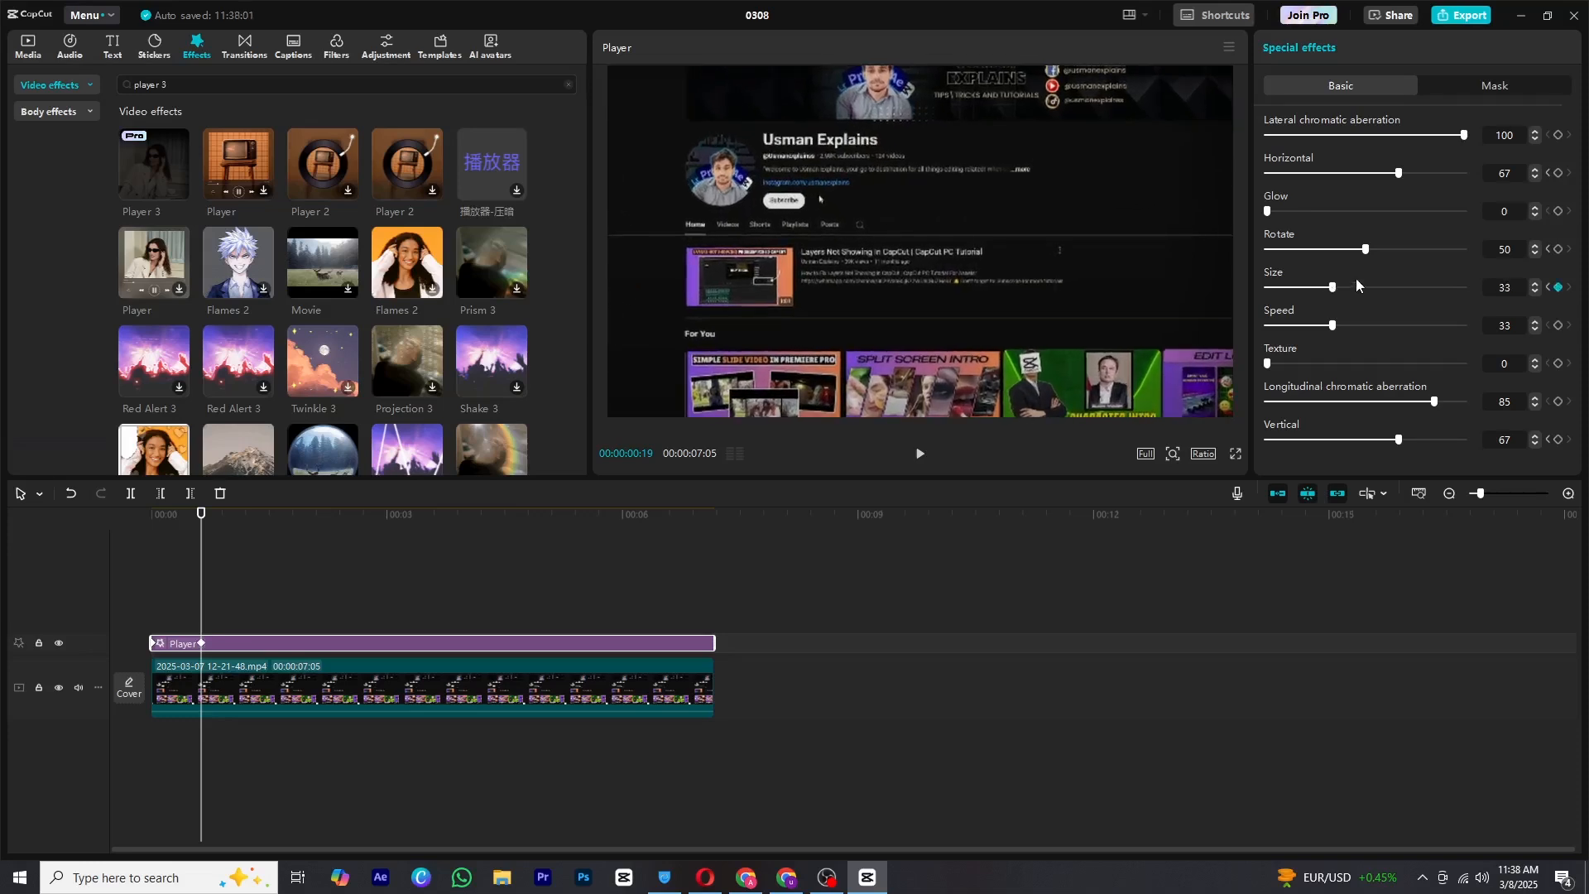
pyautogui.moveTo(1365, 251); pyautogui.dragTo(1390, 250)
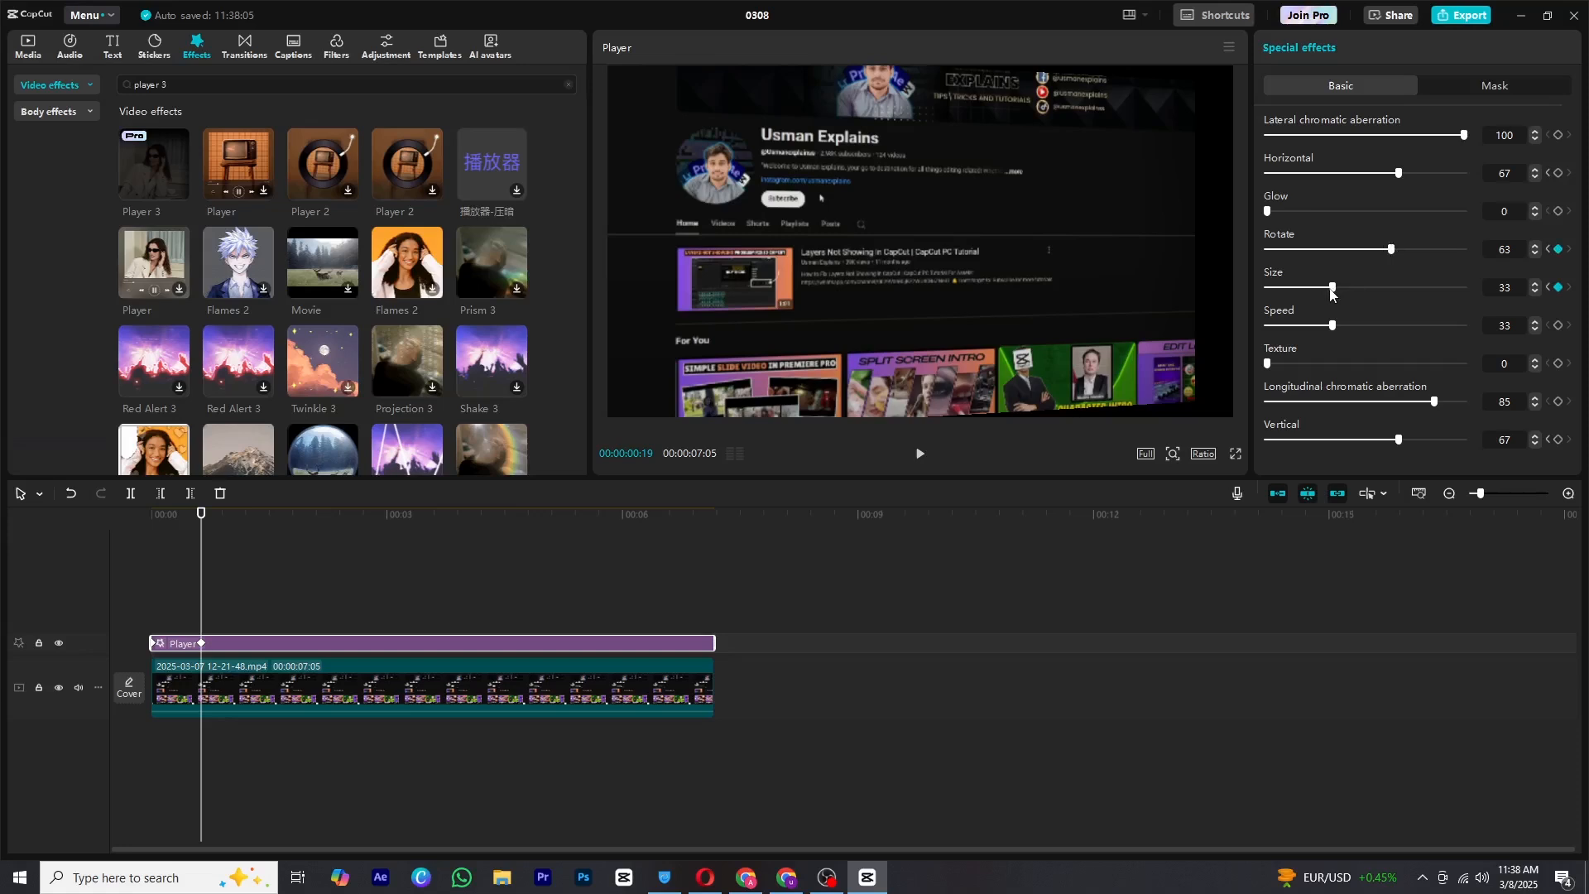
# Step: Play the clip from the beginning to check the speed of the zoom and rotation animation
pyautogui.click(150, 515)
pyautogui.press('space')
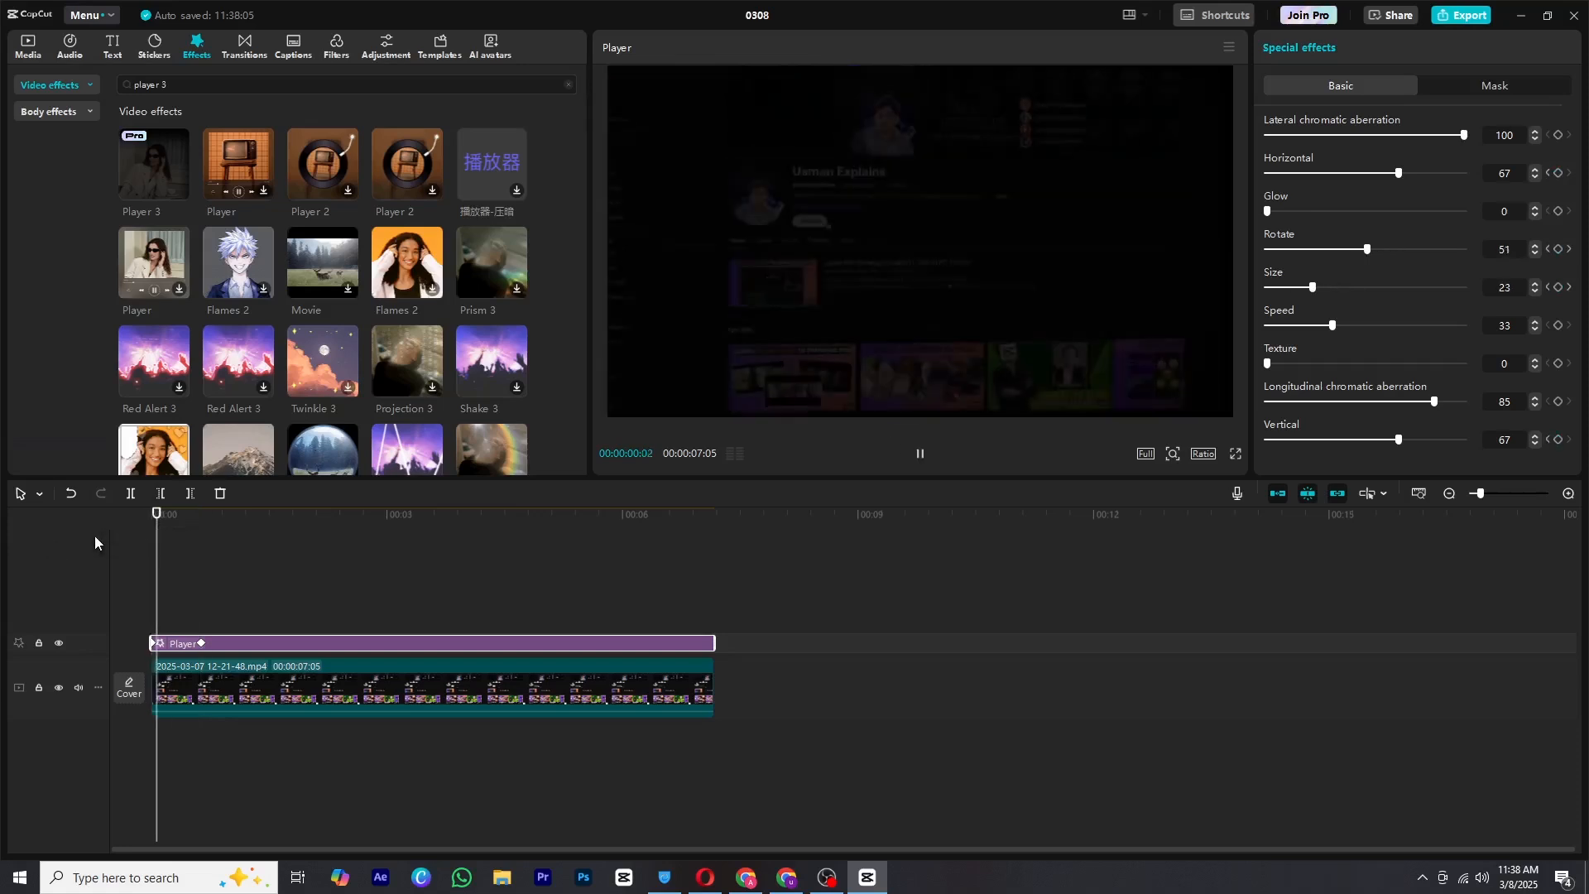
pyautogui.press('space')
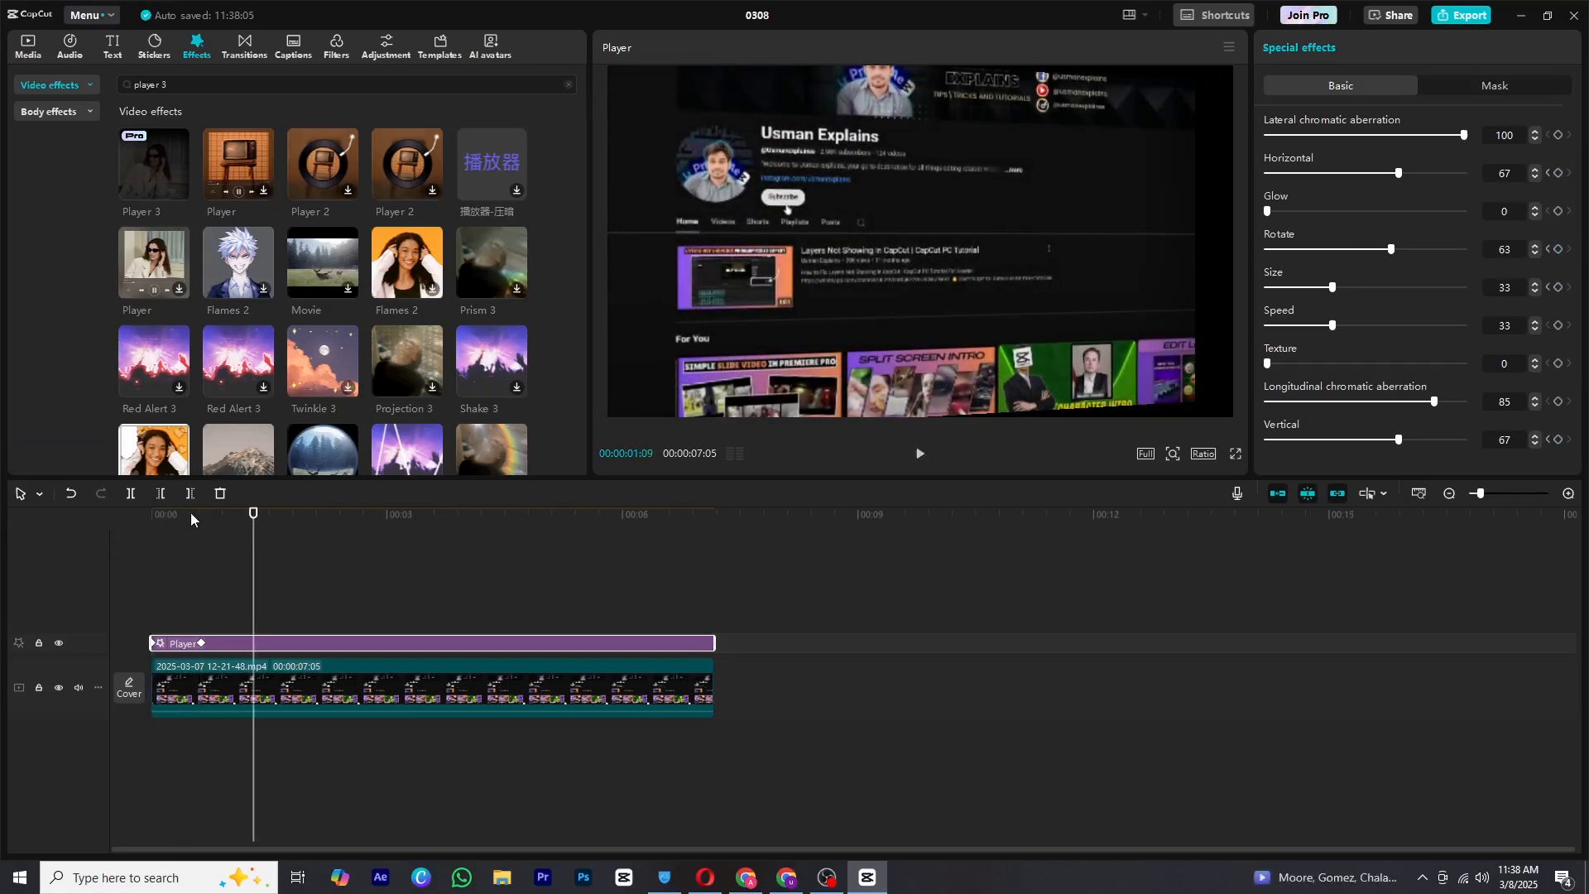
pyautogui.moveTo(172, 514); pyautogui.dragTo(133, 518)
pyautogui.press('space')
pyautogui.press('space')
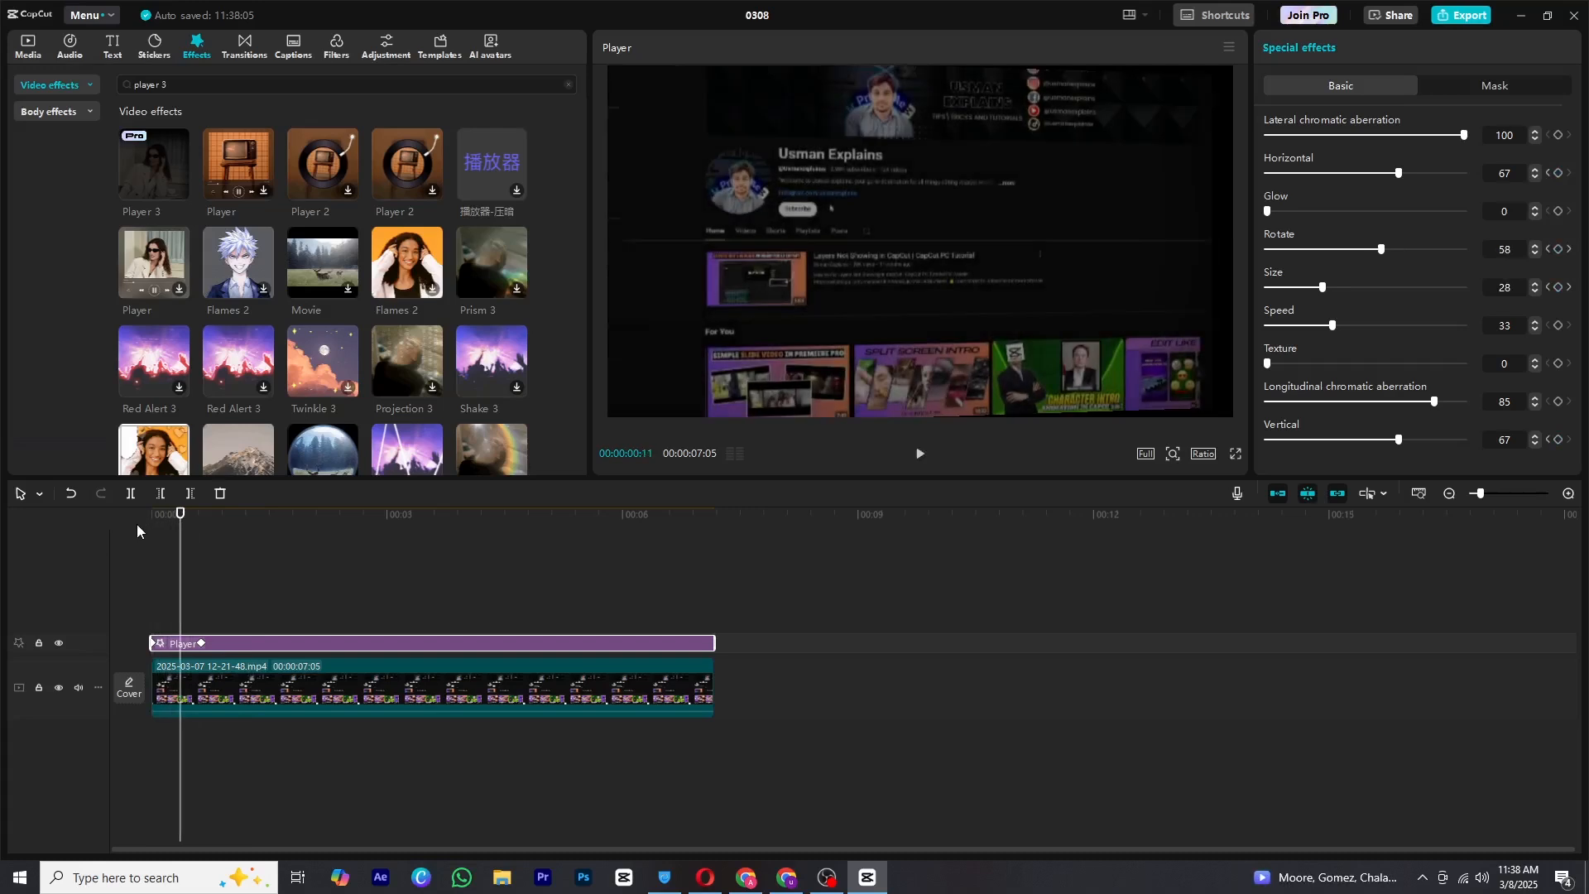
pyautogui.press('space')
pyautogui.press('space')
# Step: Slow the zoom by moving the effect's Size and Rotate keyframe to about 00:00:01:25
pyautogui.moveTo(200, 645); pyautogui.dragTo(259, 644)
pyautogui.press('space')
pyautogui.press('space')
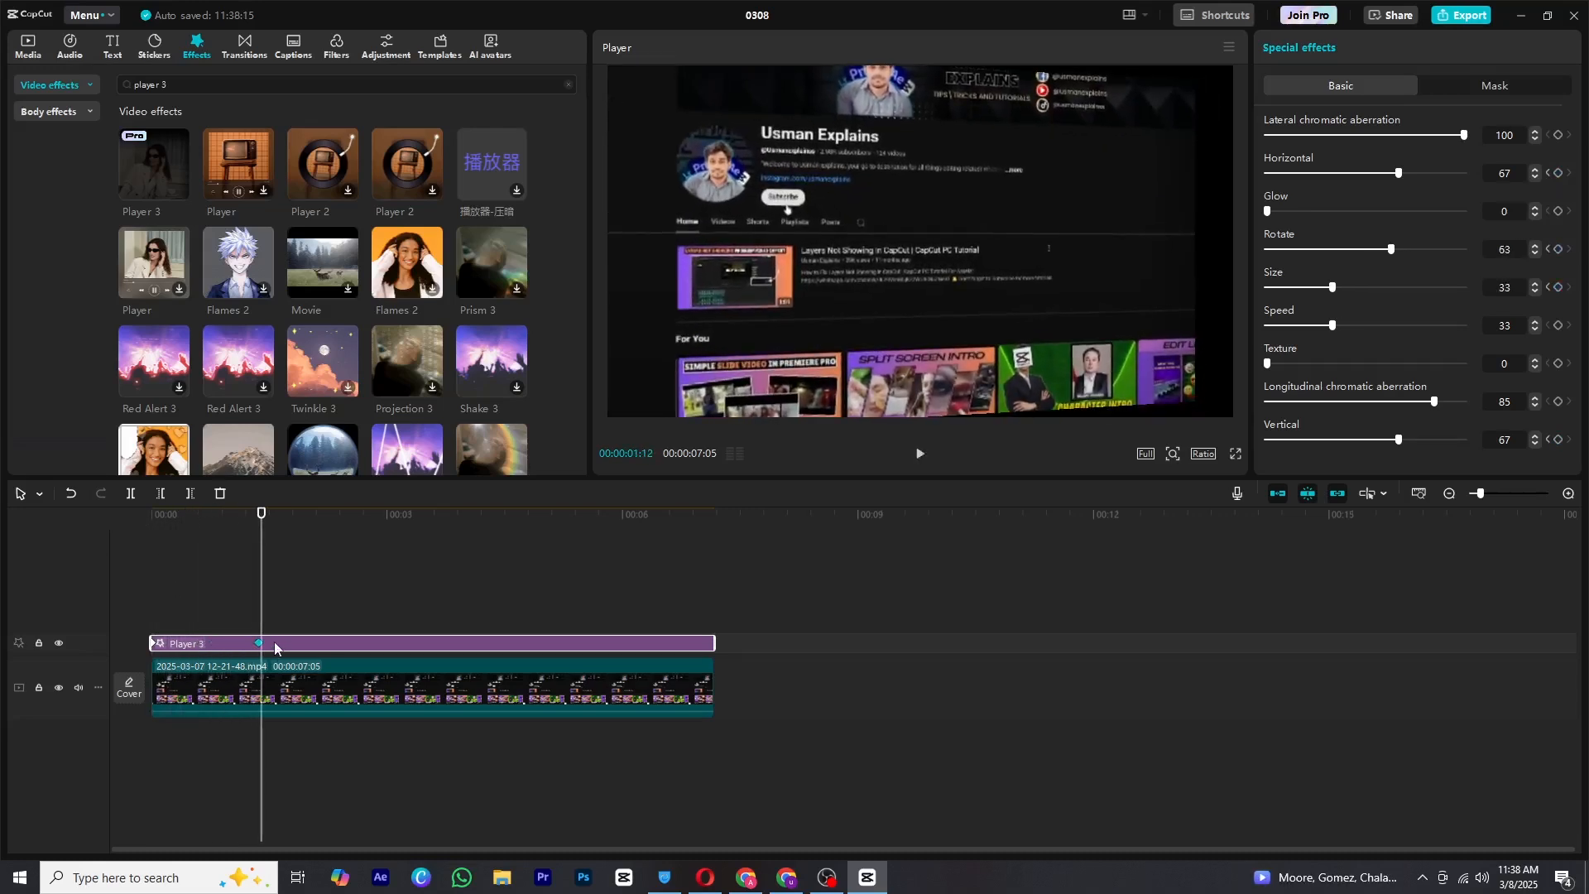
pyautogui.press('space')
pyautogui.press('space')
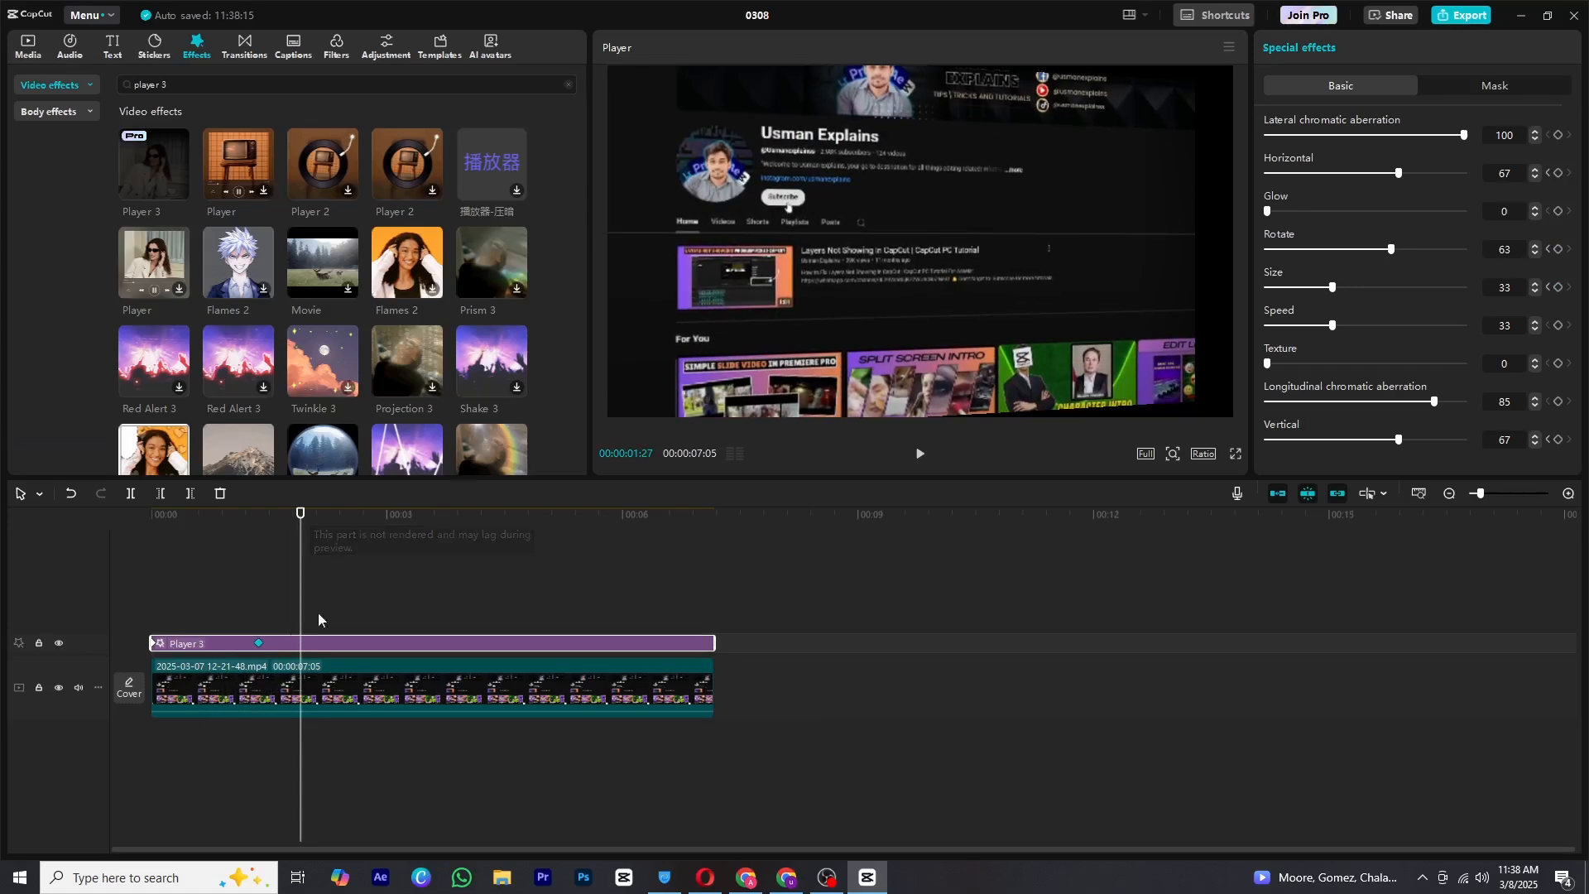
pyautogui.moveTo(258, 643); pyautogui.dragTo(295, 647)
# Step: Keyframe the effect's Vertical value at 69 at 00:00:02:03 and its Rotate value at 39 at 00:00:03:09
pyautogui.press('space')
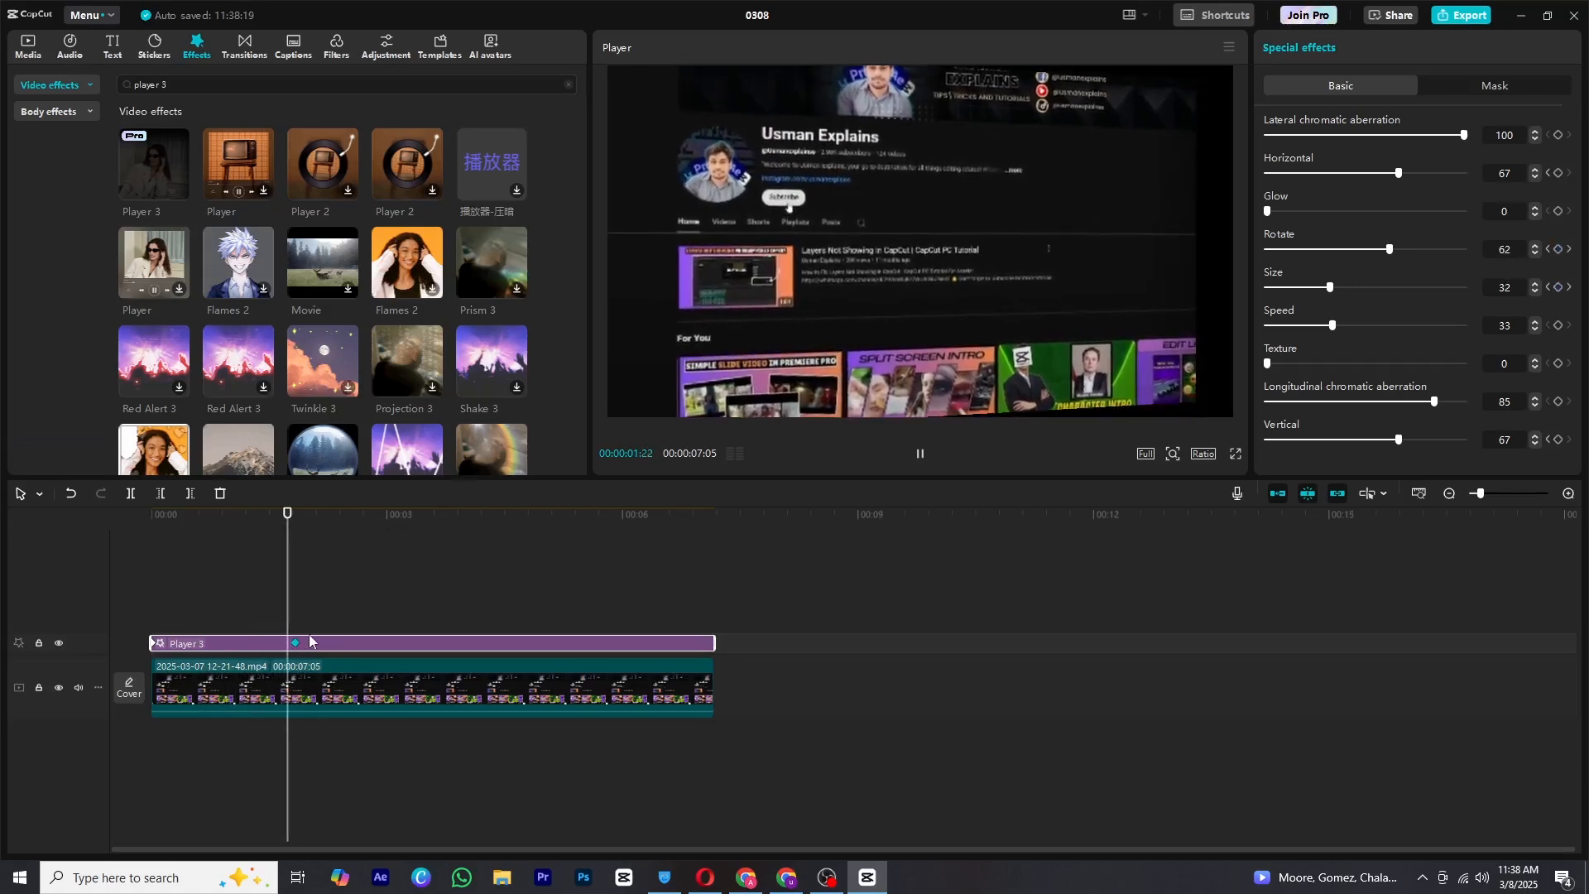
pyautogui.press('space')
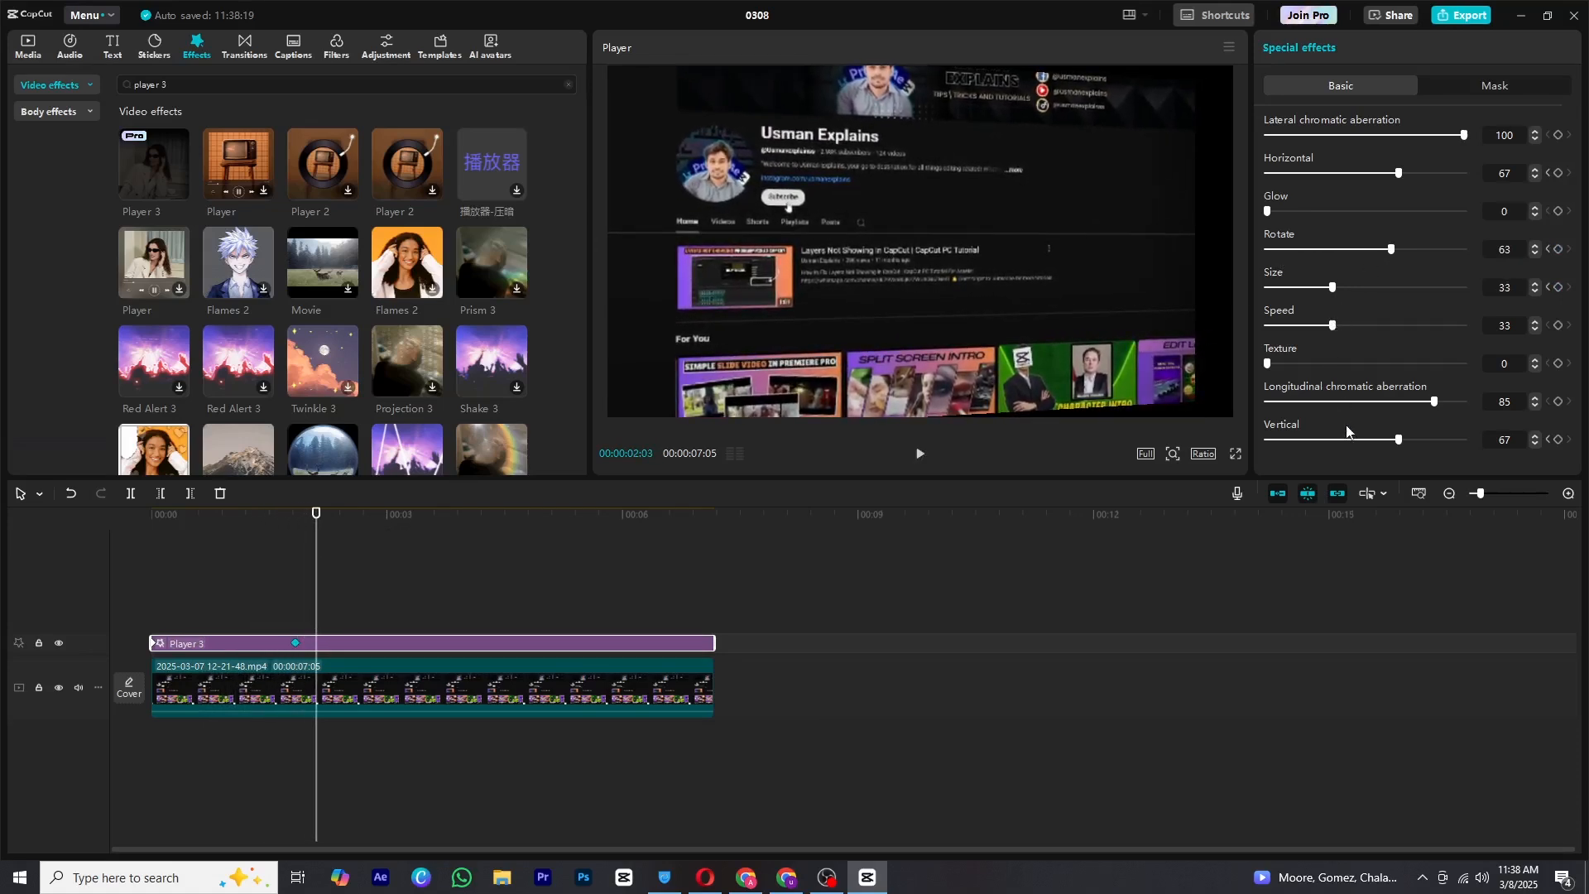
pyautogui.moveTo(1398, 441); pyautogui.dragTo(1401, 441)
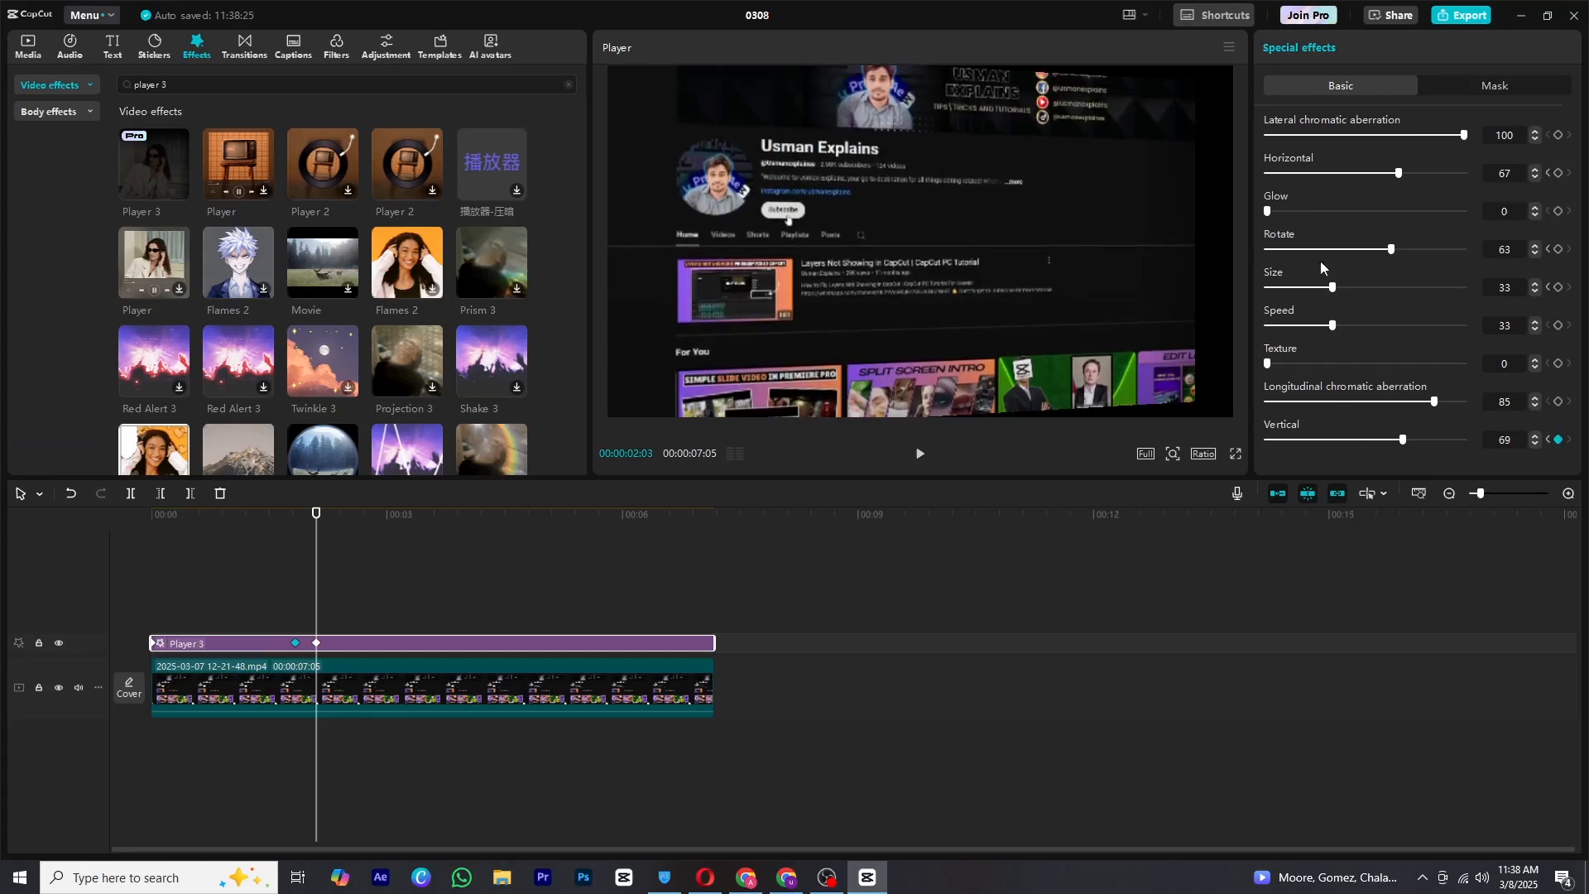
pyautogui.moveTo(1380, 252); pyautogui.dragTo(1343, 256)
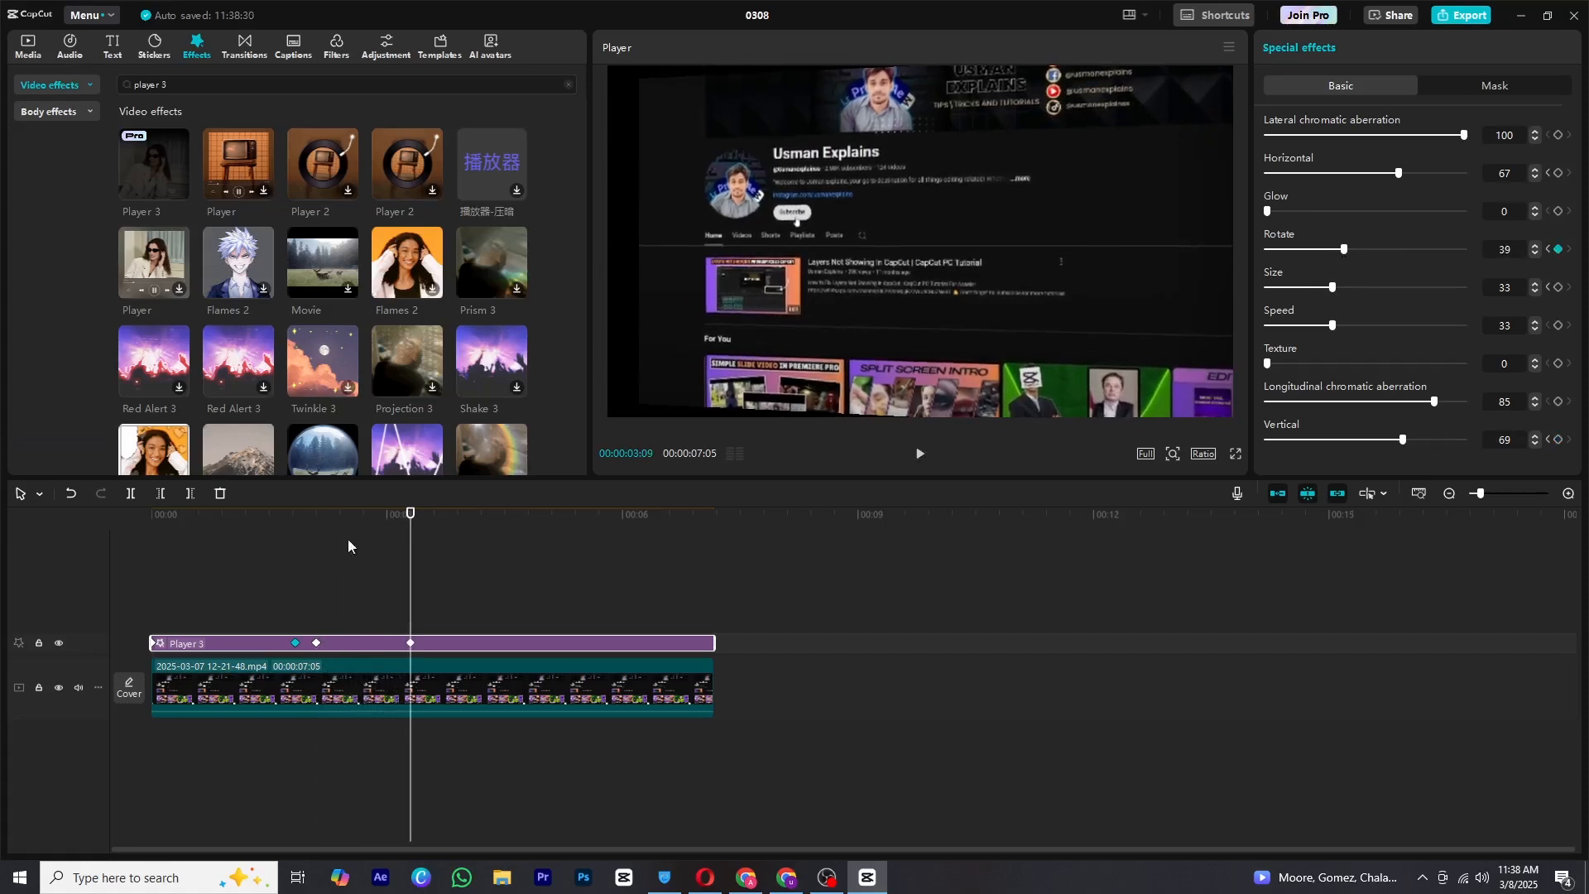
# Step: Spread the effect's three keyframes after the start to about 2.7, 3.4 and 5.8 seconds, and play back the animation
pyautogui.click(157, 515)
pyautogui.press('space')
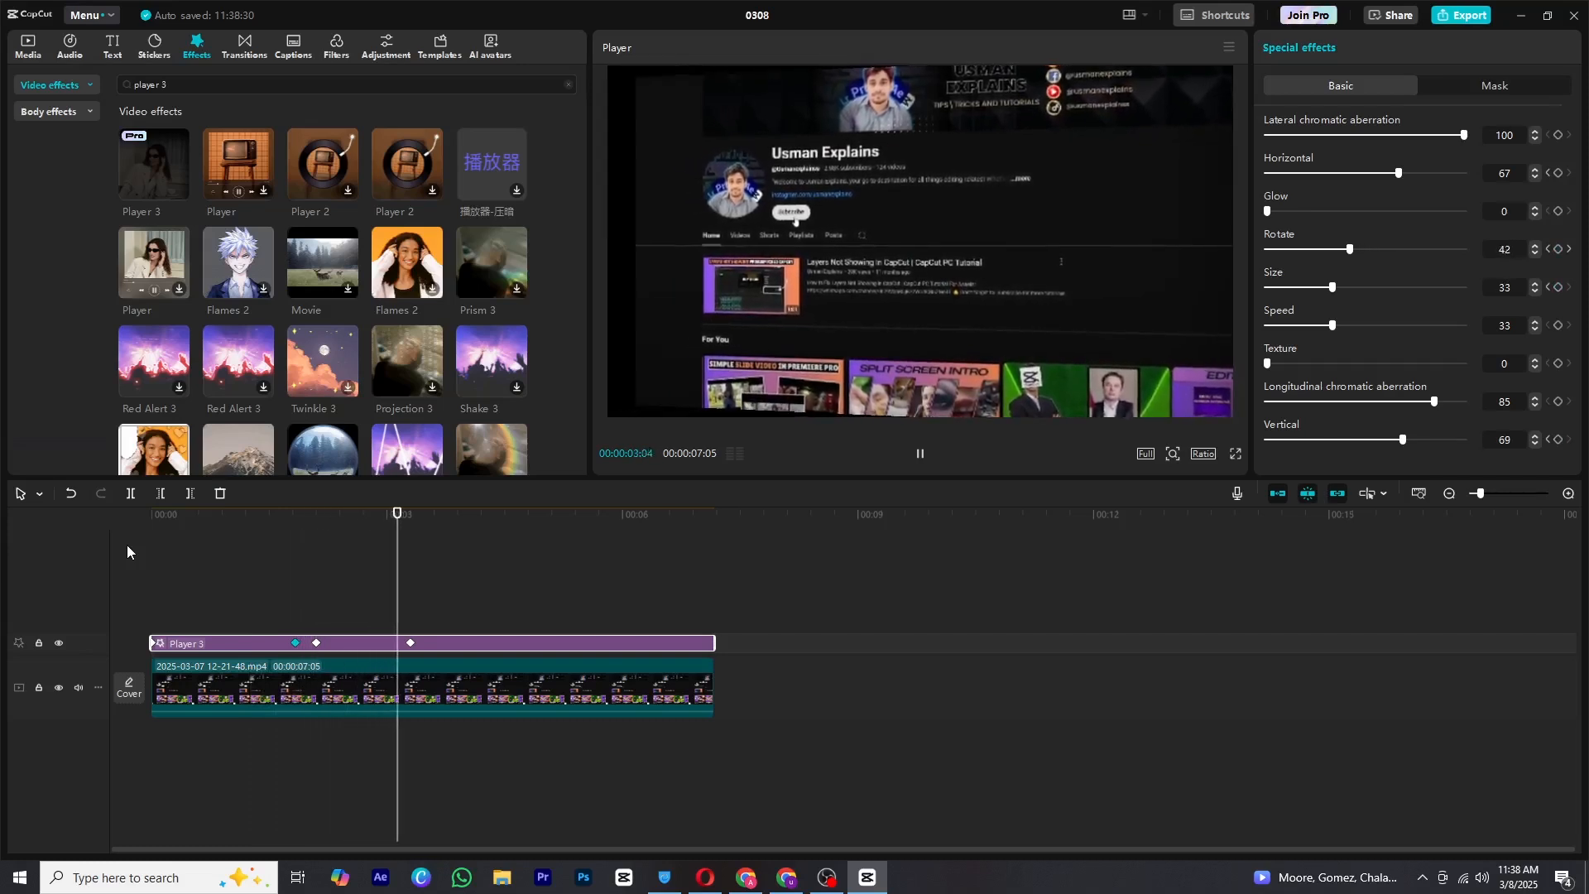
pyautogui.press('space')
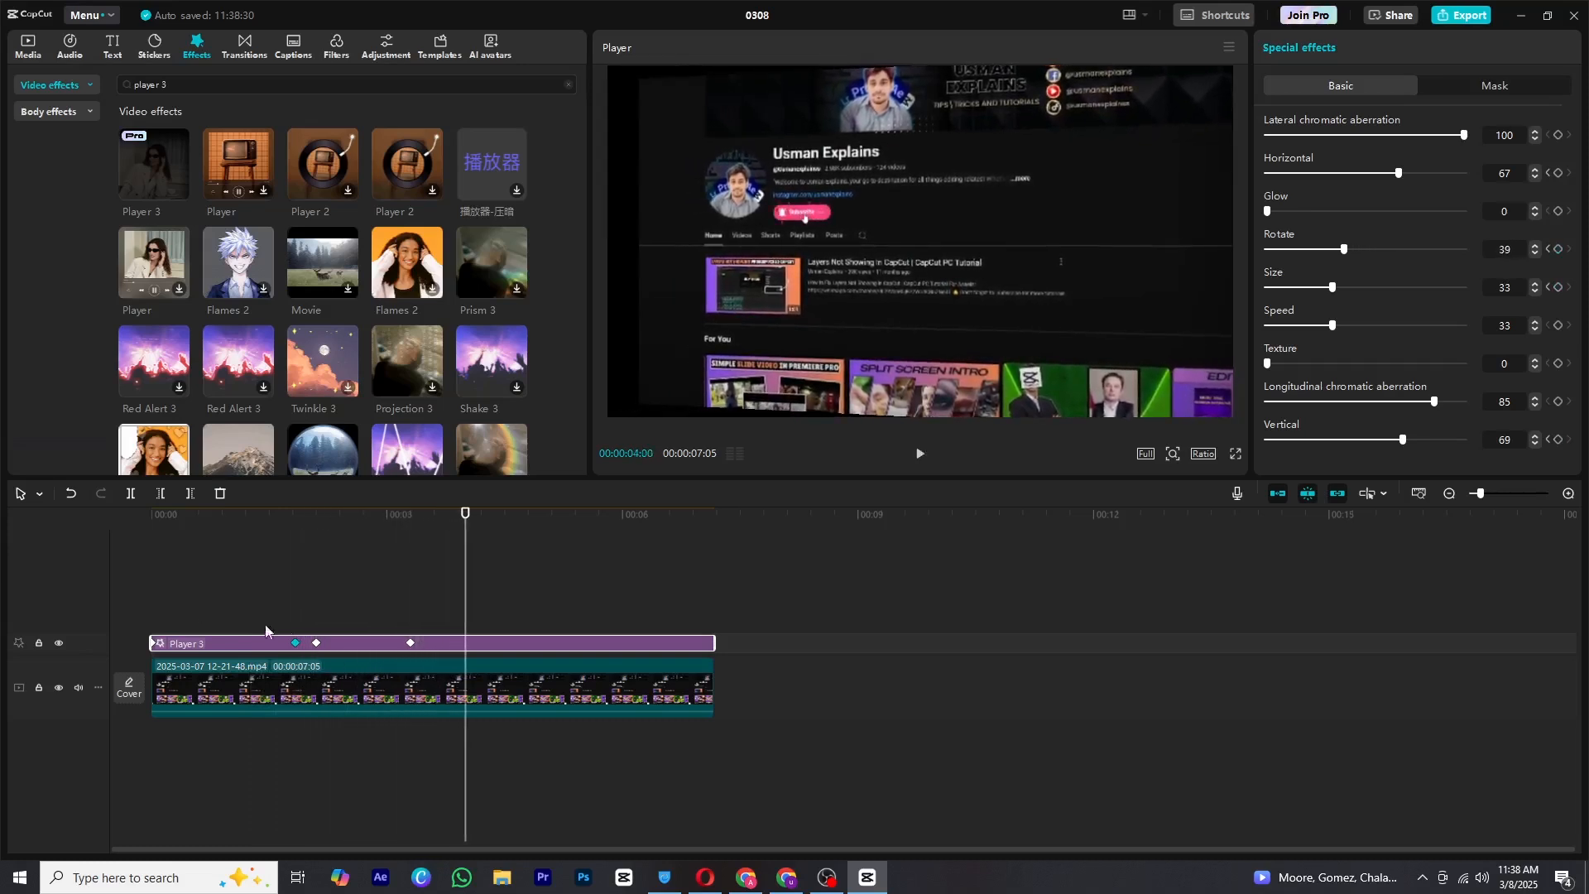
pyautogui.moveTo(411, 643); pyautogui.dragTo(609, 647)
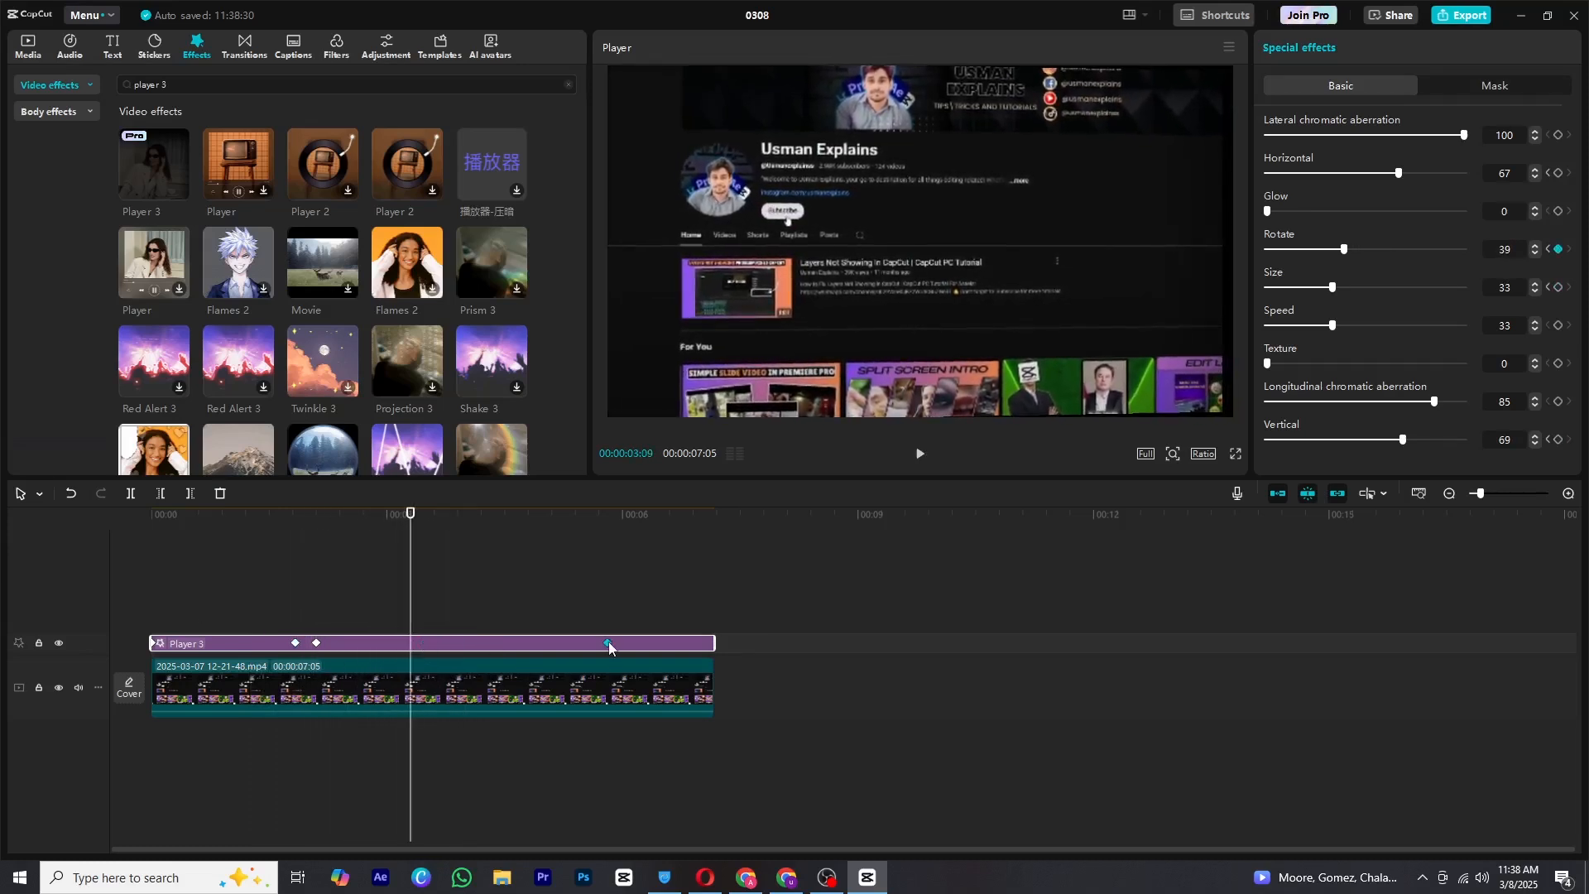
pyautogui.moveTo(317, 642); pyautogui.dragTo(418, 643)
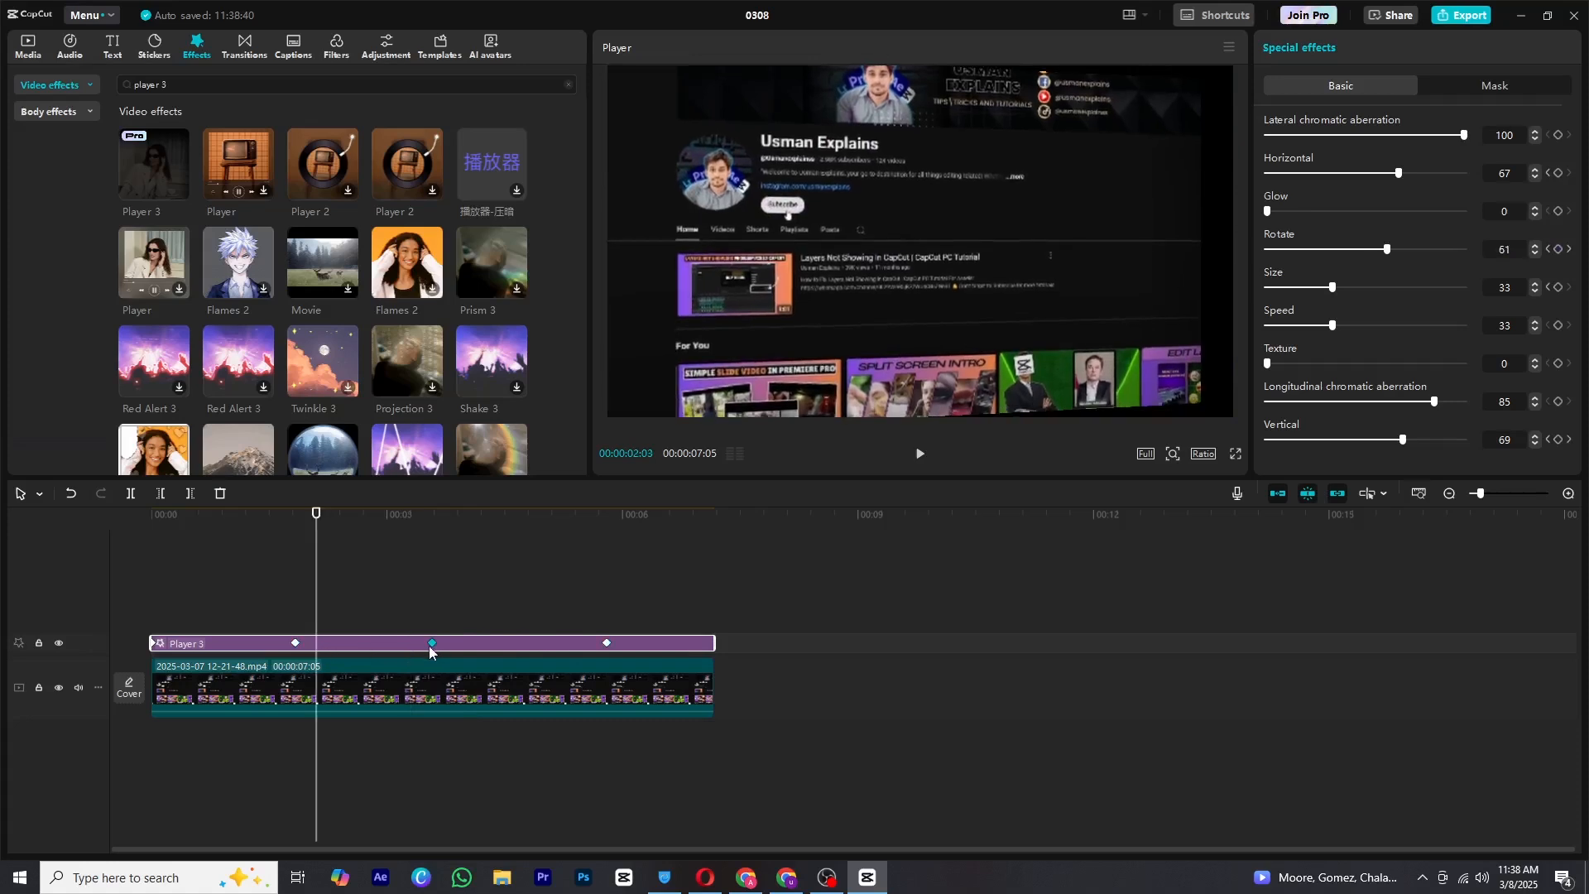
pyautogui.moveTo(296, 646); pyautogui.dragTo(349, 646)
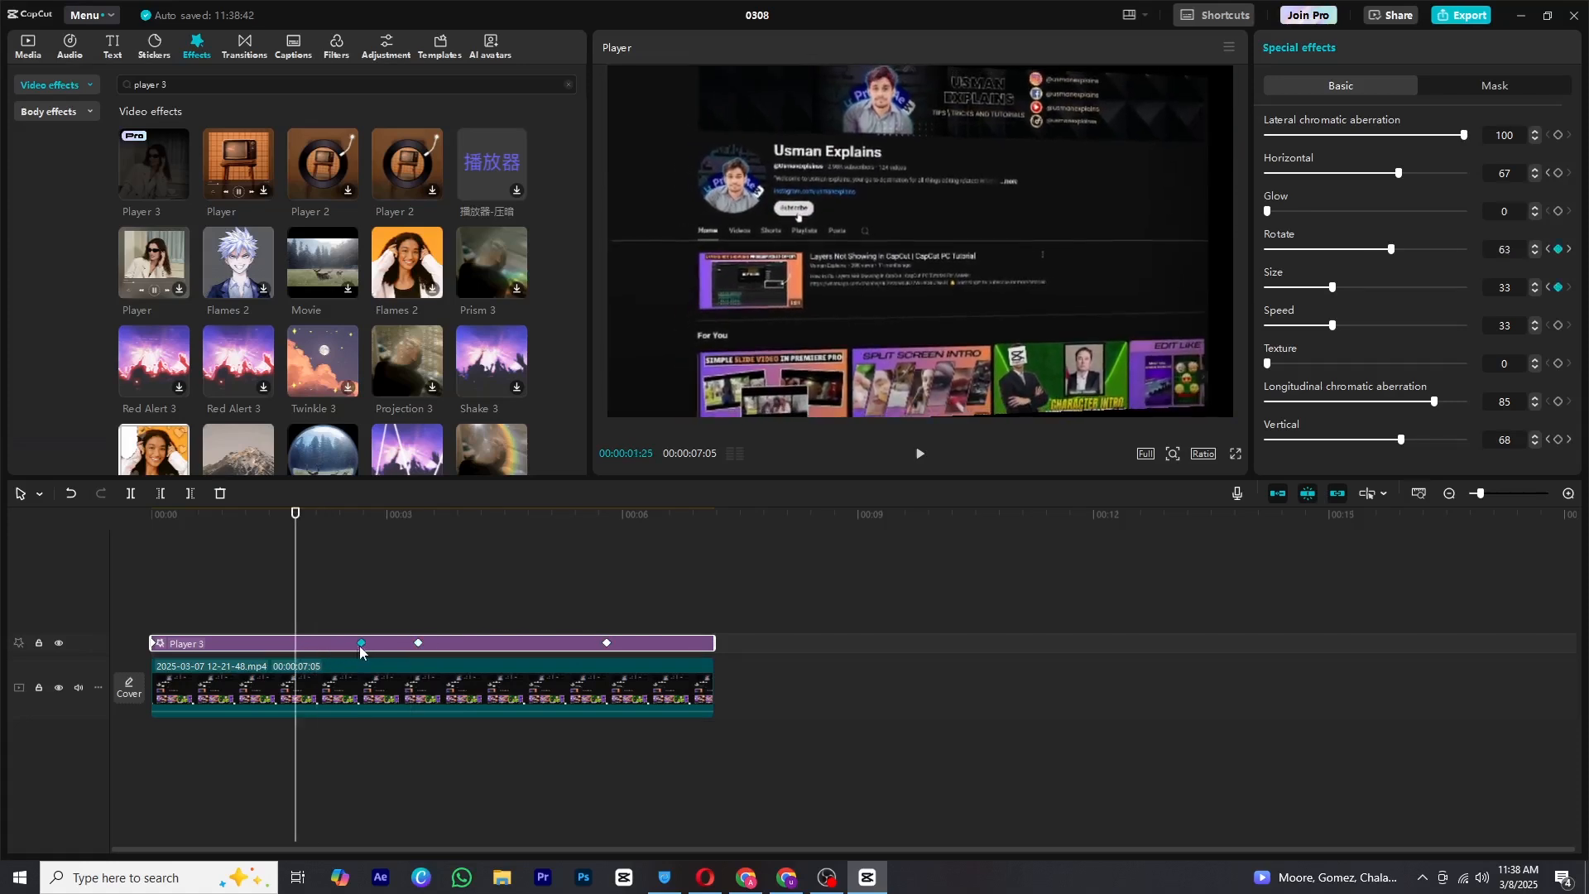
pyautogui.moveTo(182, 526); pyautogui.dragTo(83, 519)
pyautogui.press('space')
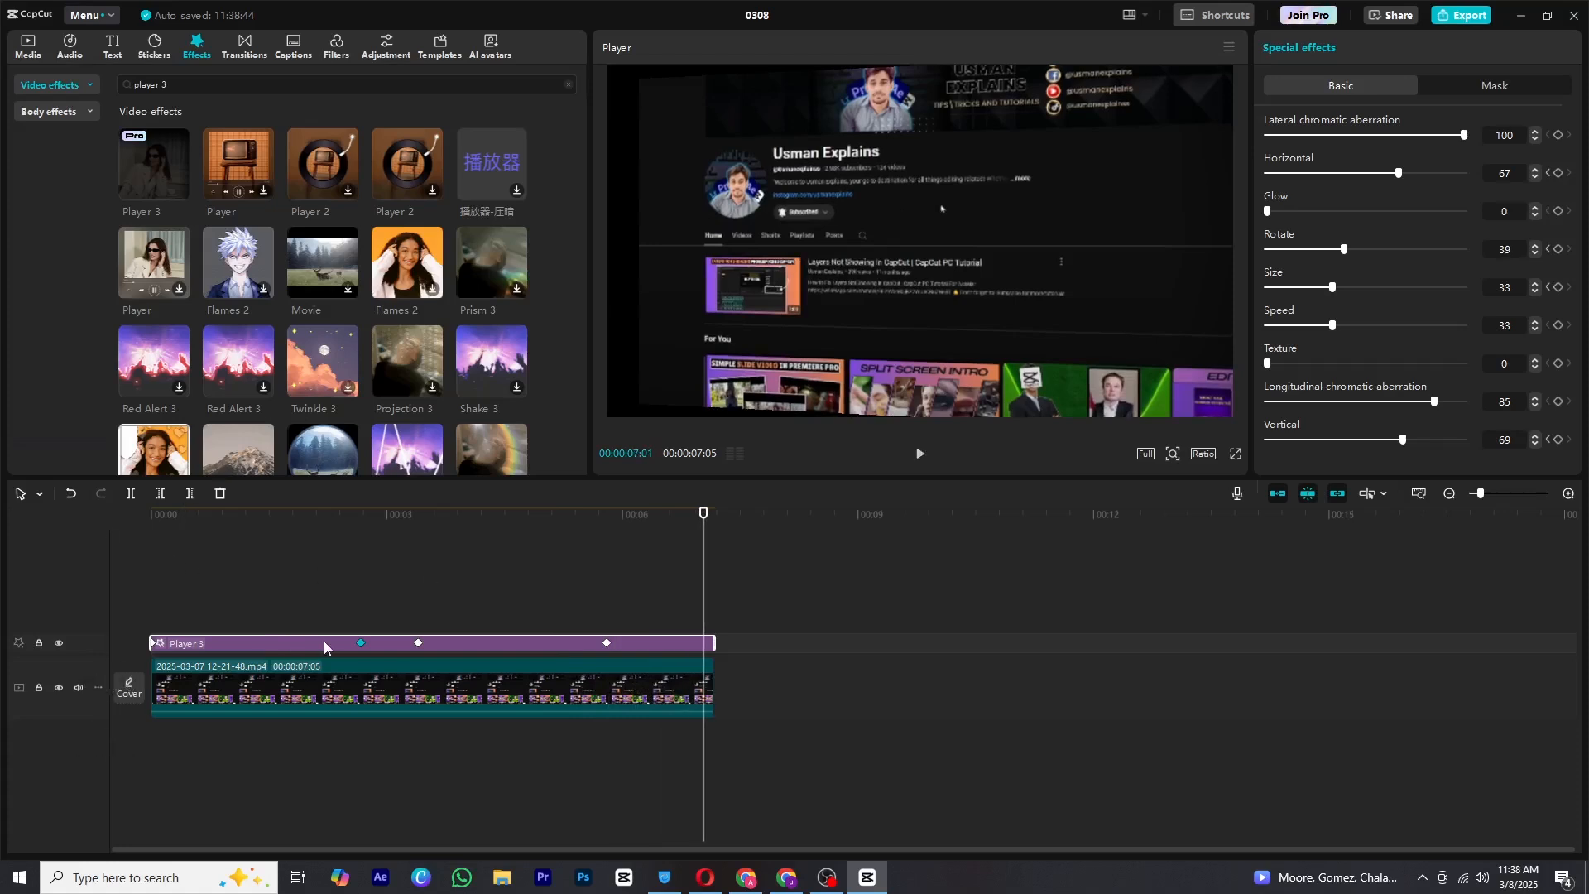
# Step: Apply the Cubic Out preset curve to the effect keyframe at about 2.7 seconds
pyautogui.rightClick(364, 650)
pyautogui.click(497, 658)
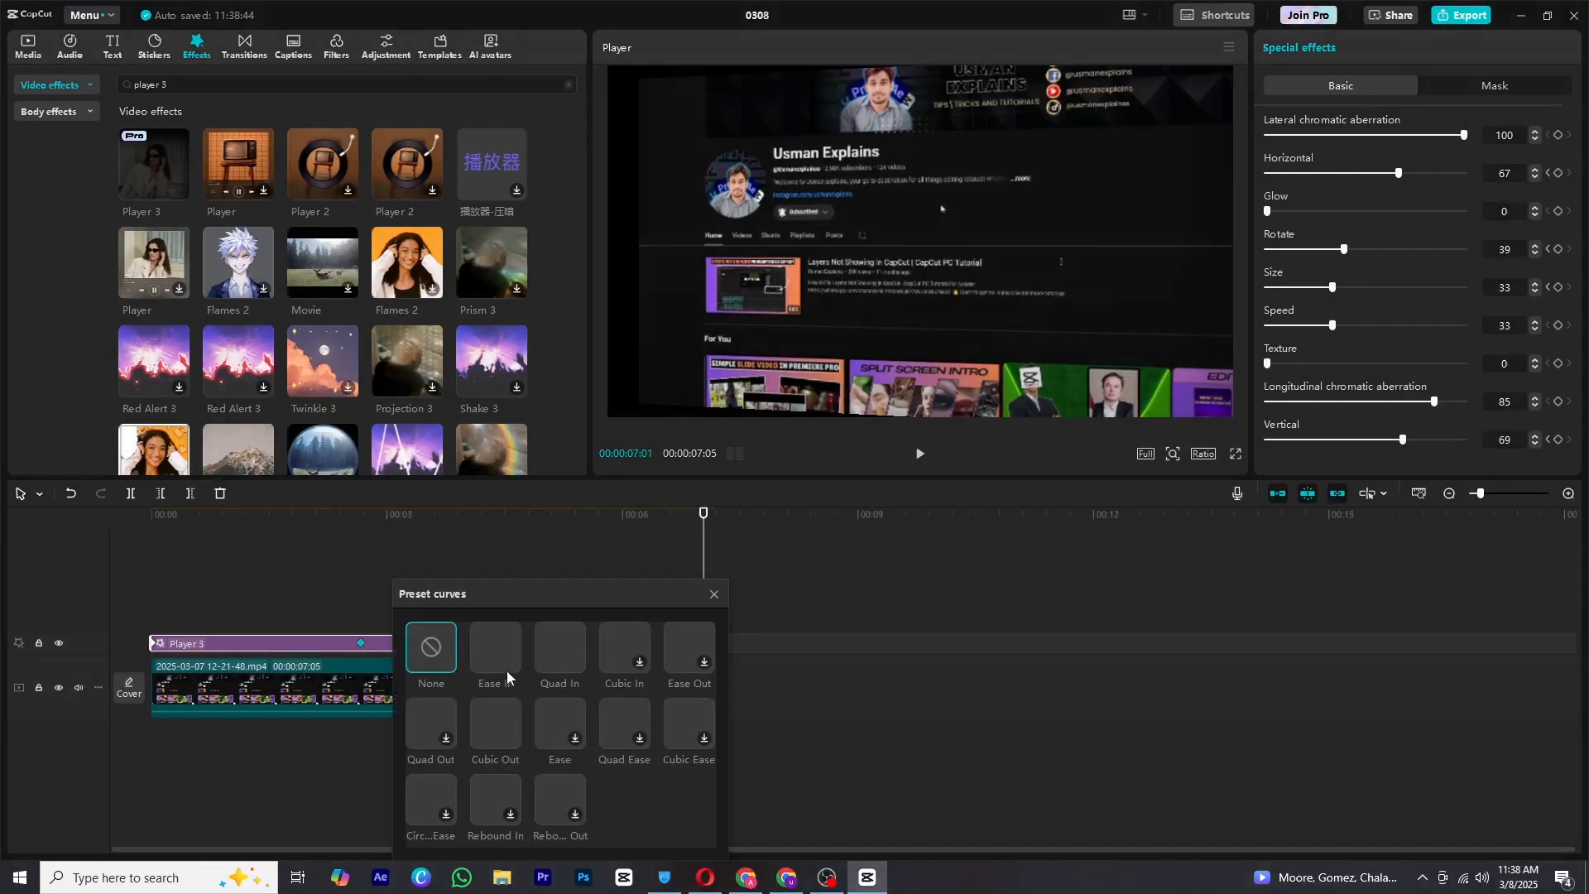
pyautogui.click(505, 717)
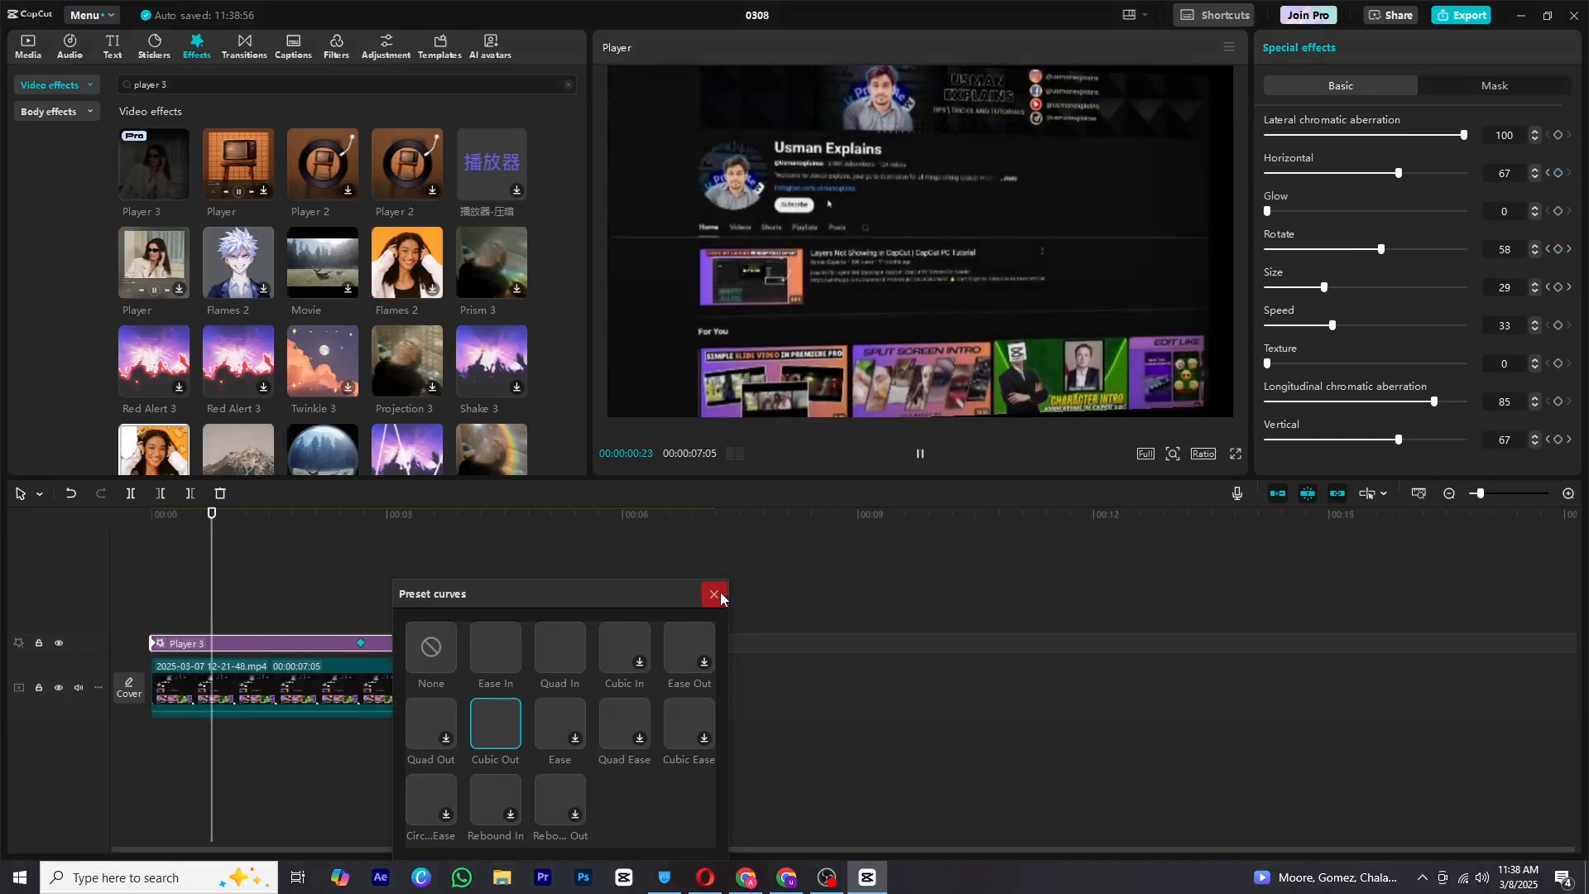
pyautogui.click(715, 595)
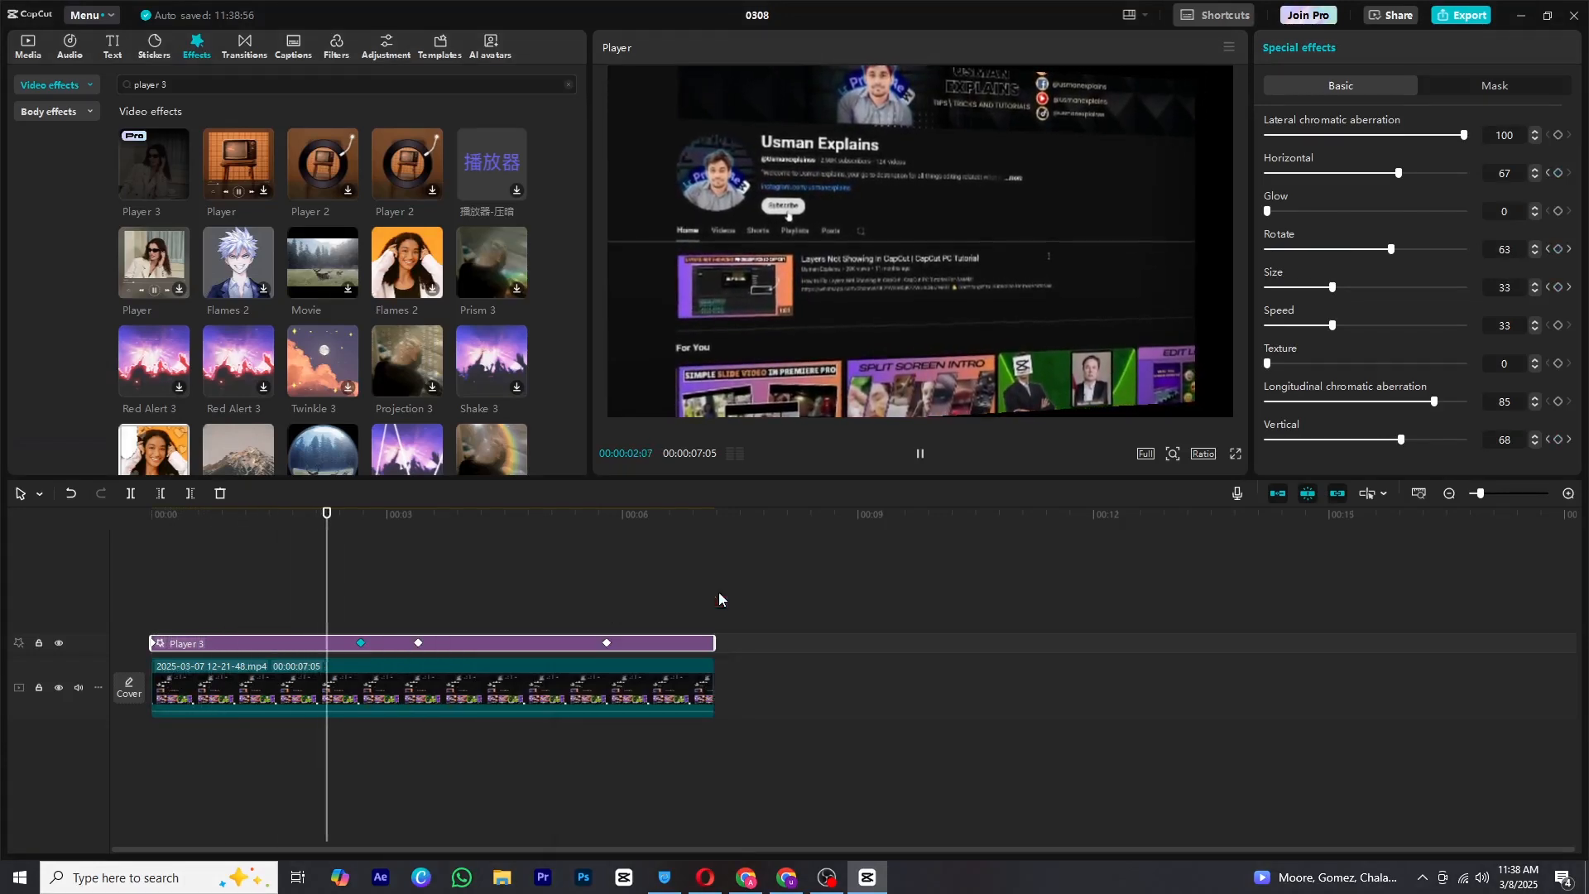
# Step: Apply the Quad In preset curve to the effect keyframe at about 3.4 seconds
pyautogui.rightClick(418, 646)
pyautogui.click(451, 655)
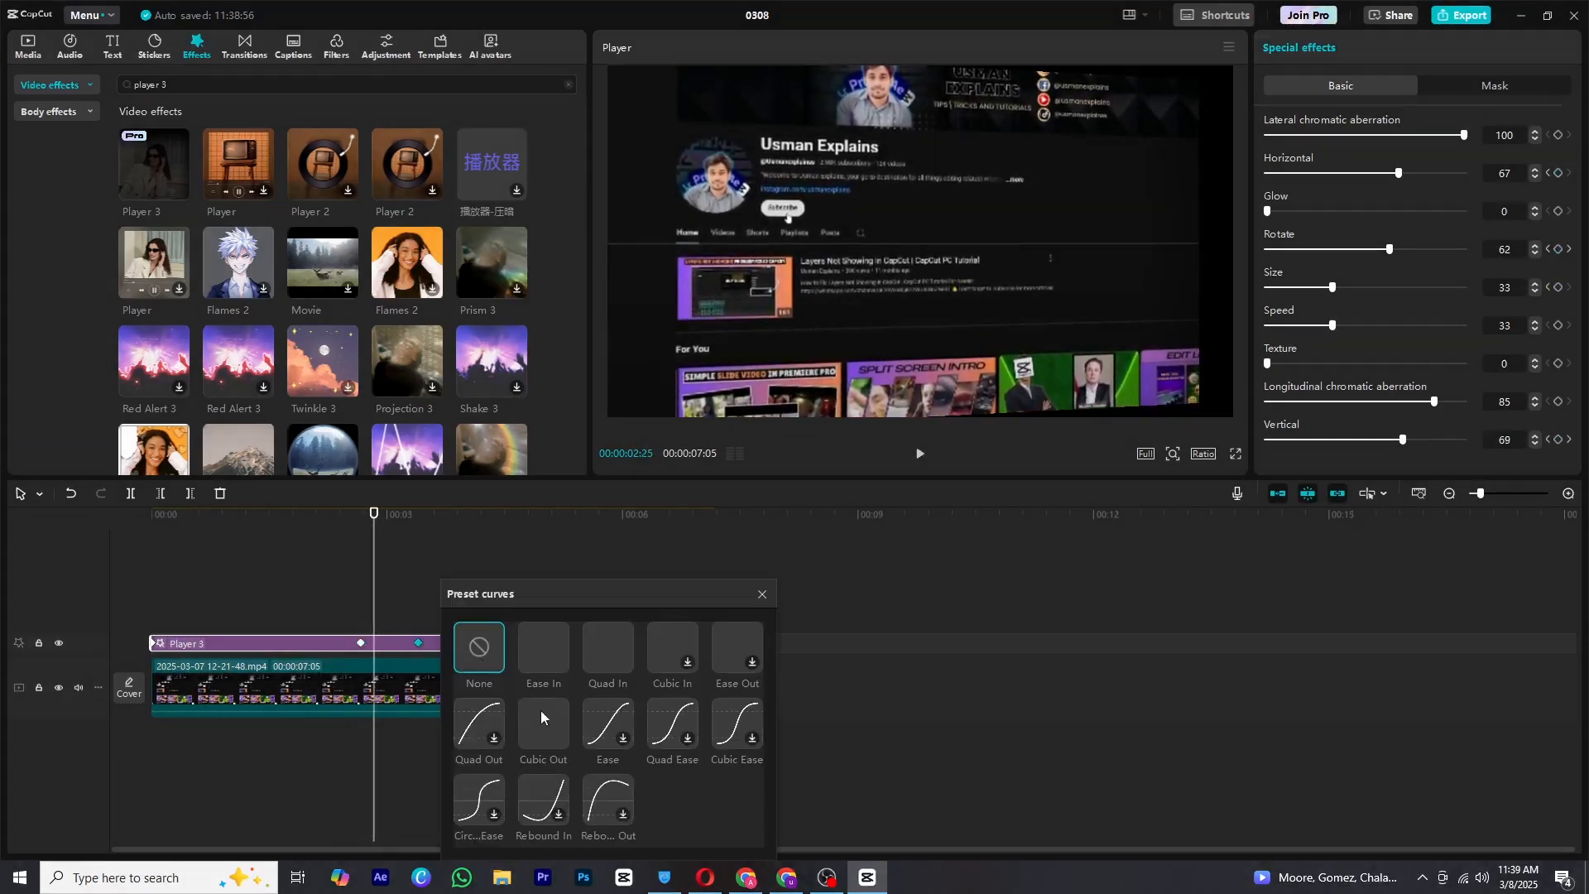
pyautogui.click(618, 637)
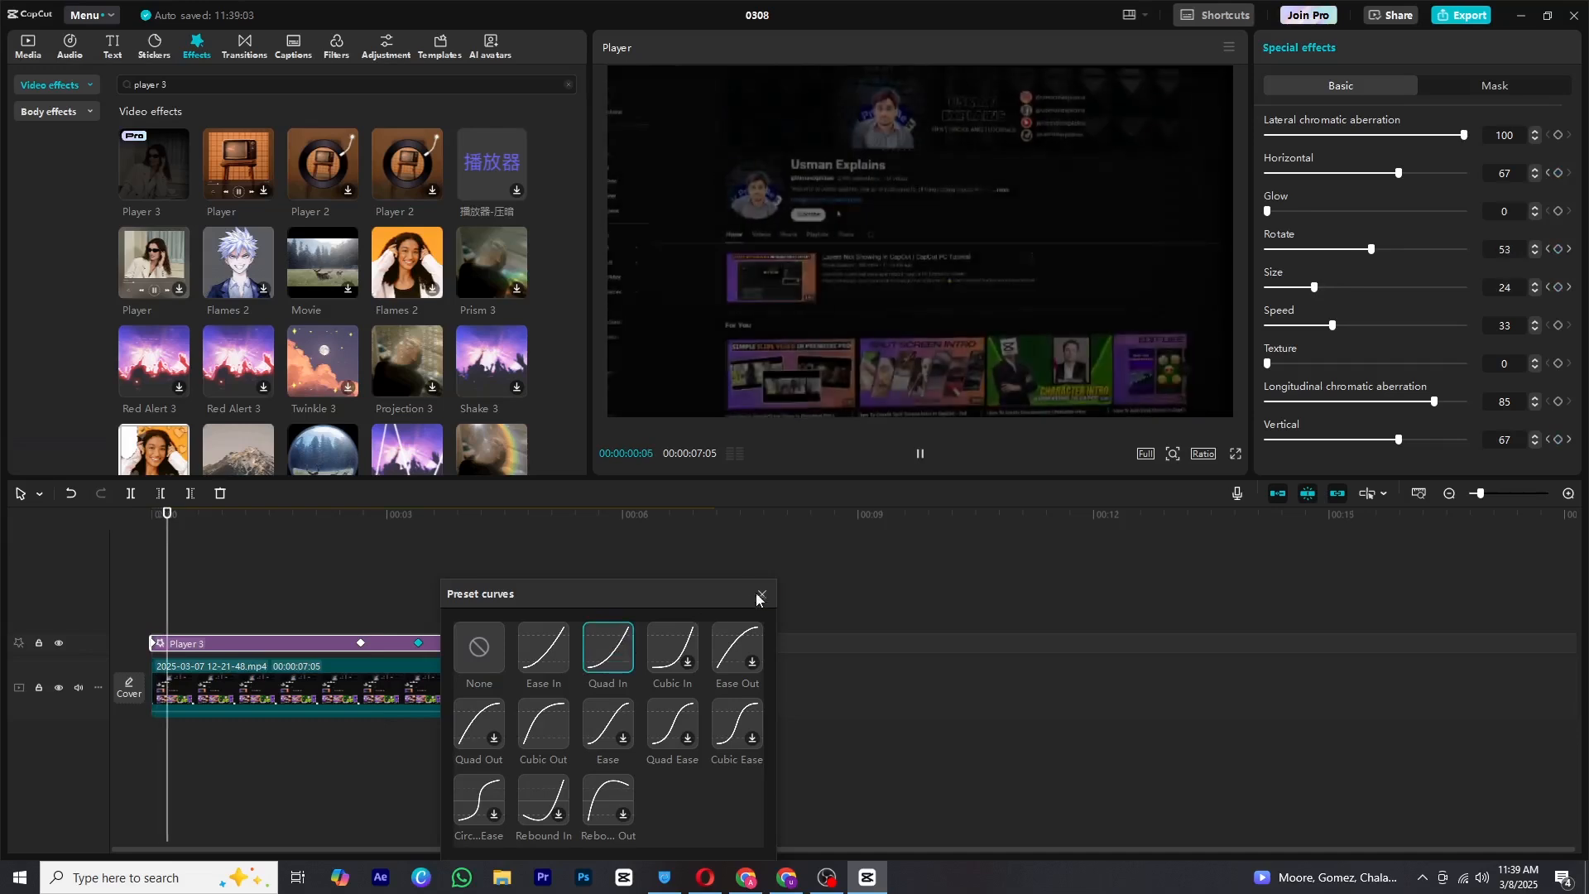
pyautogui.click(762, 594)
# Step: Apply the Cubic Out preset curve to the last effect keyframe, at about 5.8 seconds
pyautogui.rightClick(605, 646)
pyautogui.click(635, 655)
pyautogui.click(728, 731)
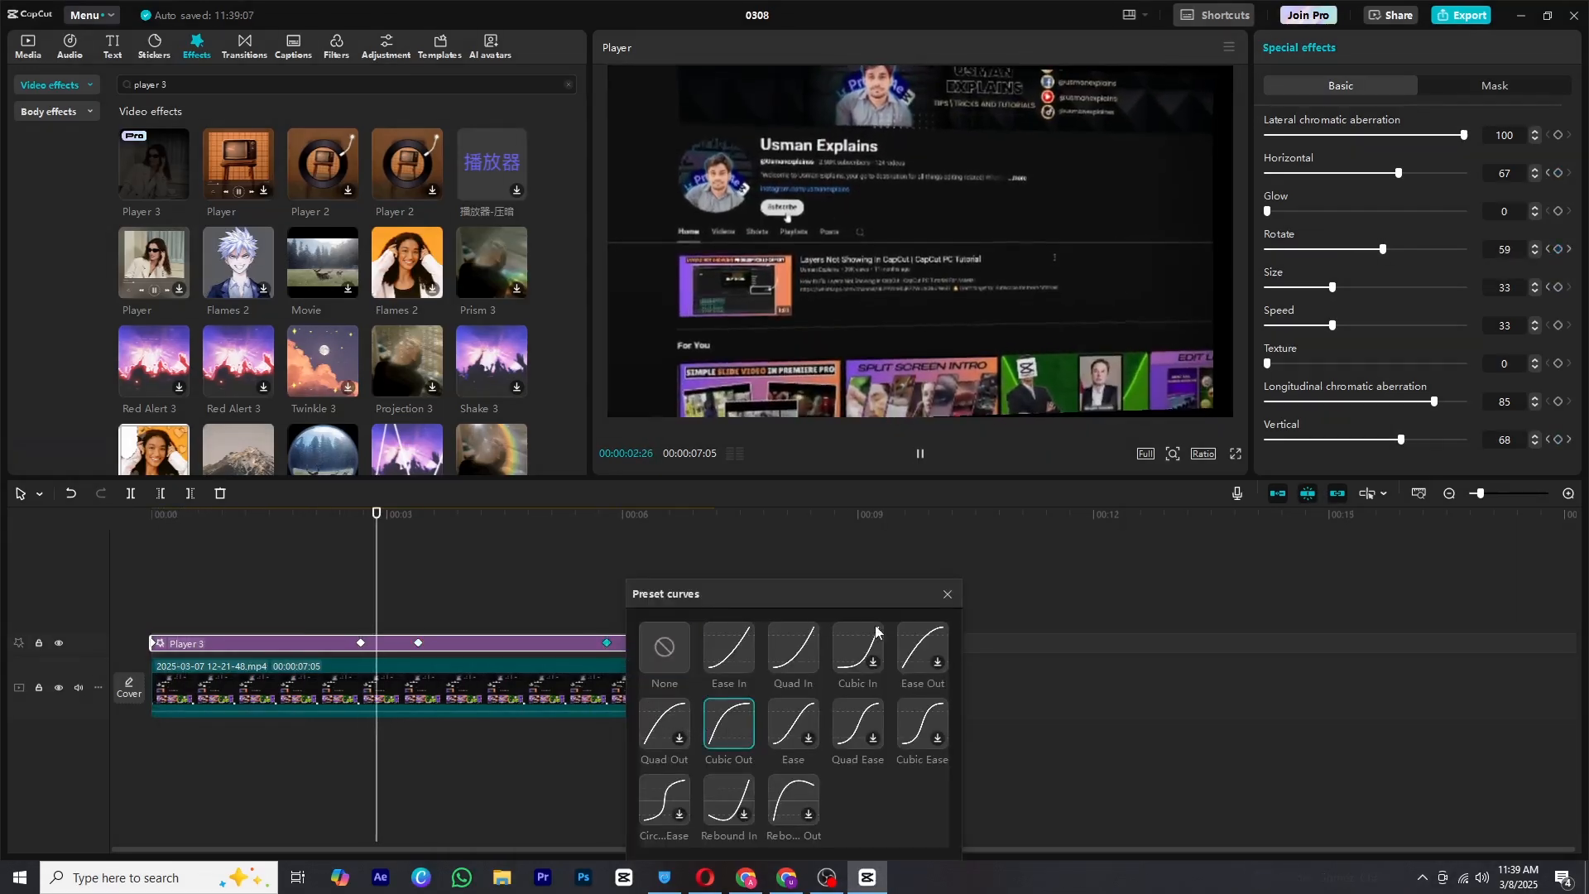
# Step: Set the effect's Rotate to 51 at about 7 seconds, near the end of the clip
pyautogui.click(947, 594)
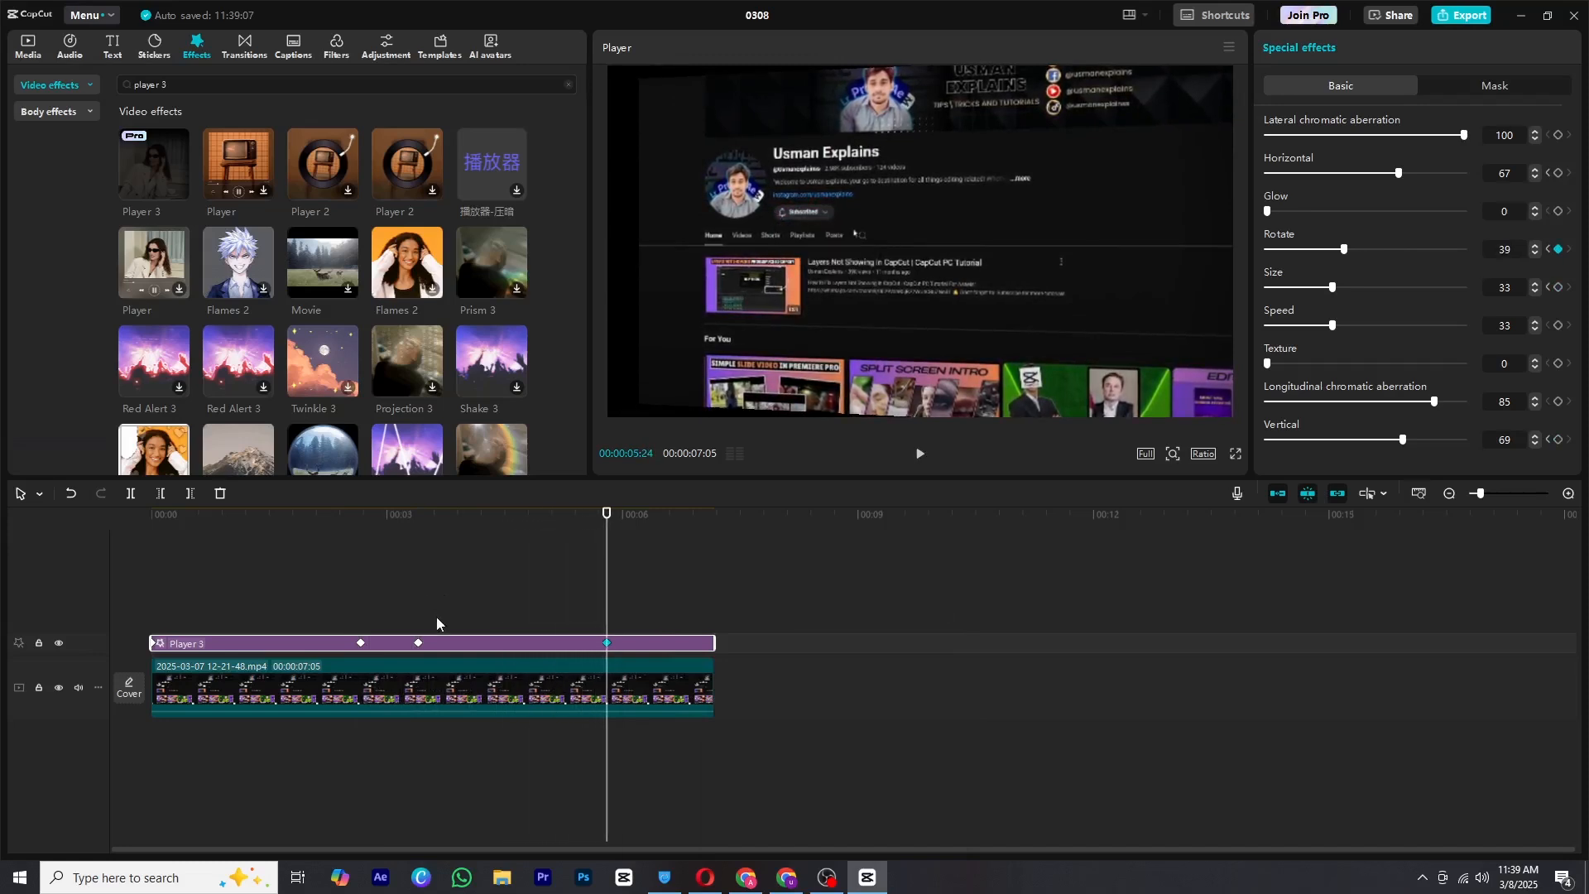
pyautogui.moveTo(608, 548); pyautogui.dragTo(698, 552)
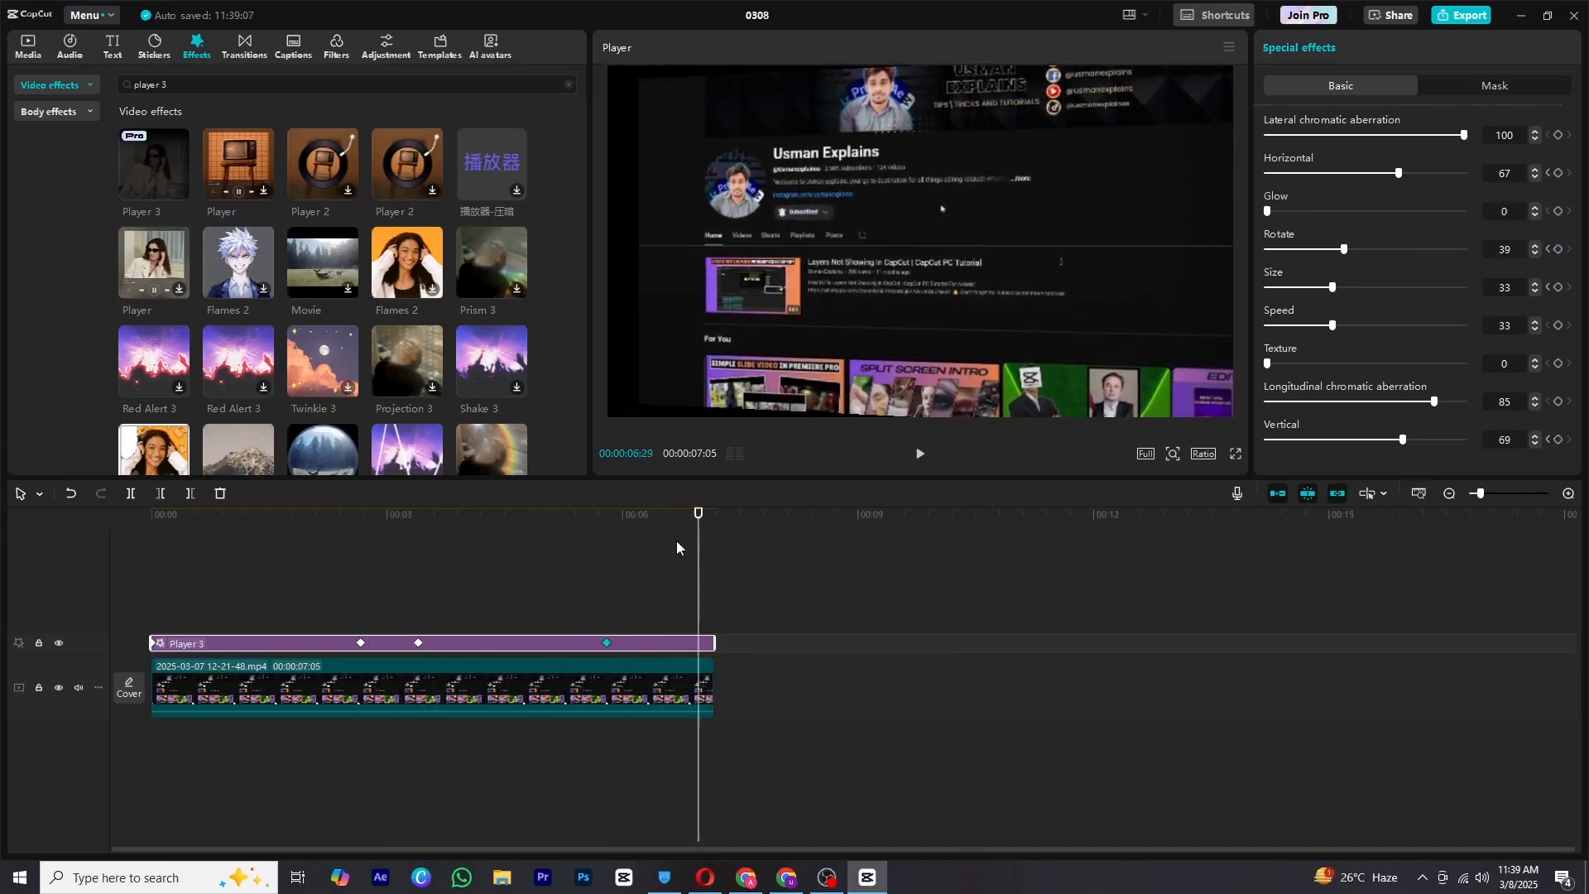
pyautogui.moveTo(1351, 253); pyautogui.dragTo(1365, 253)
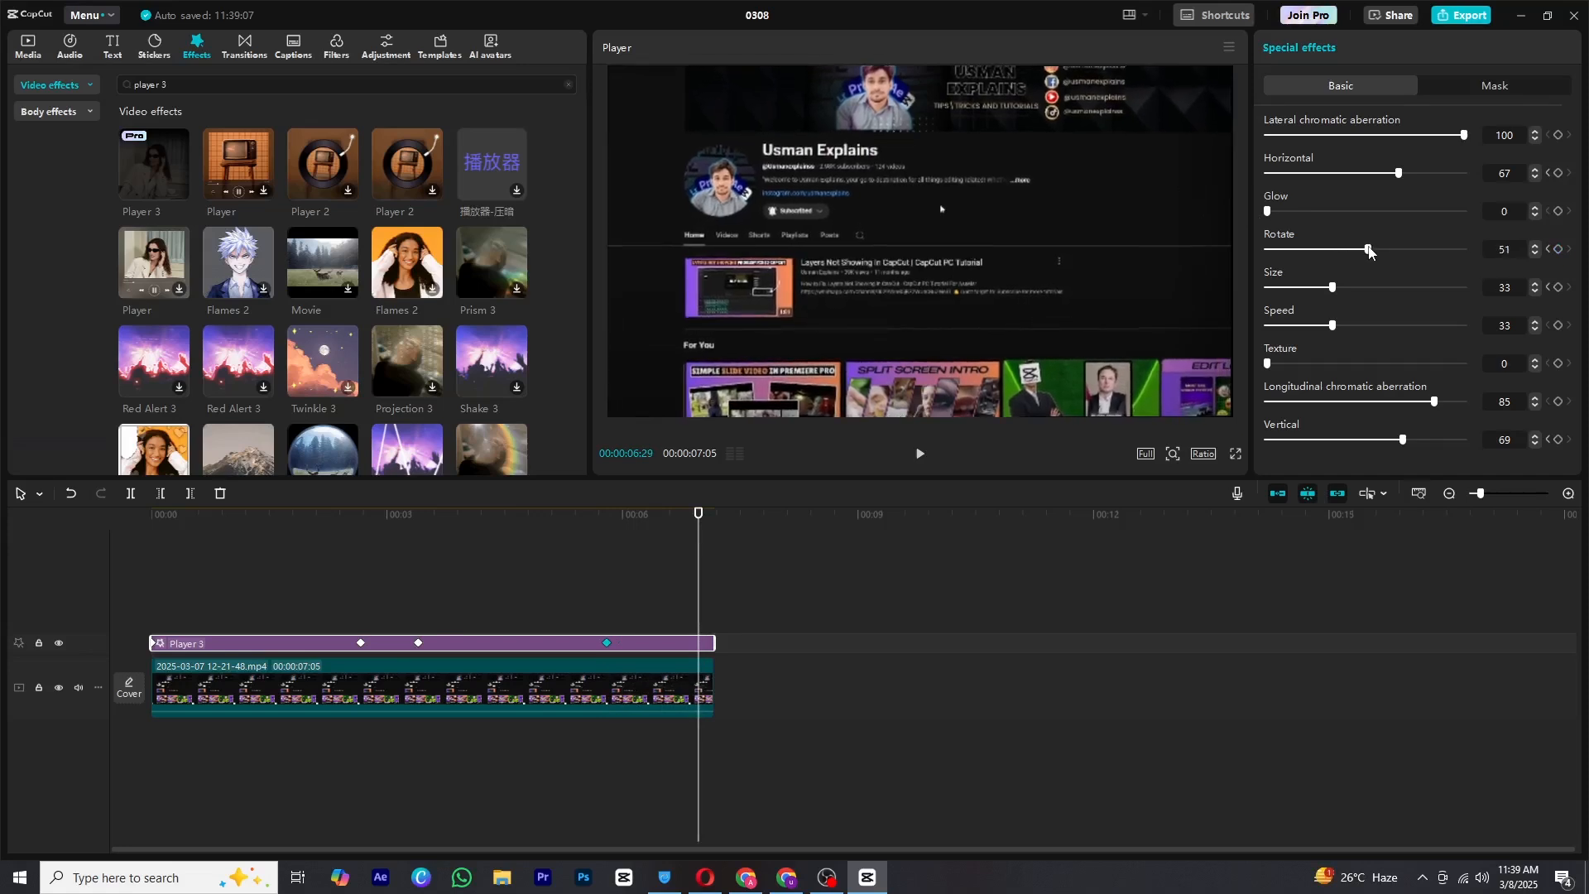
# Step: Apply the Ease In preset curve to the new effect keyframe at about 7 seconds
pyautogui.rightClick(699, 644)
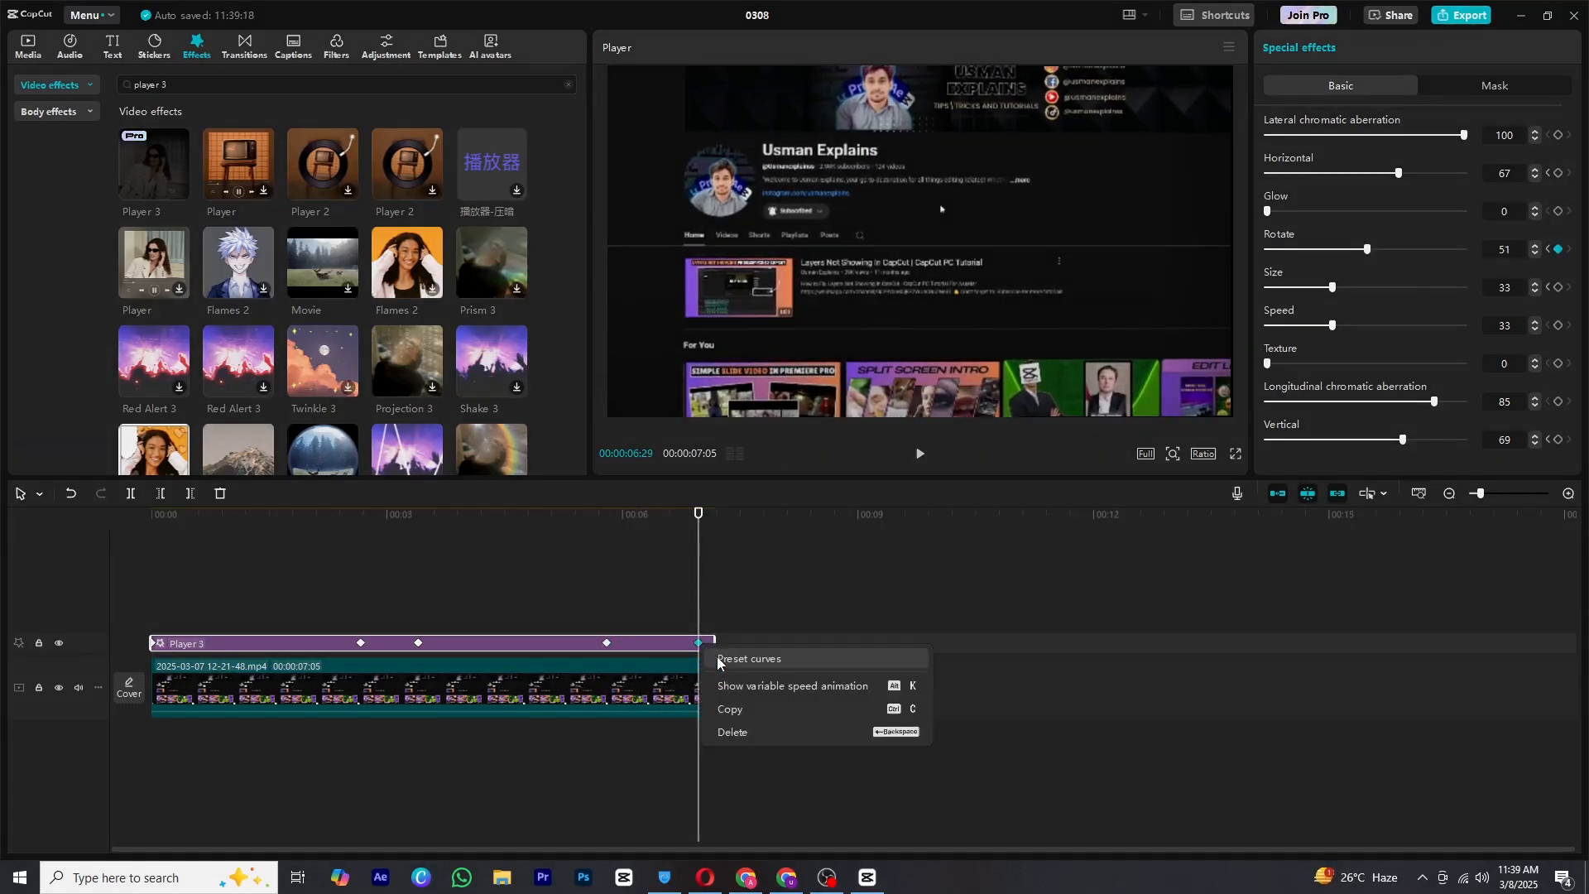
pyautogui.click(731, 660)
pyautogui.click(822, 640)
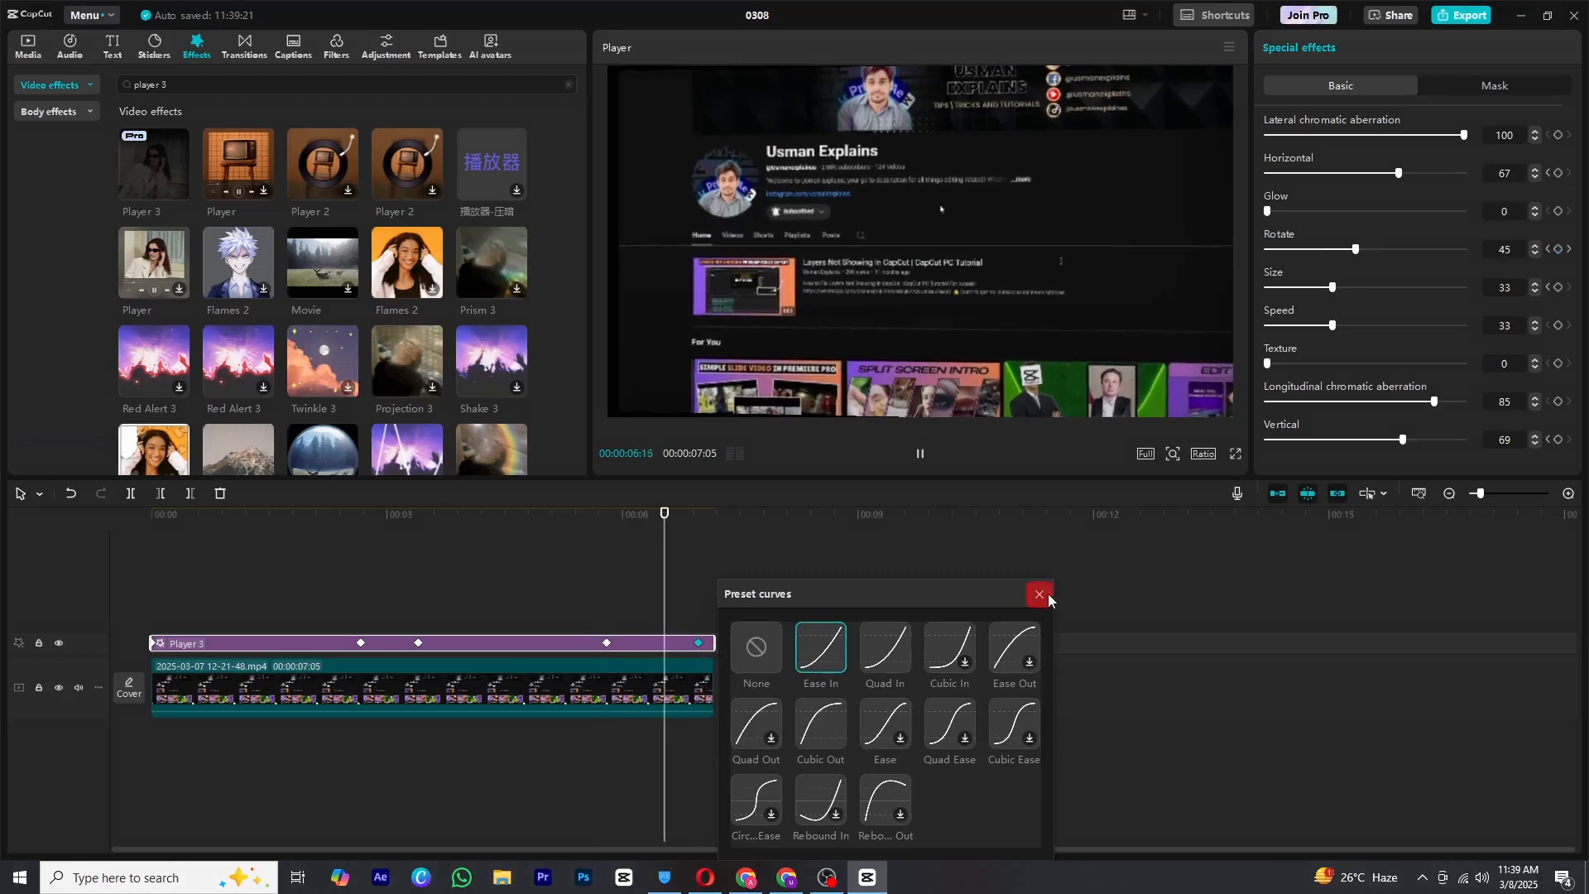
pyautogui.click(1039, 595)
# Step: Play back the animated camera move from the start of the timeline
pyautogui.moveTo(164, 516); pyautogui.dragTo(73, 529)
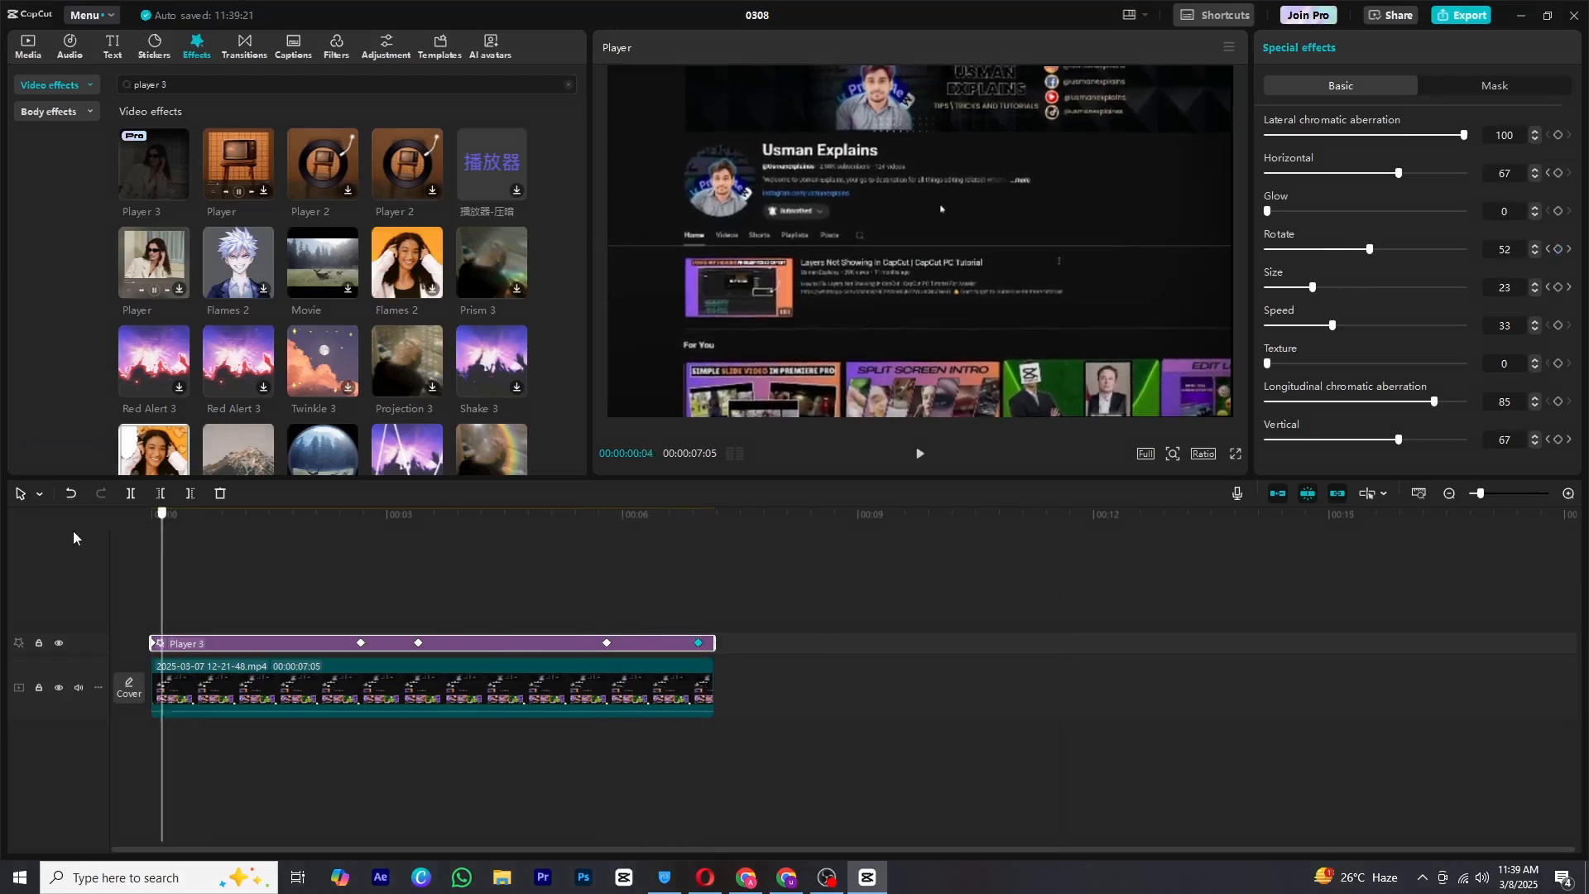
pyautogui.press('space')
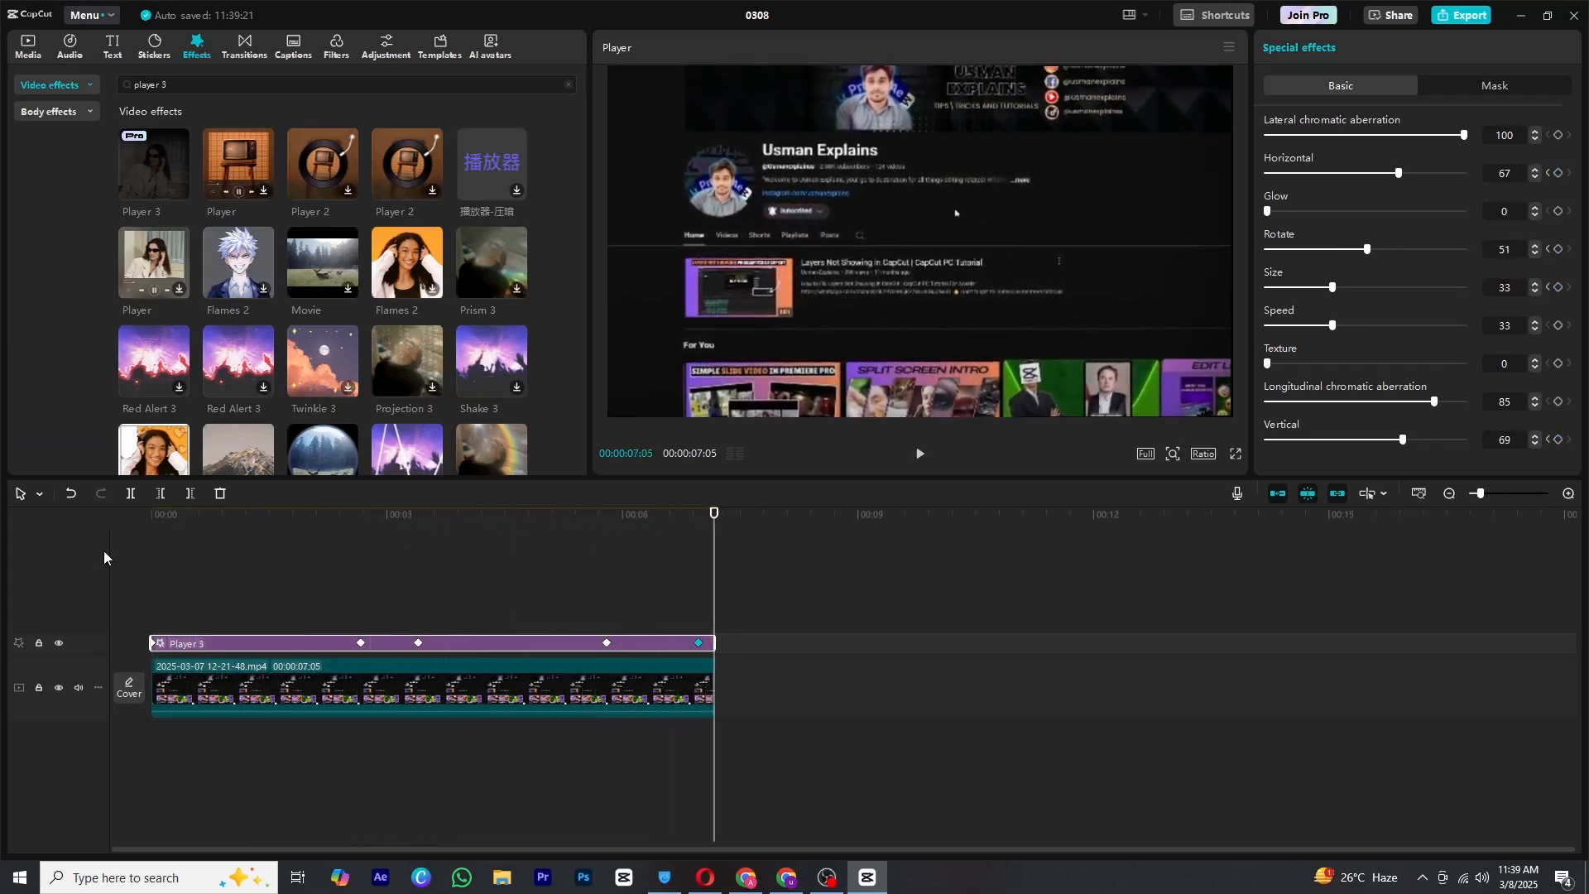
pyautogui.click(151, 525)
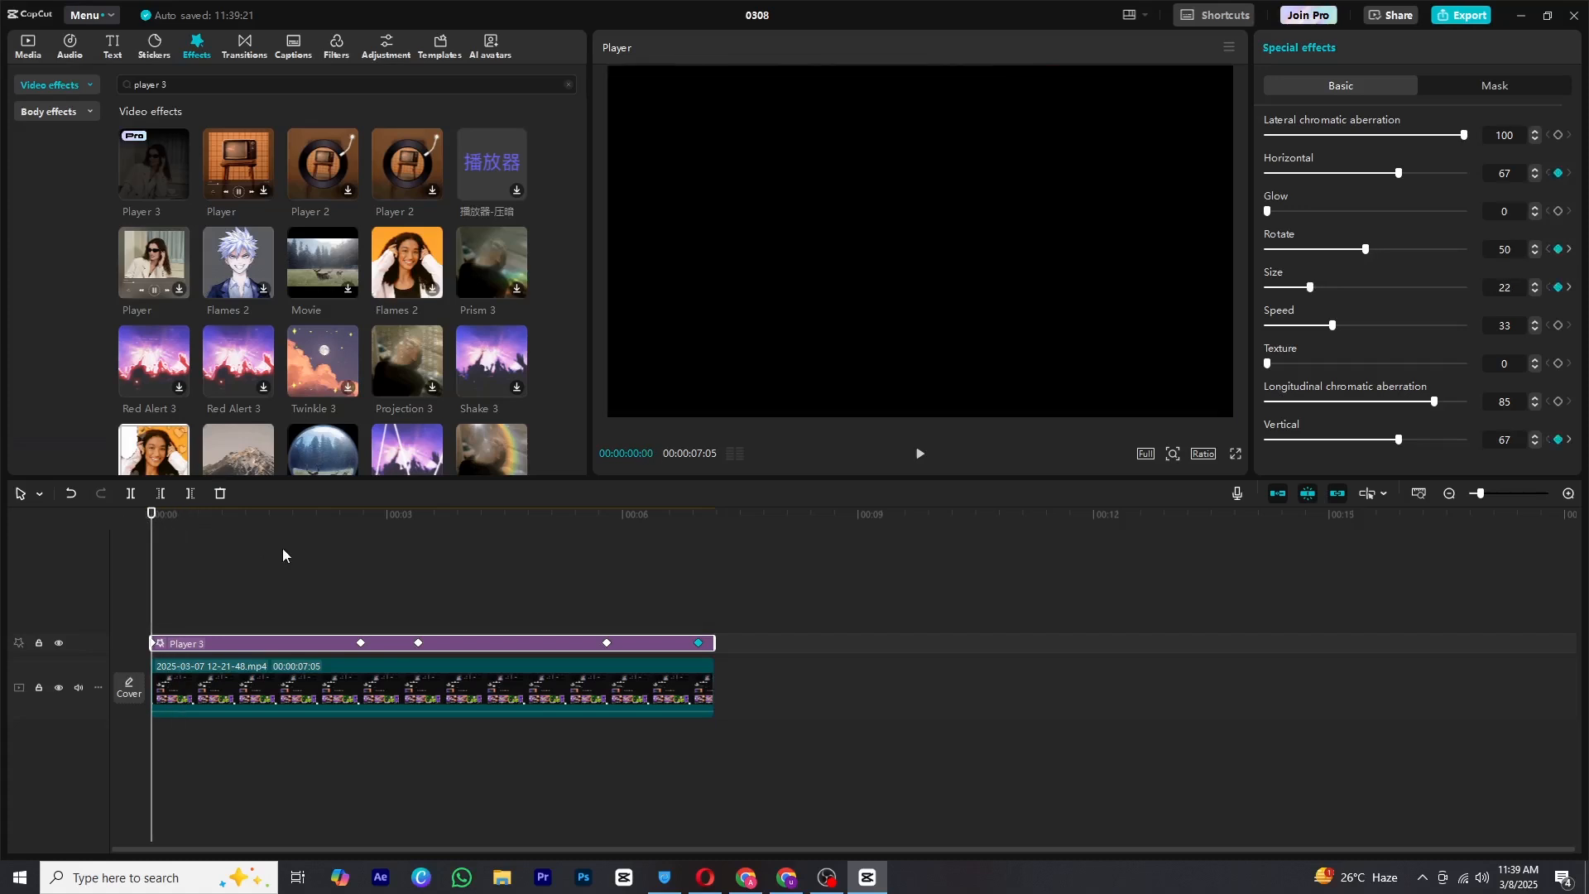
pyautogui.press('space')
pyautogui.press('space')
# Step: Combine the Player 3 effect and the video clip into one compound clip
pyautogui.moveTo(365, 599); pyautogui.dragTo(386, 698)
pyautogui.rightClick(387, 698)
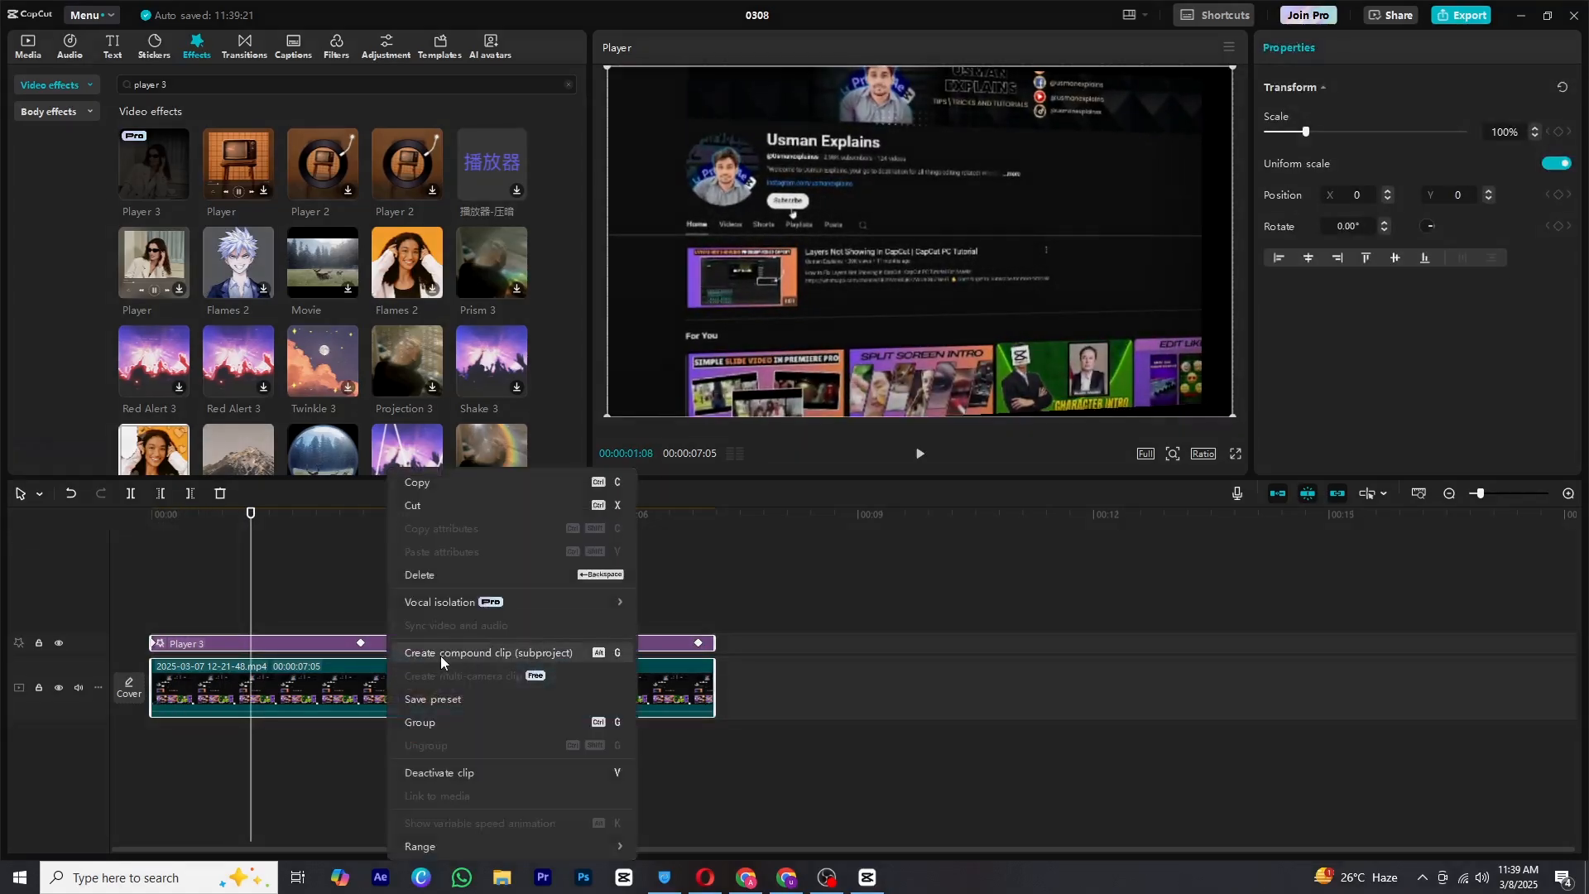
pyautogui.click(440, 654)
# Step: Keyframe the compound clip's scale from 100% at the start to 113% at about 1.6 seconds, and play it back
pyautogui.moveTo(205, 514); pyautogui.dragTo(140, 507)
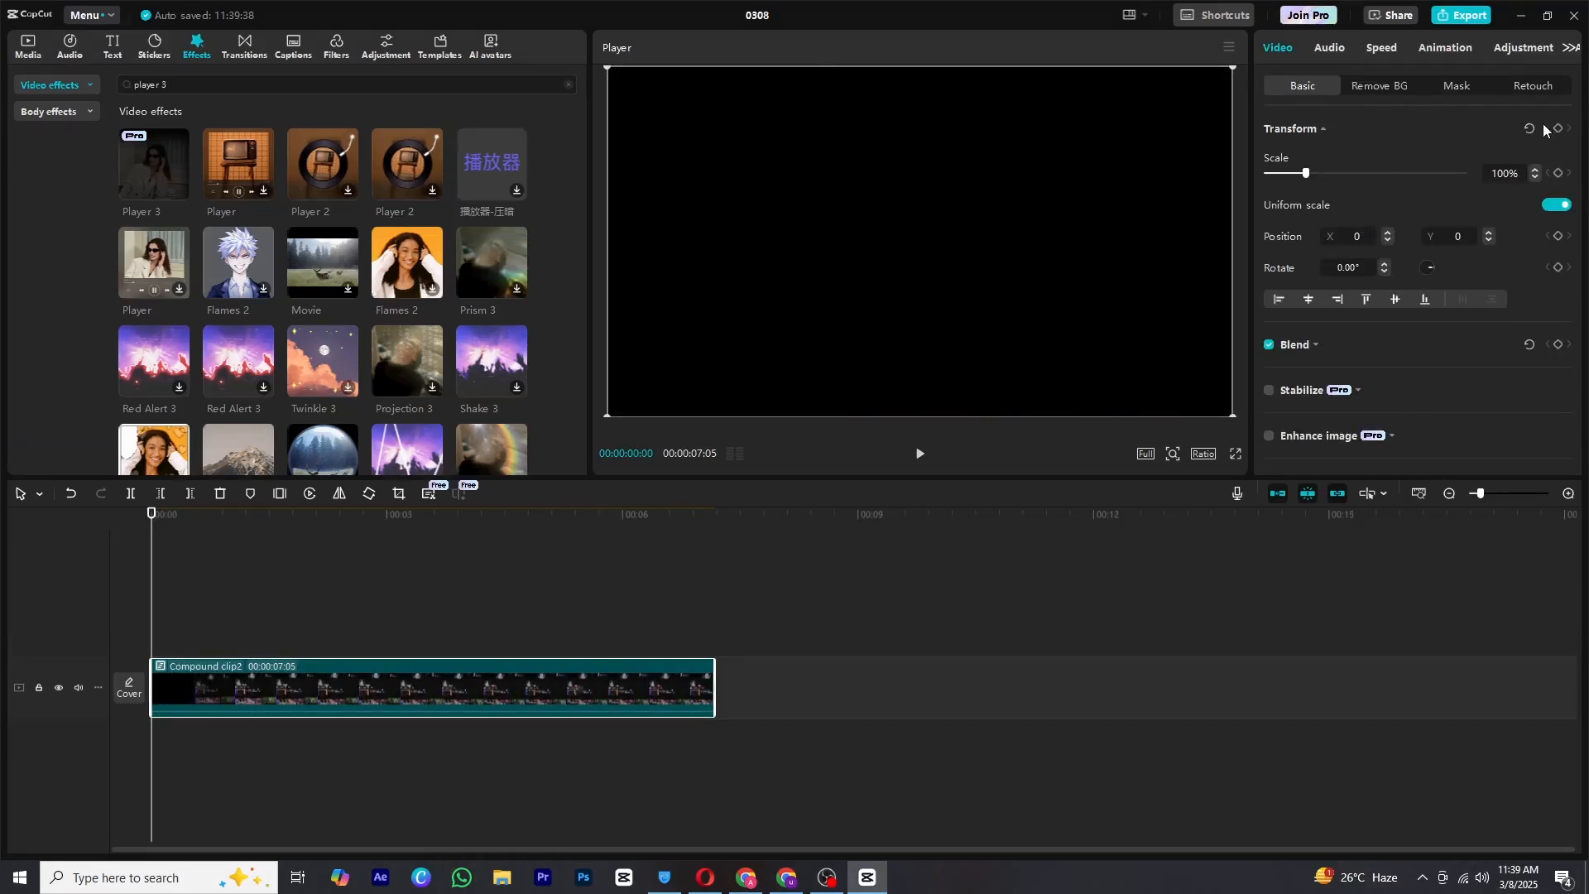
pyautogui.press('space')
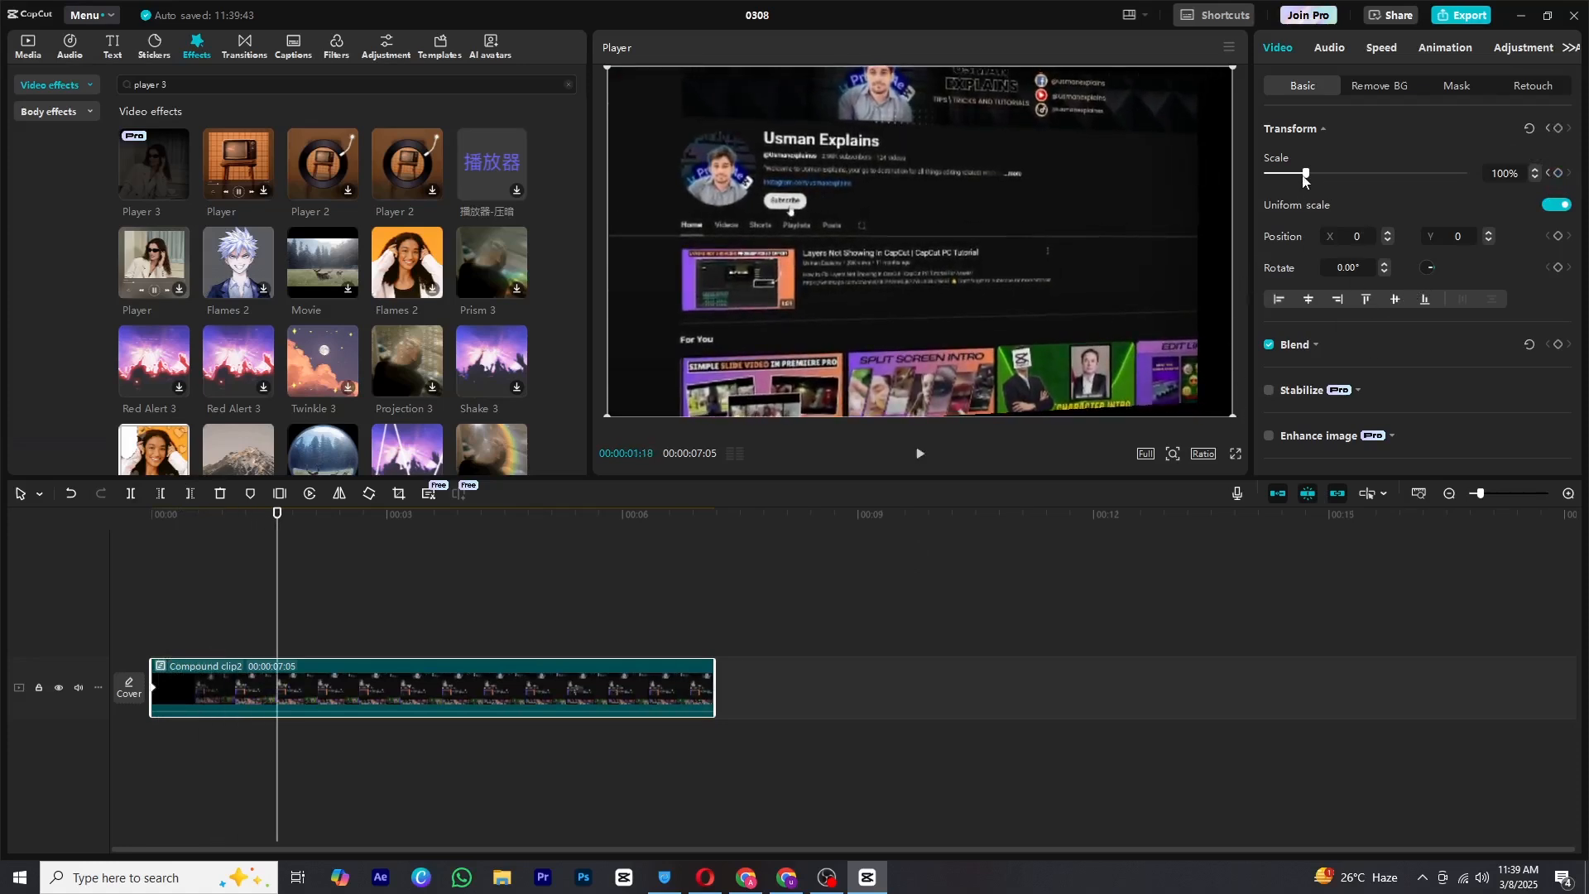
pyautogui.moveTo(1307, 175); pyautogui.dragTo(1313, 175)
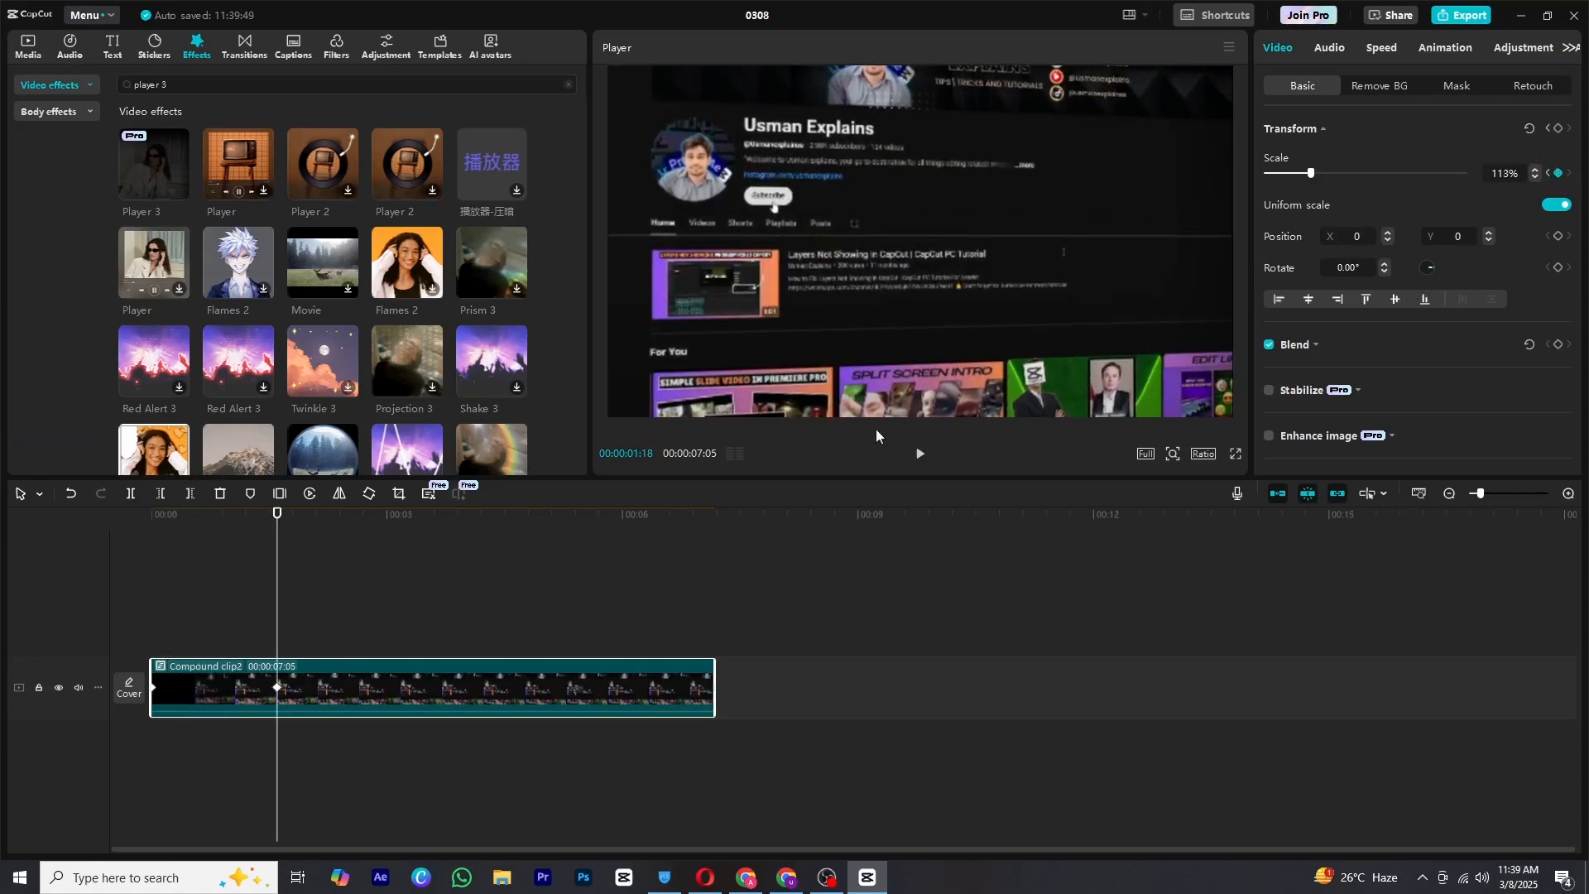
pyautogui.click(212, 583)
pyautogui.click(118, 524)
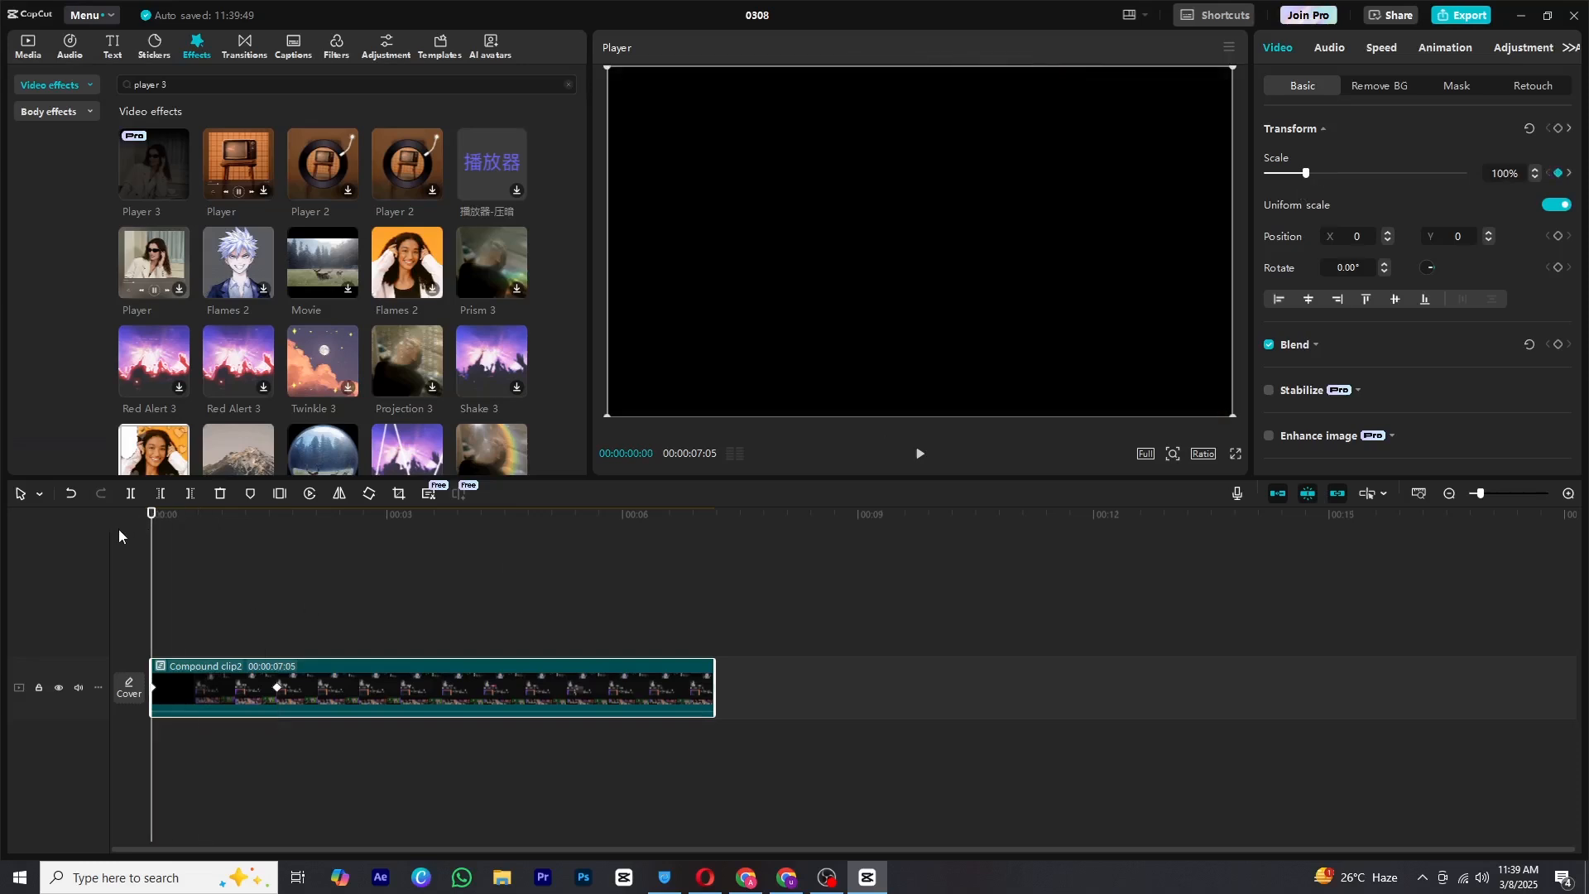
pyautogui.press('space')
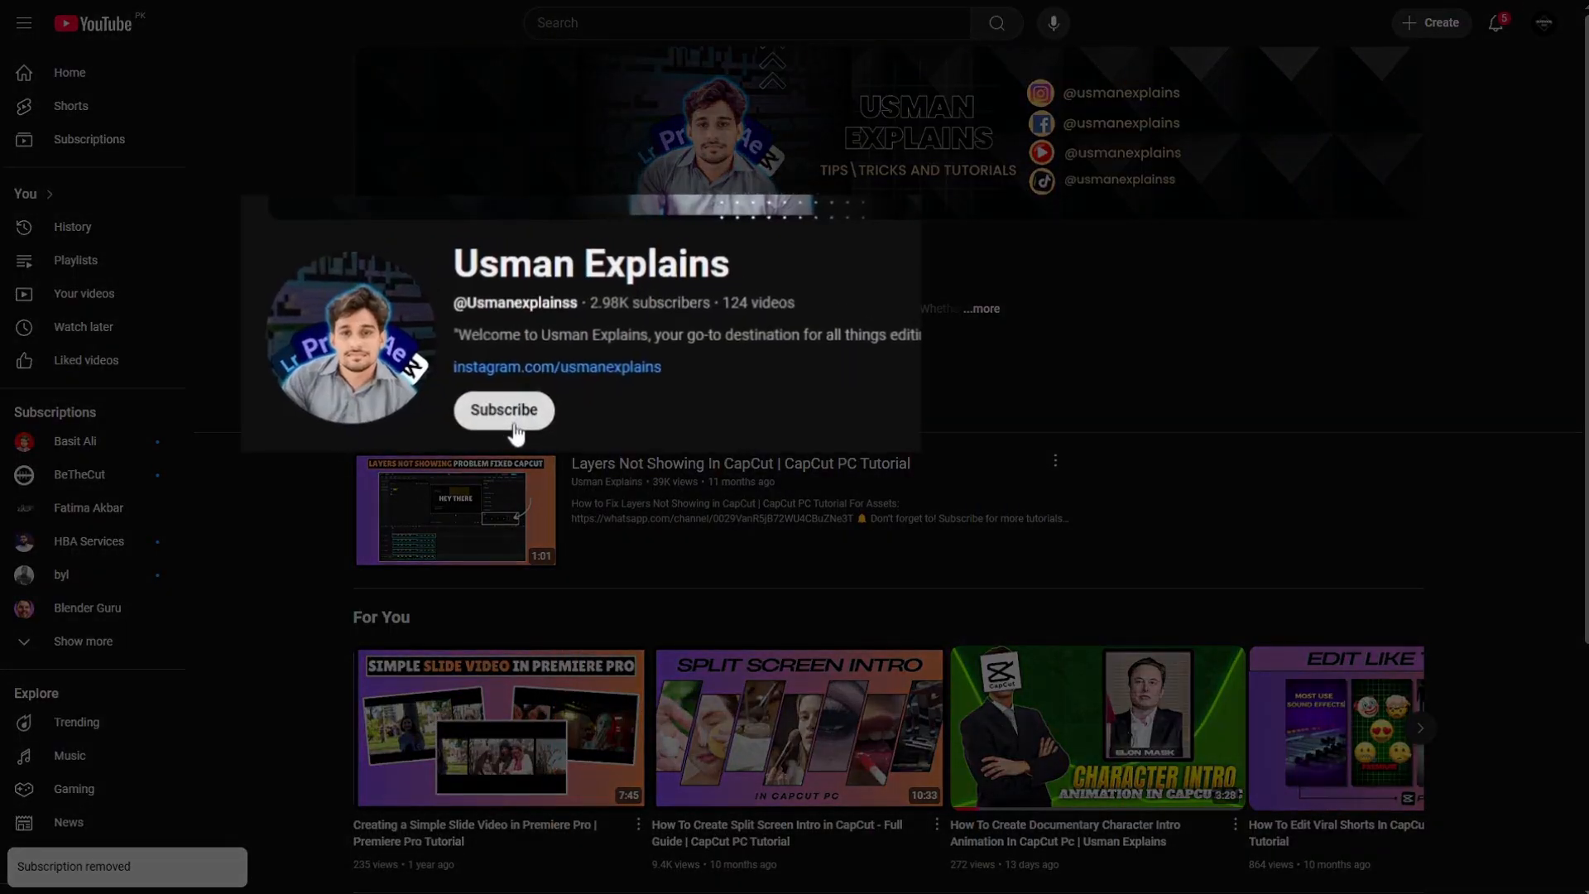
pyautogui.click(507, 439)
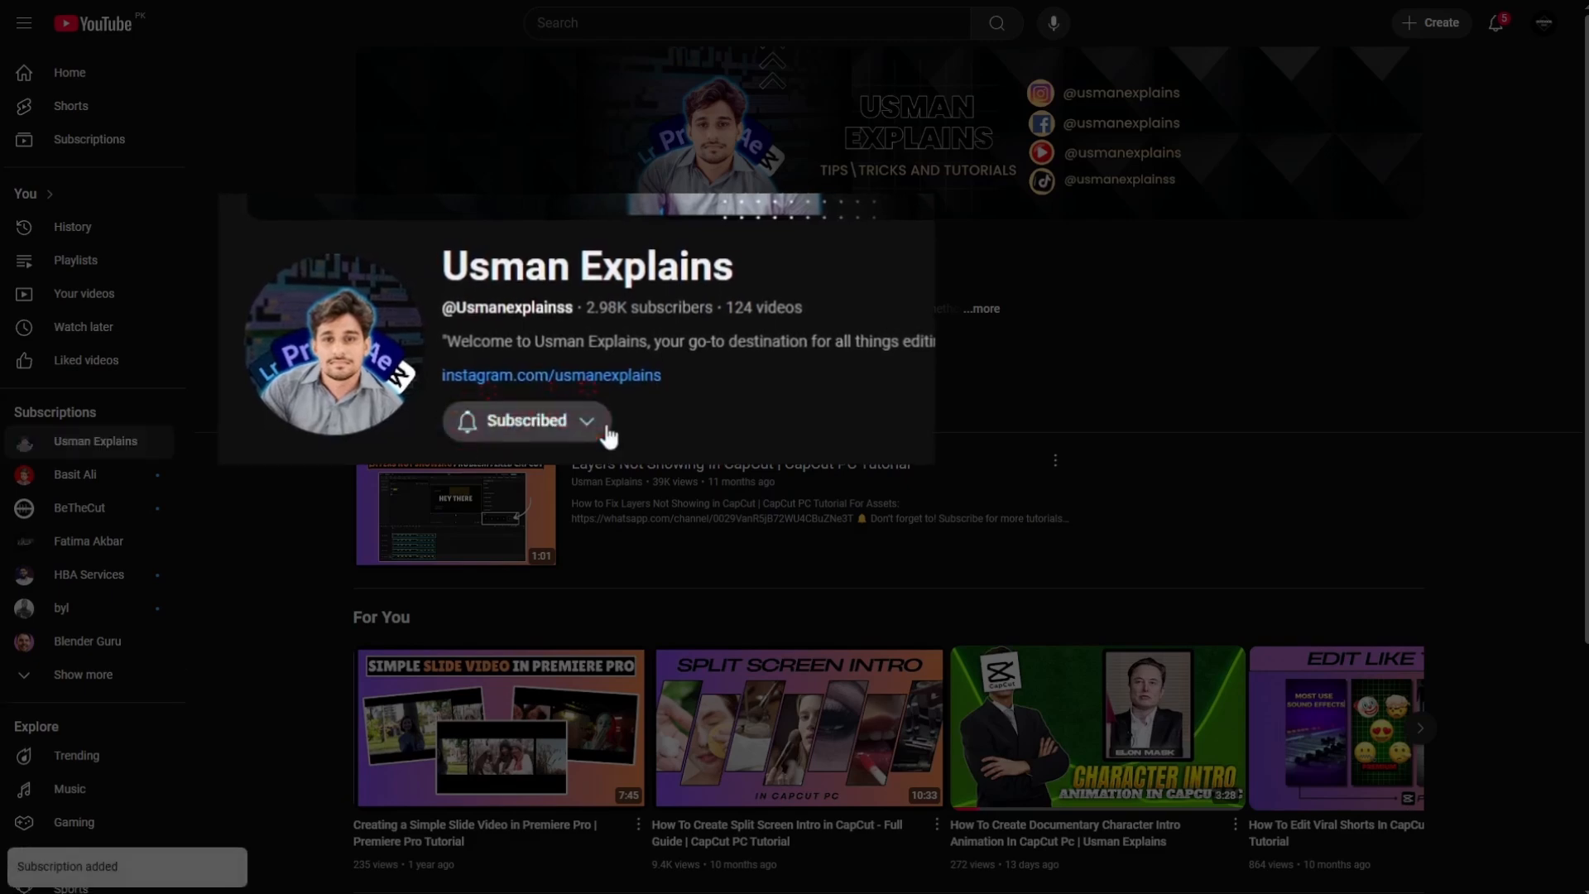
pyautogui.click(603, 429)
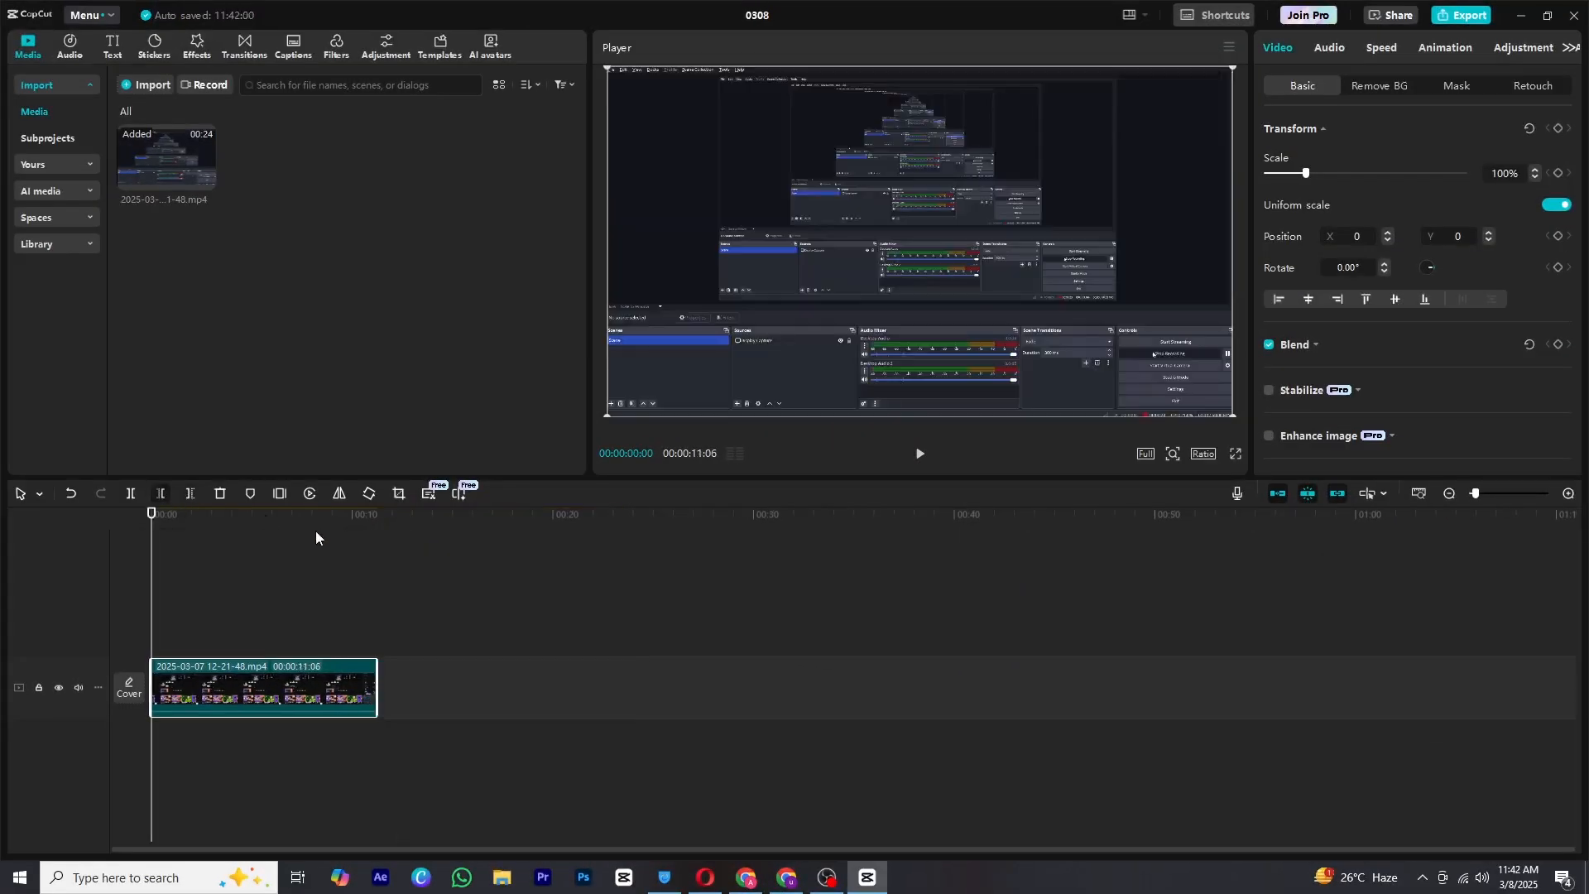
# Step: Trim off the end of the new project's video clip after about 8.2 seconds
pyautogui.moveTo(185, 521); pyautogui.dragTo(316, 529)
pyautogui.click(189, 493)
pyautogui.scroll(5, 209, 579)
pyautogui.moveTo(157, 520); pyautogui.dragTo(150, 525)
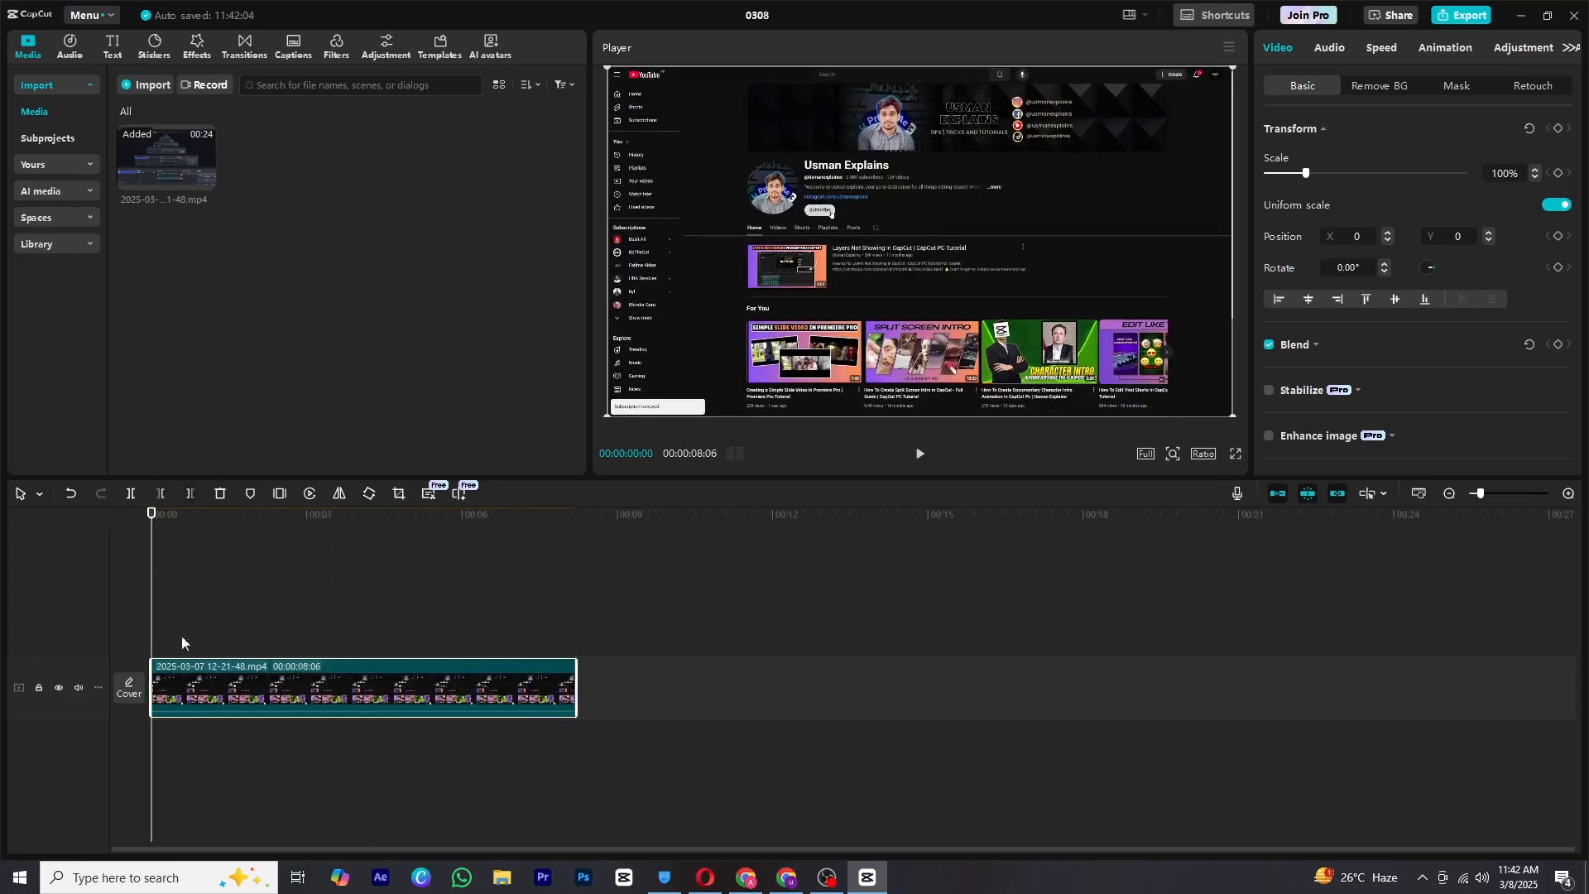
# Step: Duplicate the trimmed clip onto a track above it and add a Rectangle mask to the copy
pyautogui.hotkey('ctrl', 'c')
pyautogui.hotkey('ctrl', 'v')
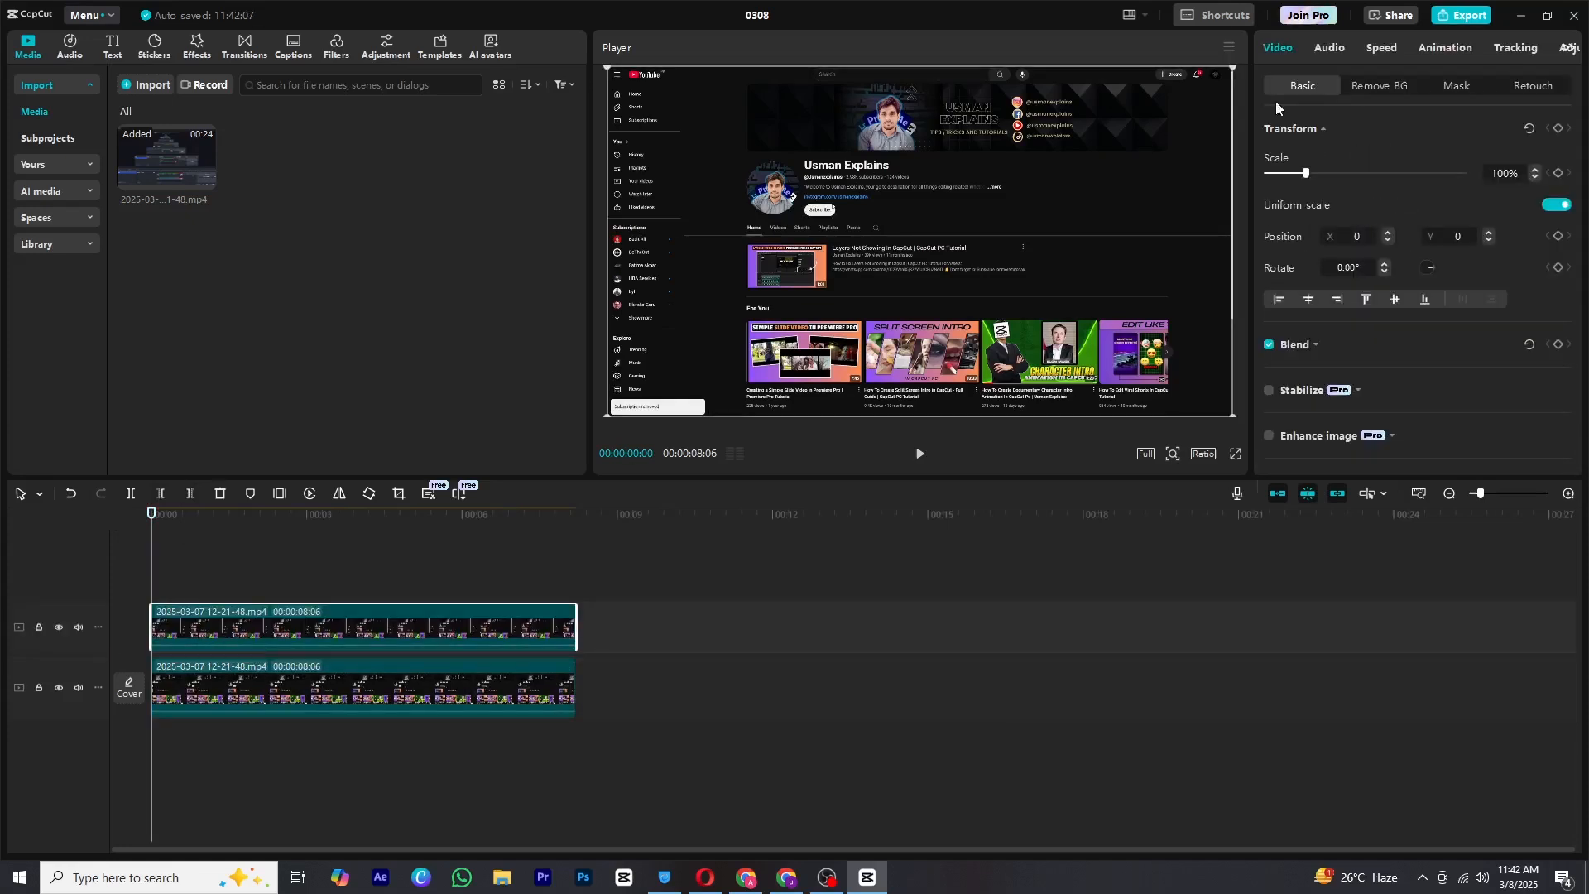
pyautogui.click(1458, 86)
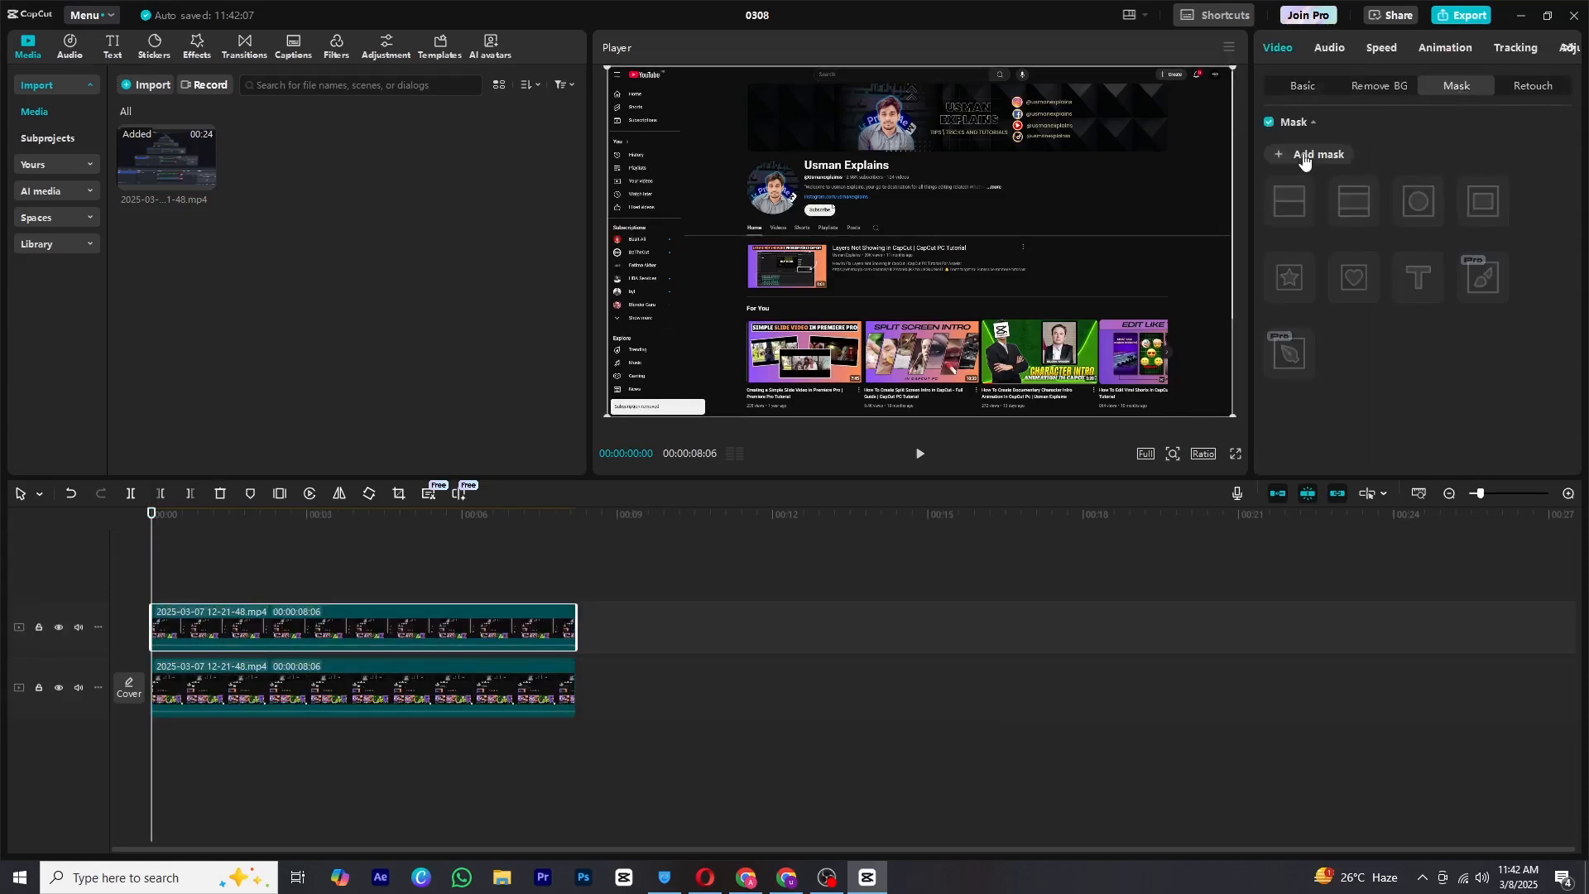
pyautogui.click(1304, 157)
# Step: Fit the rectangle mask around the channel's profile picture, name and Subscribe button, at position X -248, Y 172
pyautogui.moveTo(1012, 245); pyautogui.dragTo(1111, 242)
pyautogui.moveTo(930, 169); pyautogui.dragTo(920, 207)
pyautogui.moveTo(913, 375)
pyautogui.mouseDown()
pyautogui.moveTo(913, 333)
pyautogui.moveTo(914, 356)
pyautogui.mouseUp()
pyautogui.moveTo(939, 291); pyautogui.dragTo(943, 206)
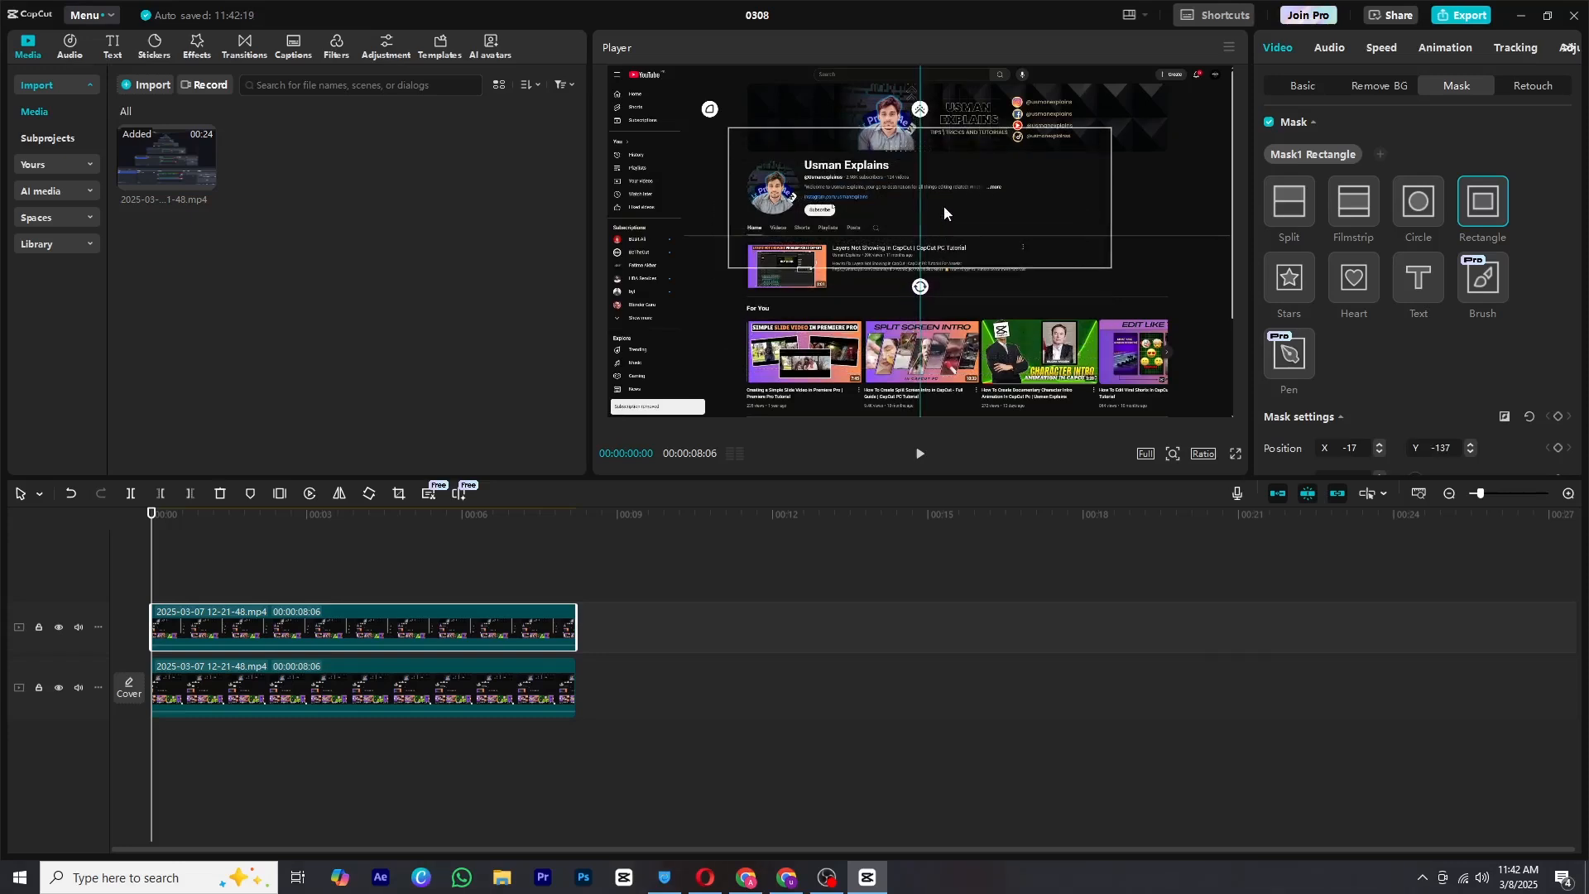
pyautogui.moveTo(1111, 212); pyautogui.dragTo(866, 171)
pyautogui.moveTo(932, 225); pyautogui.dragTo(885, 191)
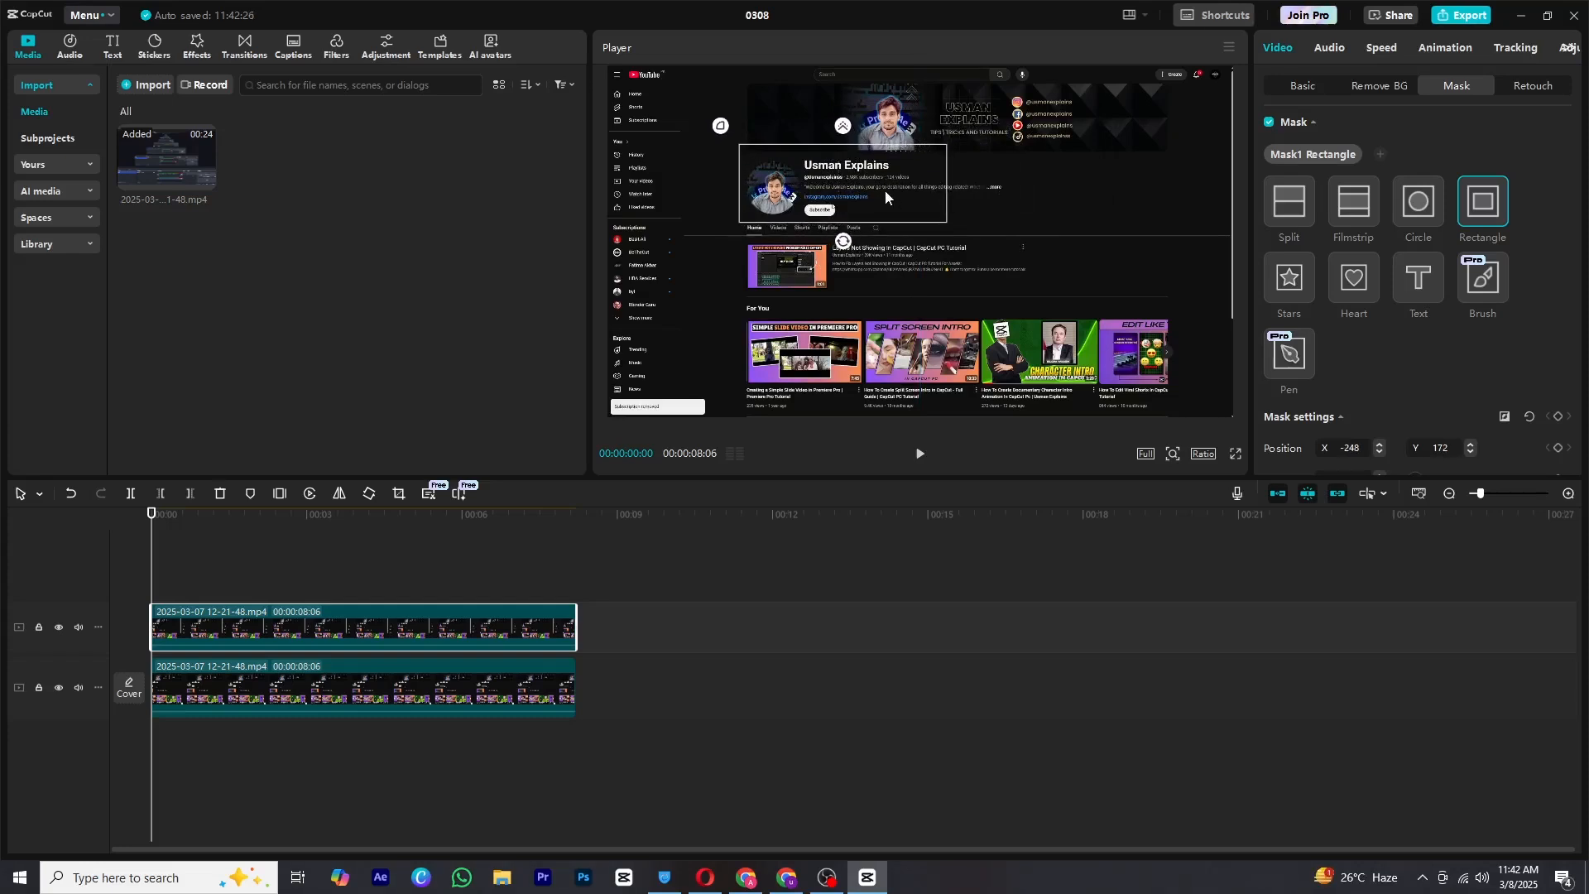
# Step: Keyframe the masked upper clip from its original transform at about 2.5 seconds to 136% scale and position X 114, Y -198 at about 4.4 seconds
pyautogui.click(1297, 89)
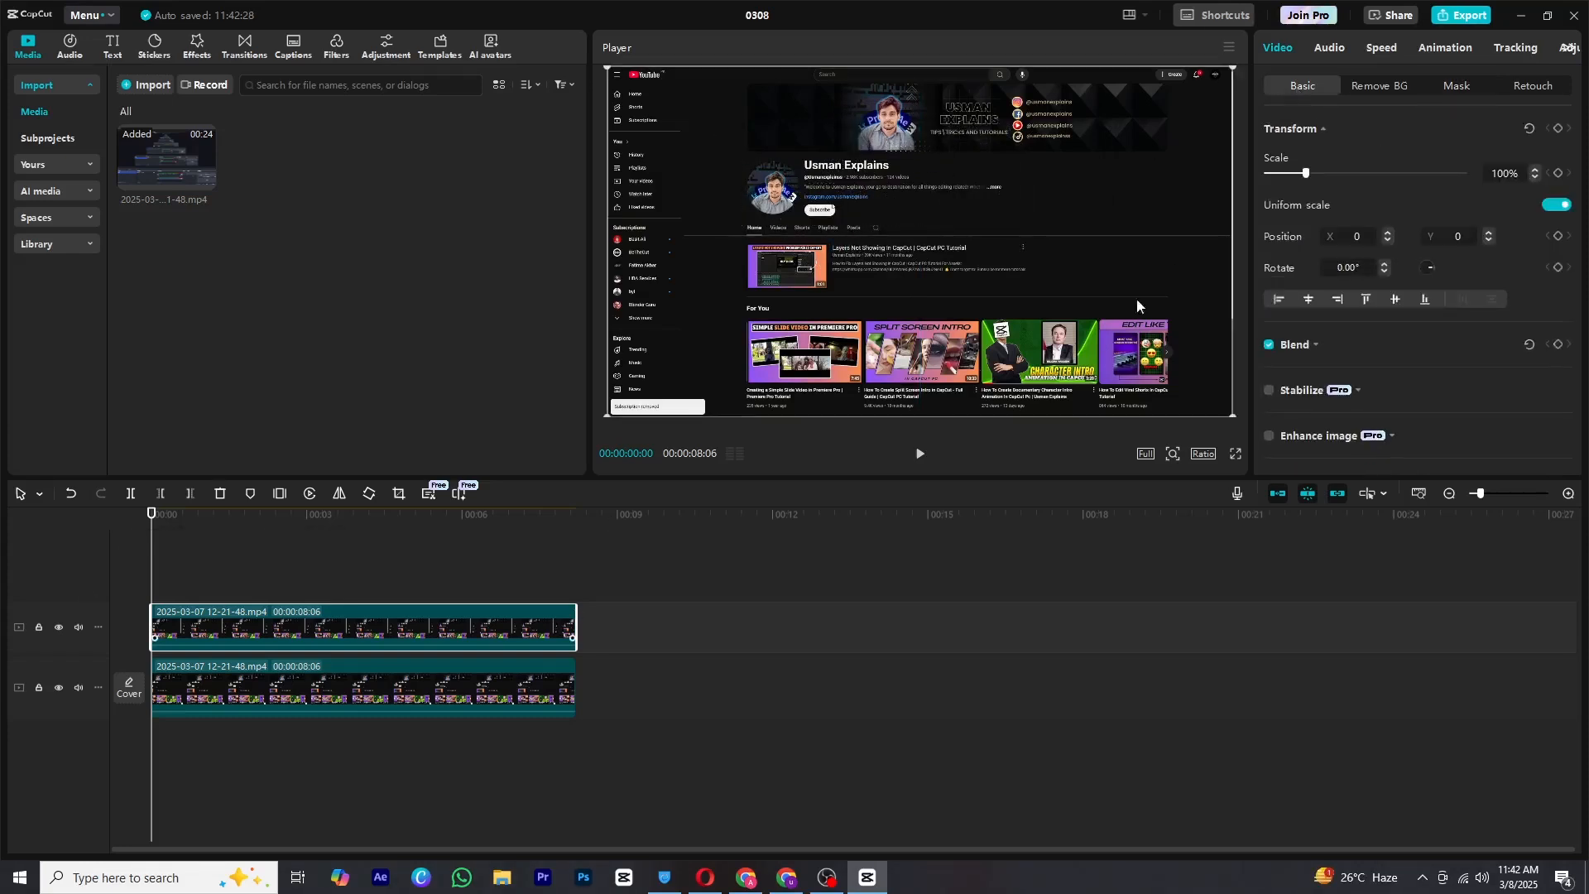
pyautogui.press('space')
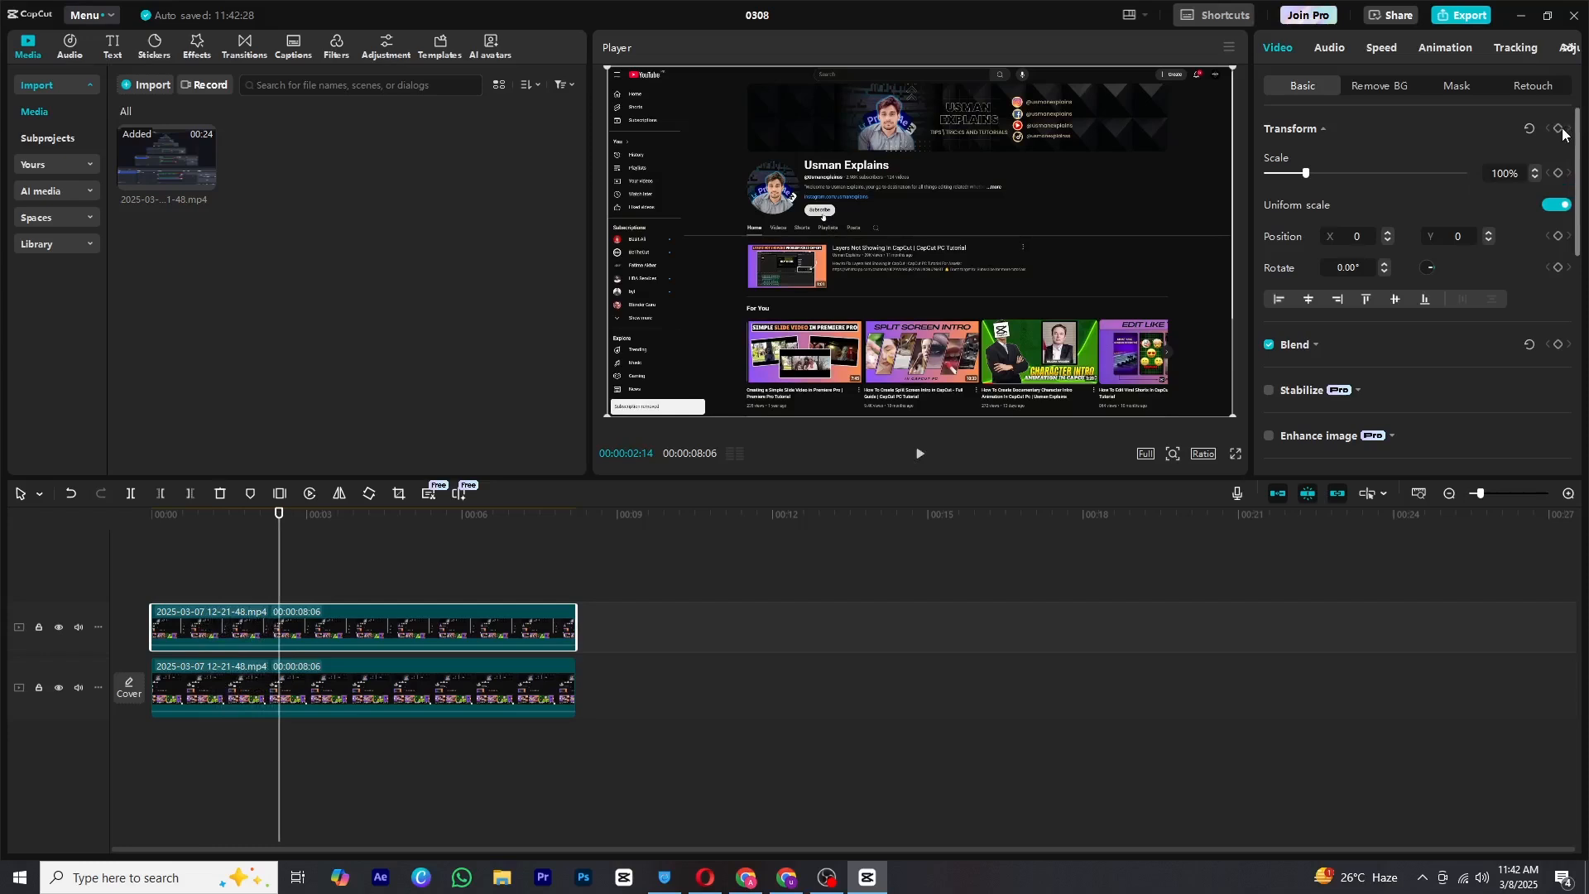
pyautogui.press('space')
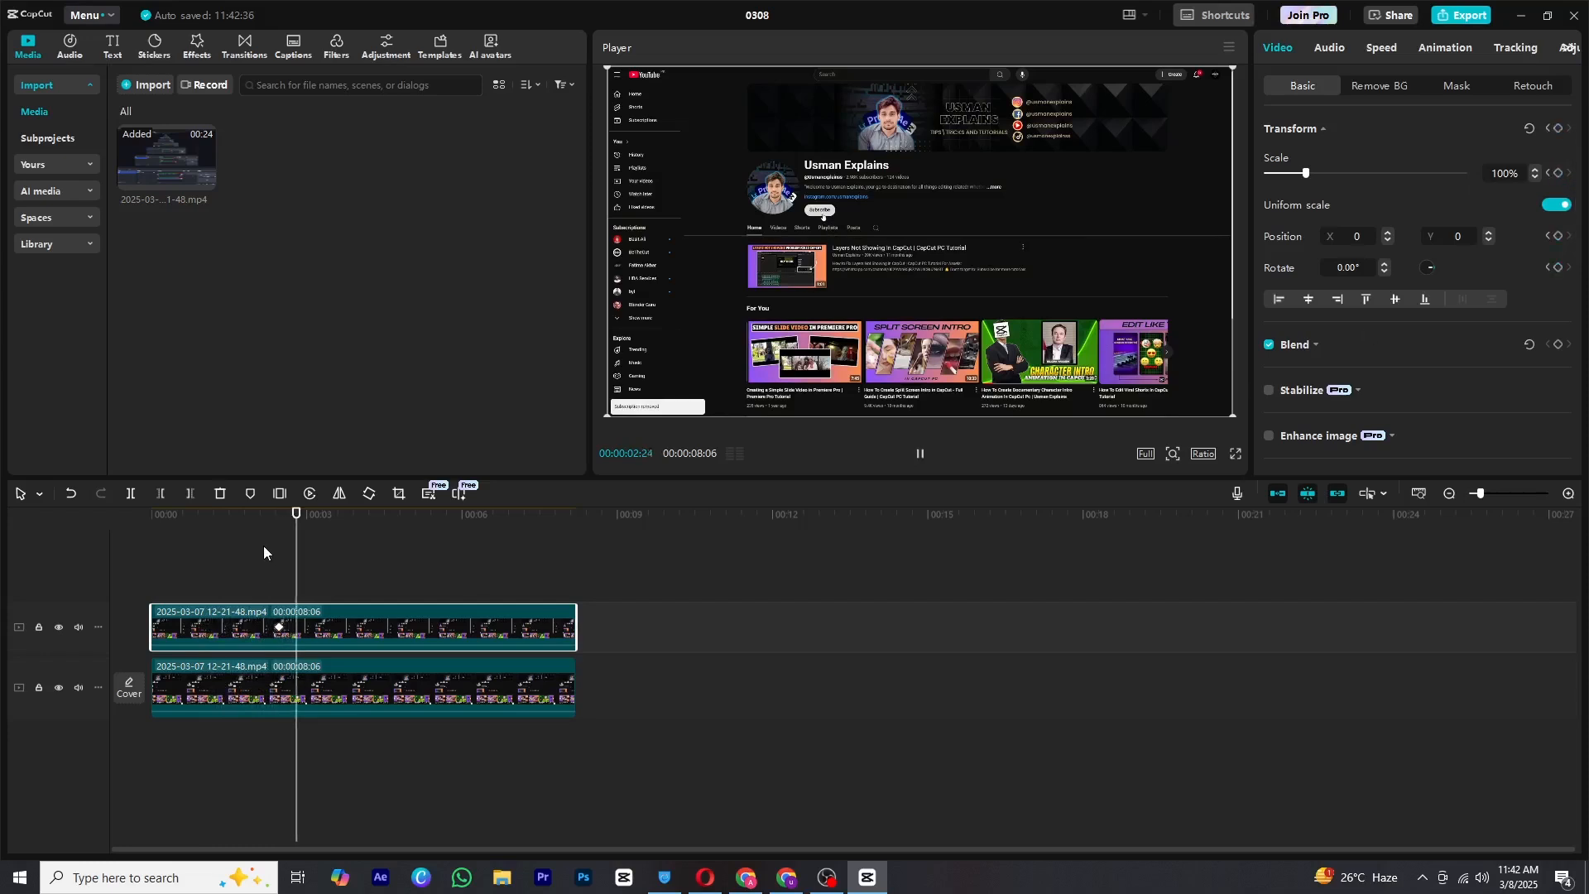
pyautogui.press('space')
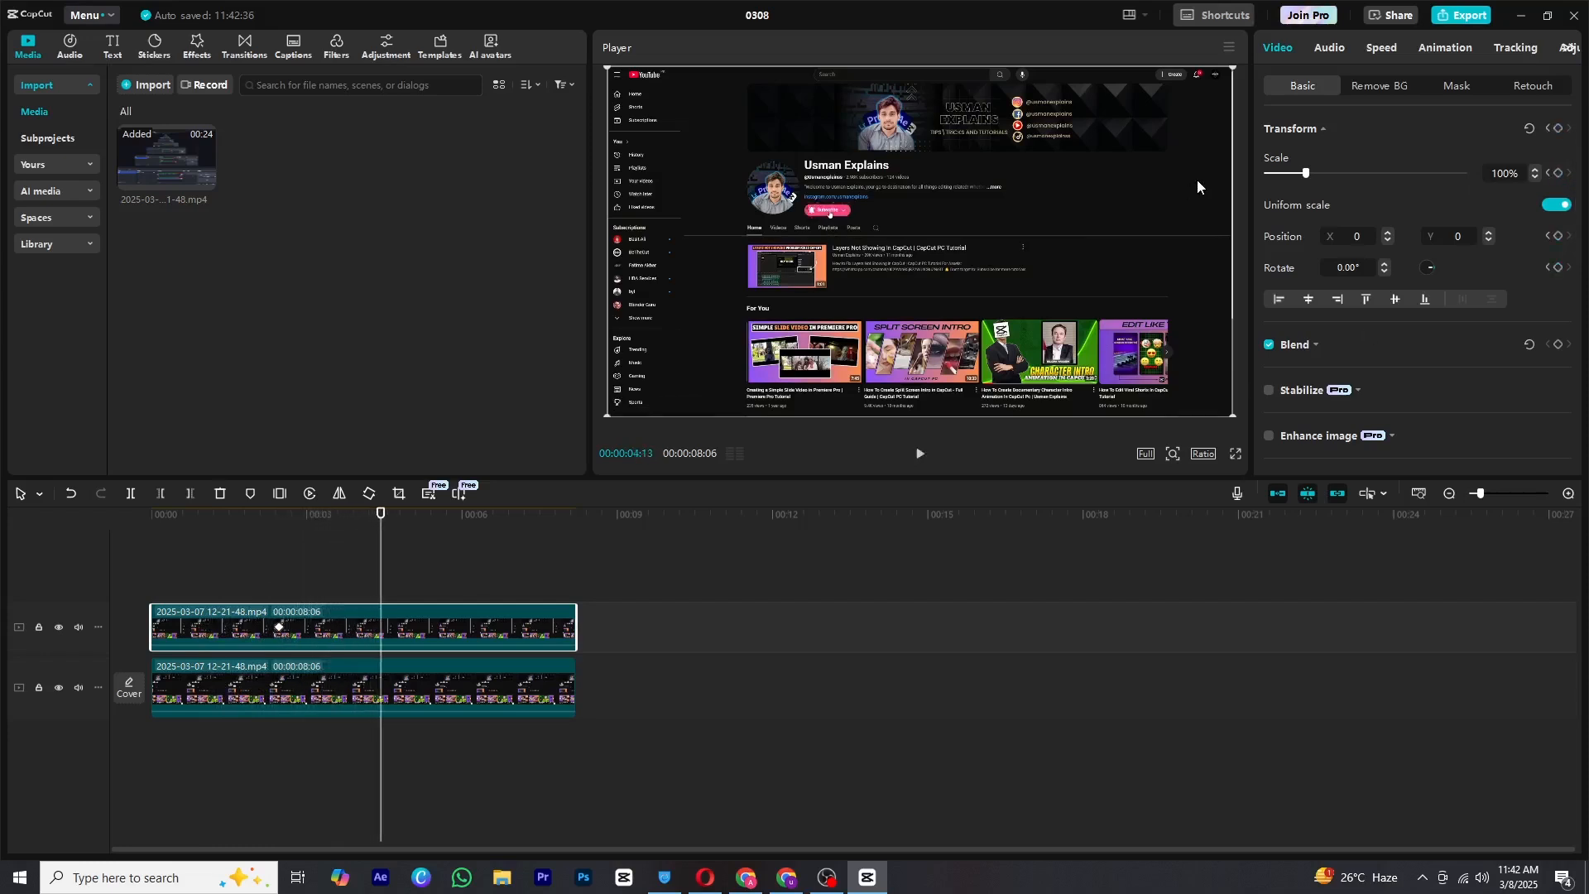
pyautogui.moveTo(1307, 173); pyautogui.dragTo(1319, 172)
pyautogui.moveTo(819, 178); pyautogui.dragTo(828, 225)
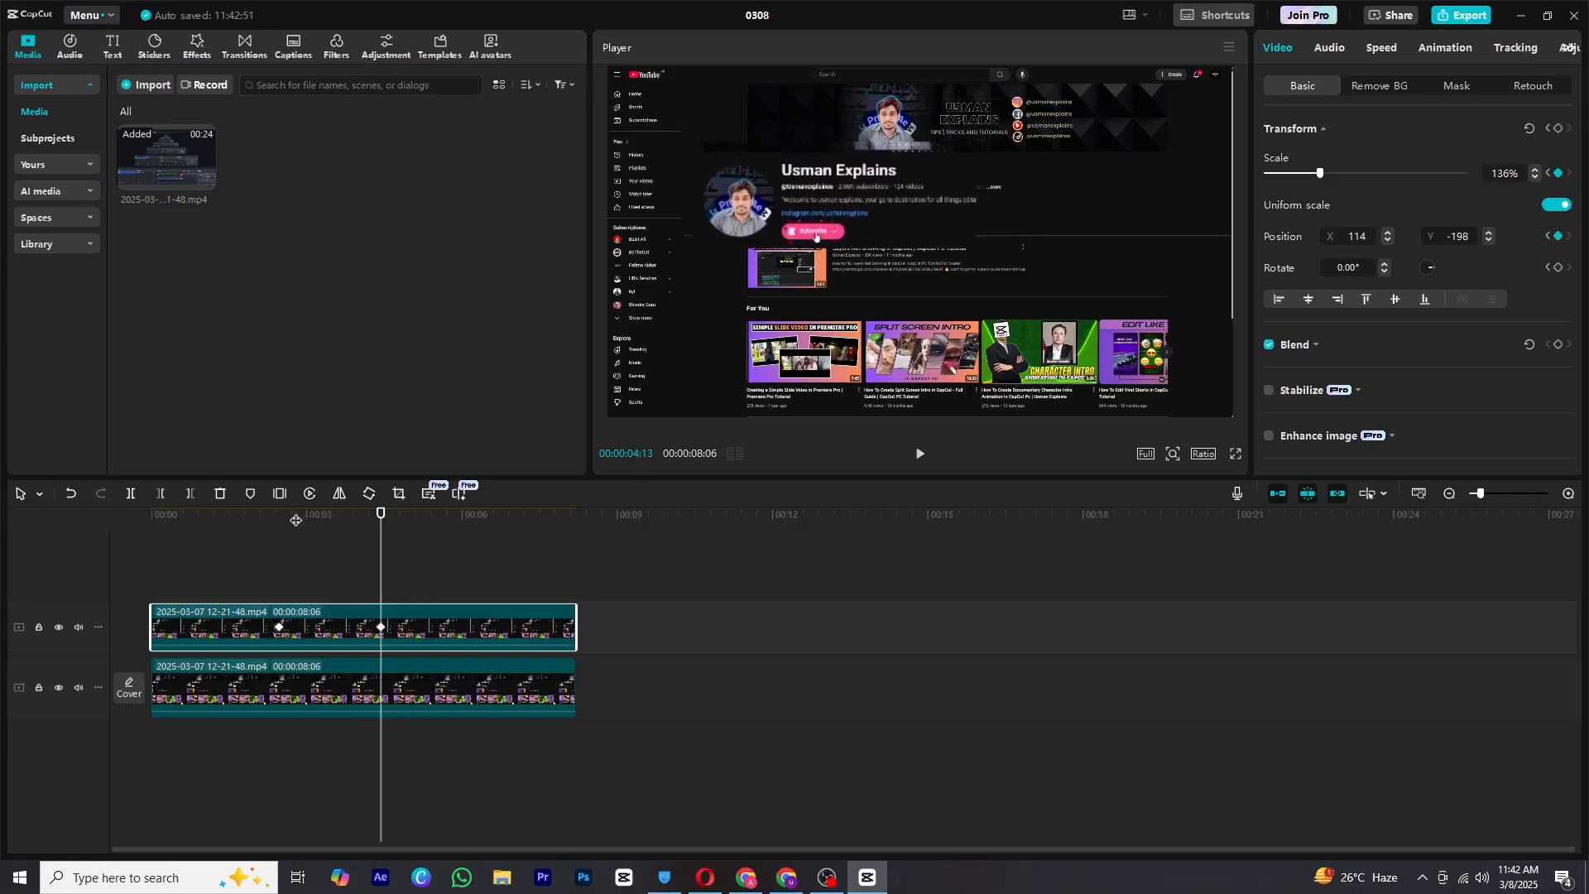
# Step: Play back the pop-out animation and move the upper clip's second keyframe earlier, to 4 seconds
pyautogui.moveTo(296, 520); pyautogui.dragTo(46, 568)
pyautogui.press('space')
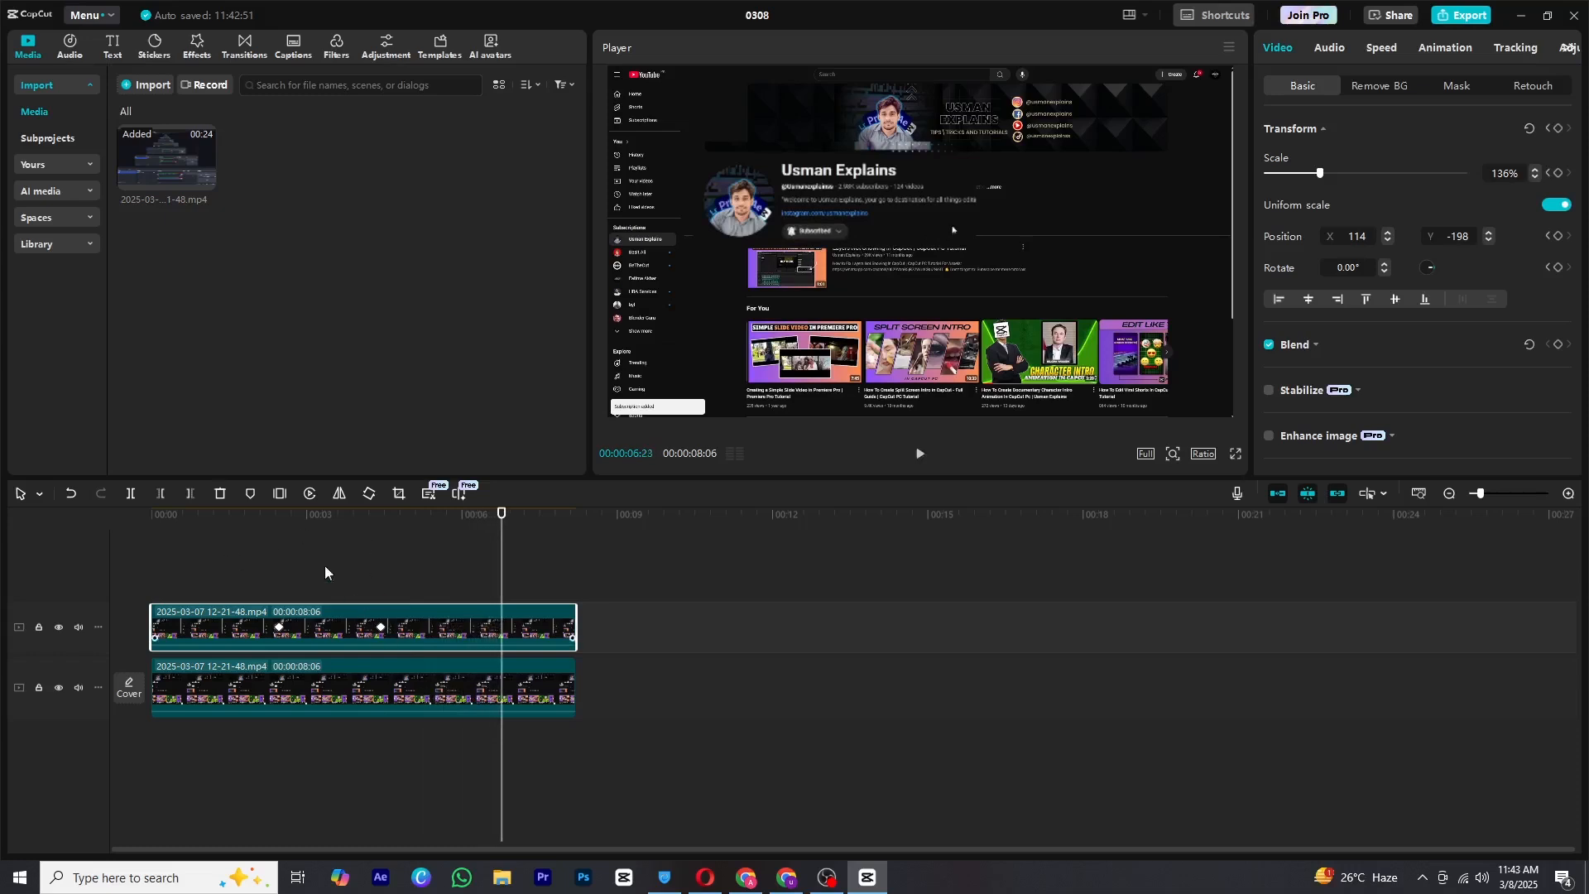
pyautogui.moveTo(308, 532); pyautogui.dragTo(361, 534)
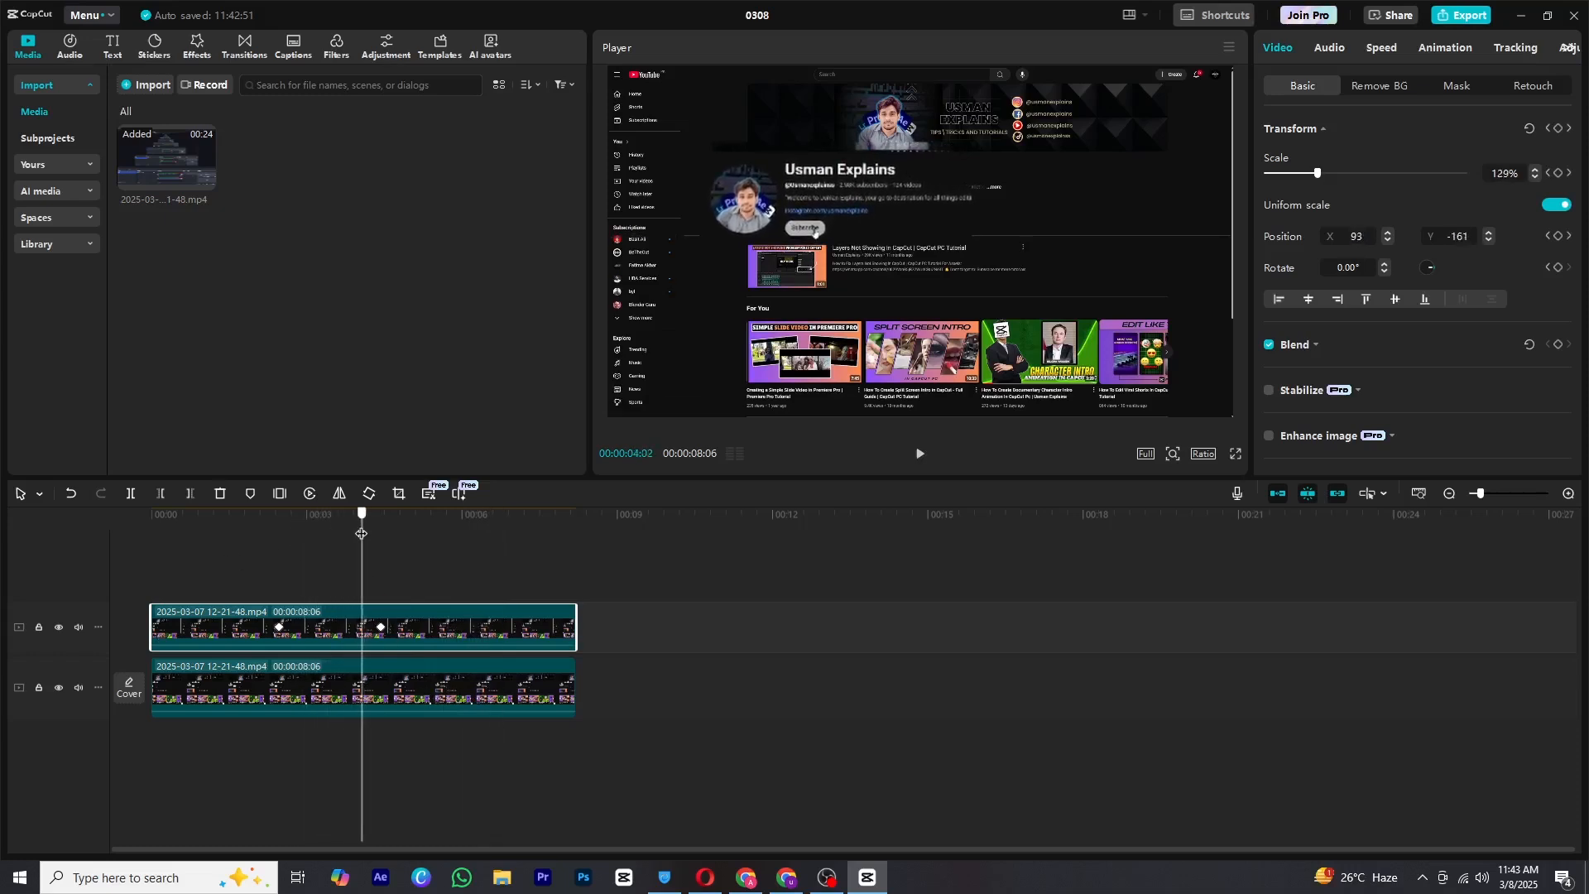
pyautogui.moveTo(381, 631); pyautogui.dragTo(361, 636)
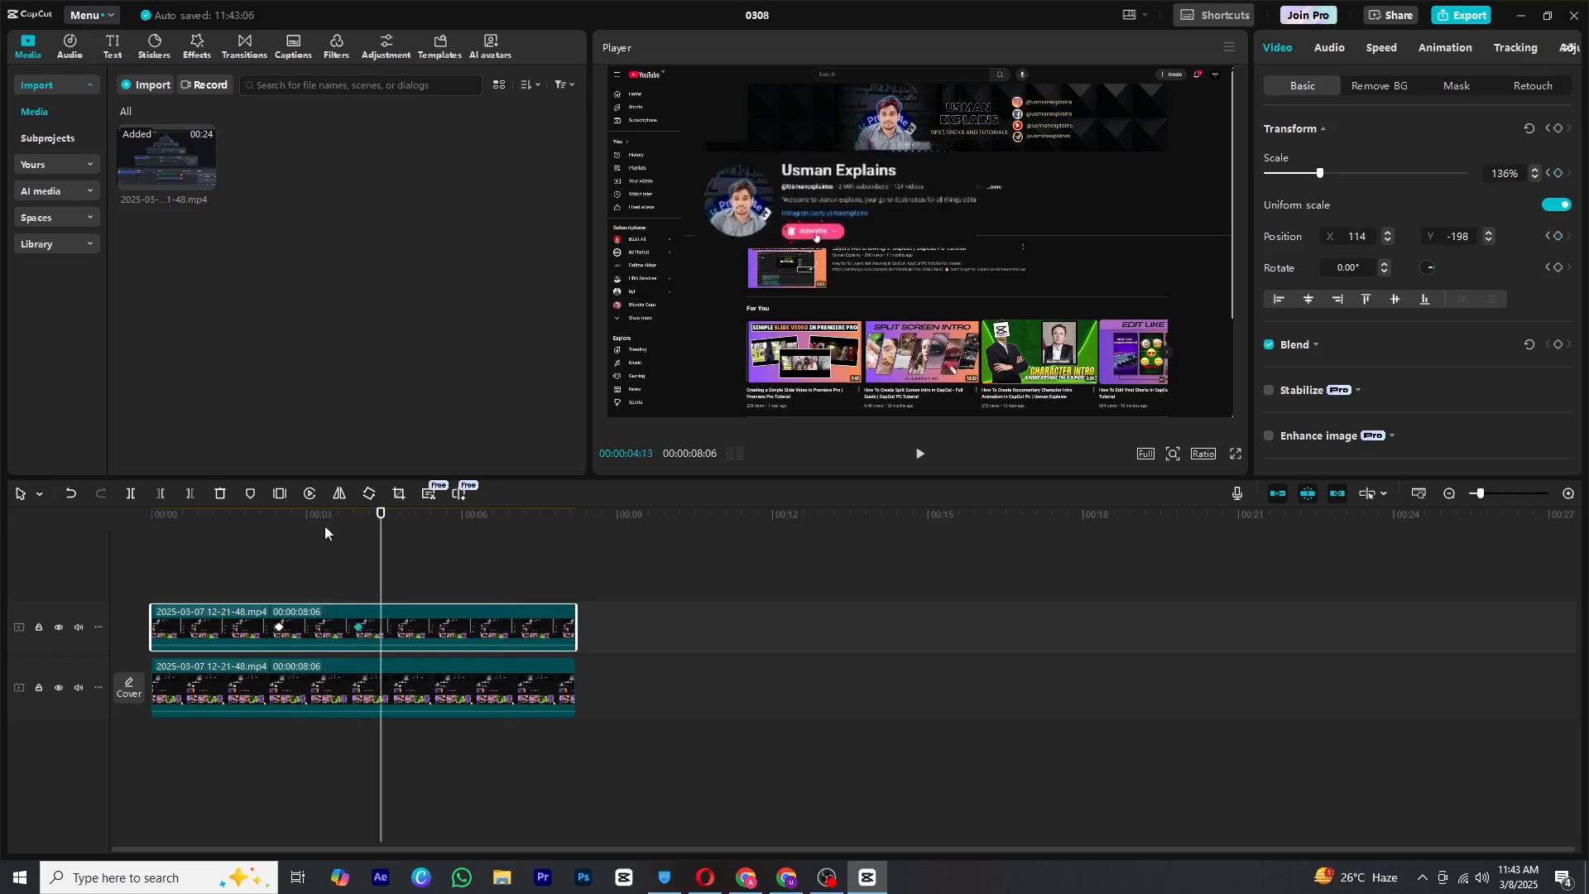
pyautogui.moveTo(278, 520); pyautogui.dragTo(324, 519)
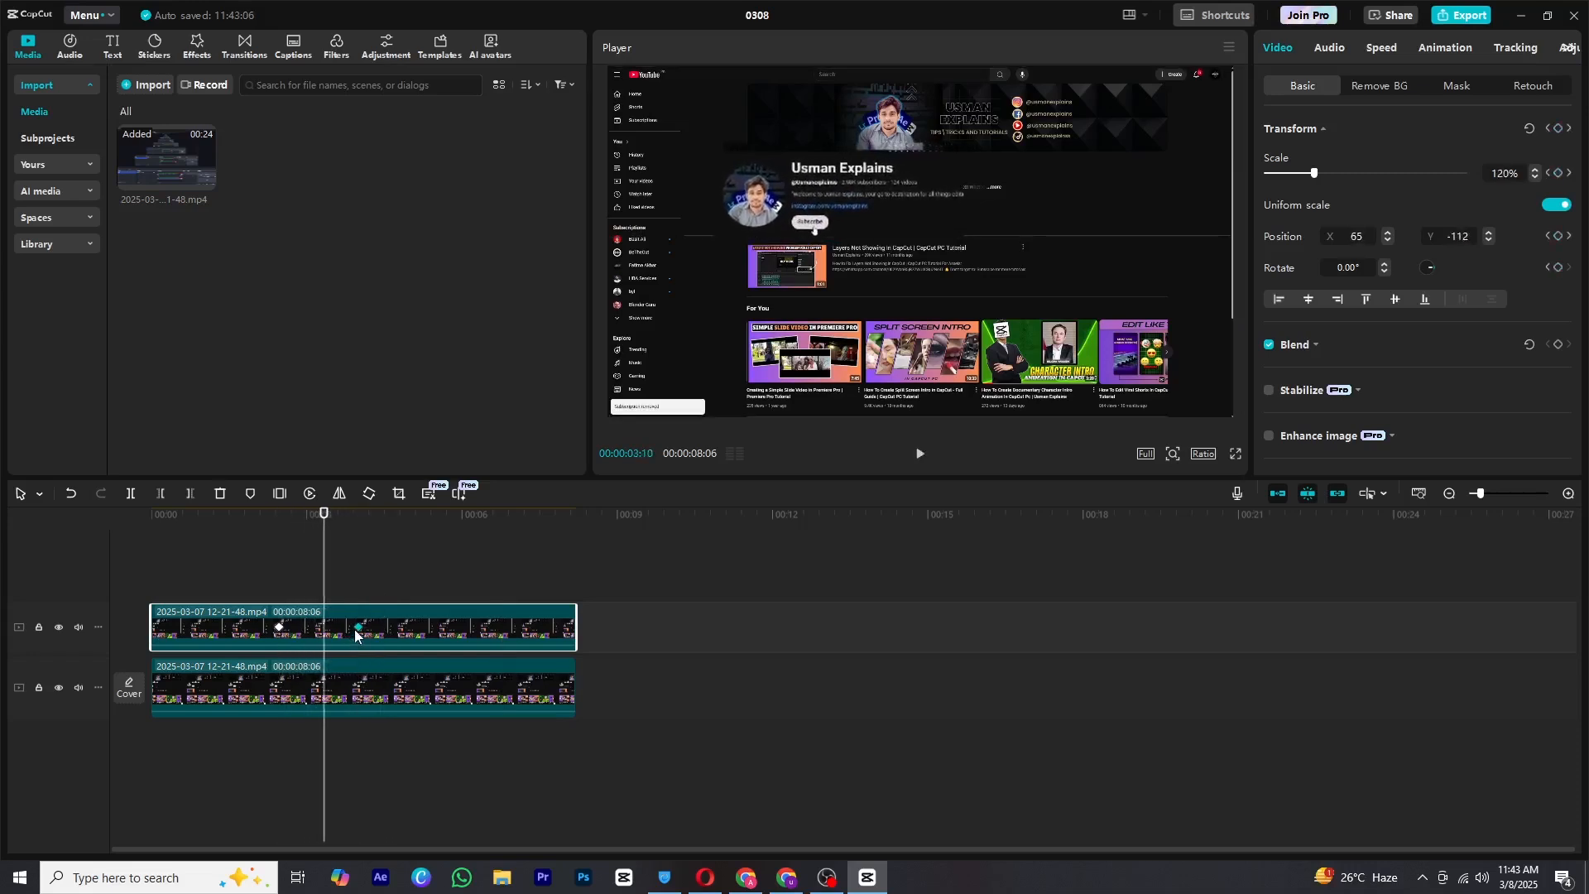
# Step: Apply the Cubic Out preset curve to the upper clip's second keyframe and play back the result
pyautogui.rightClick(359, 632)
pyautogui.click(372, 645)
pyautogui.click(488, 721)
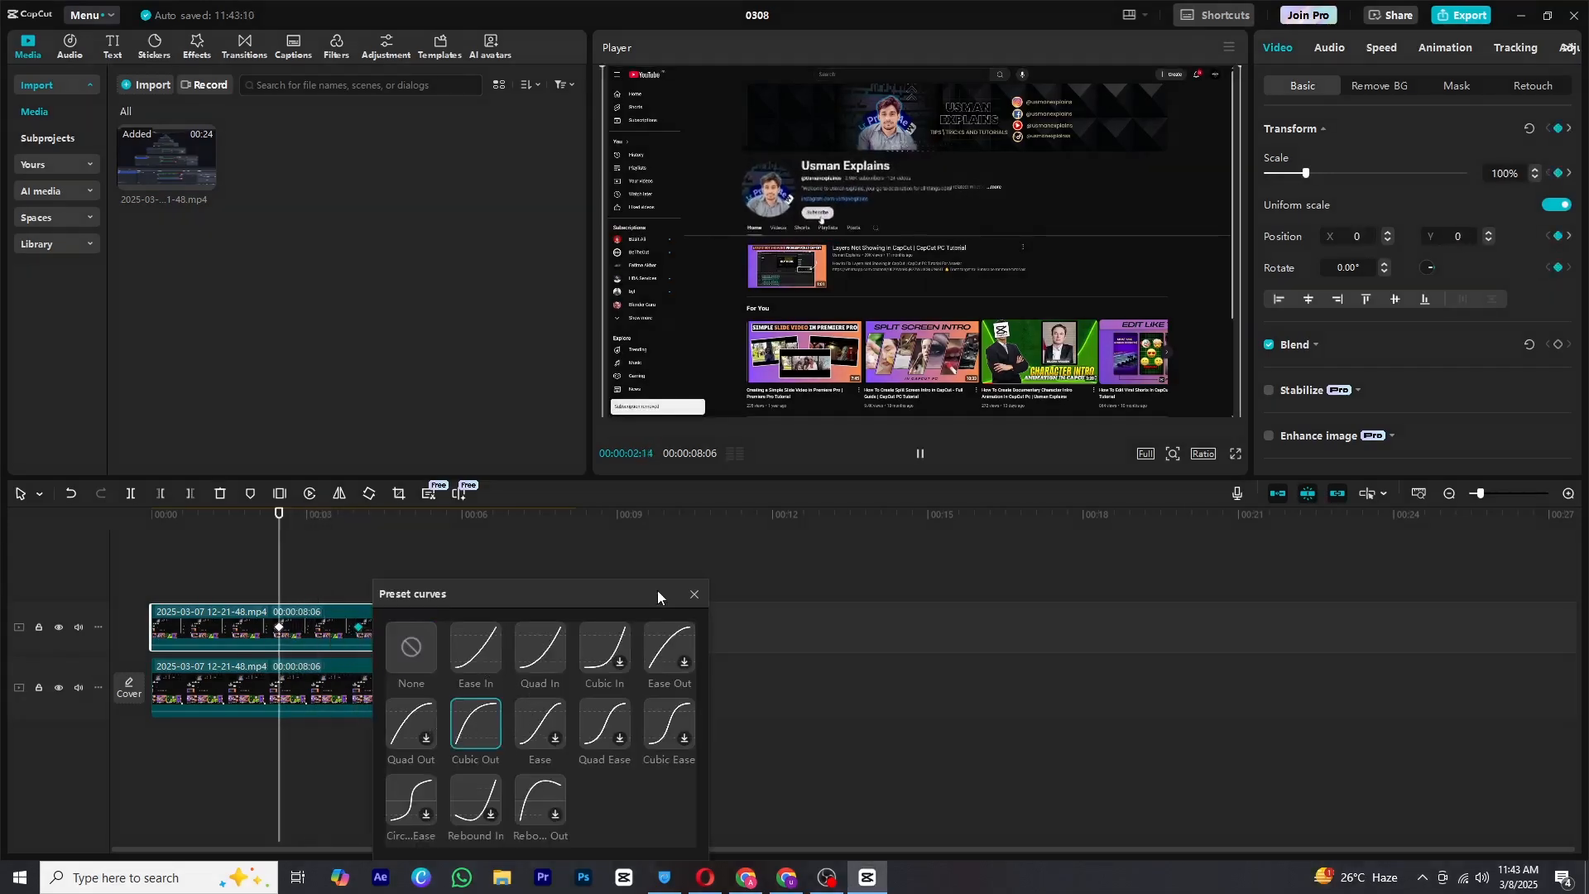
pyautogui.click(693, 593)
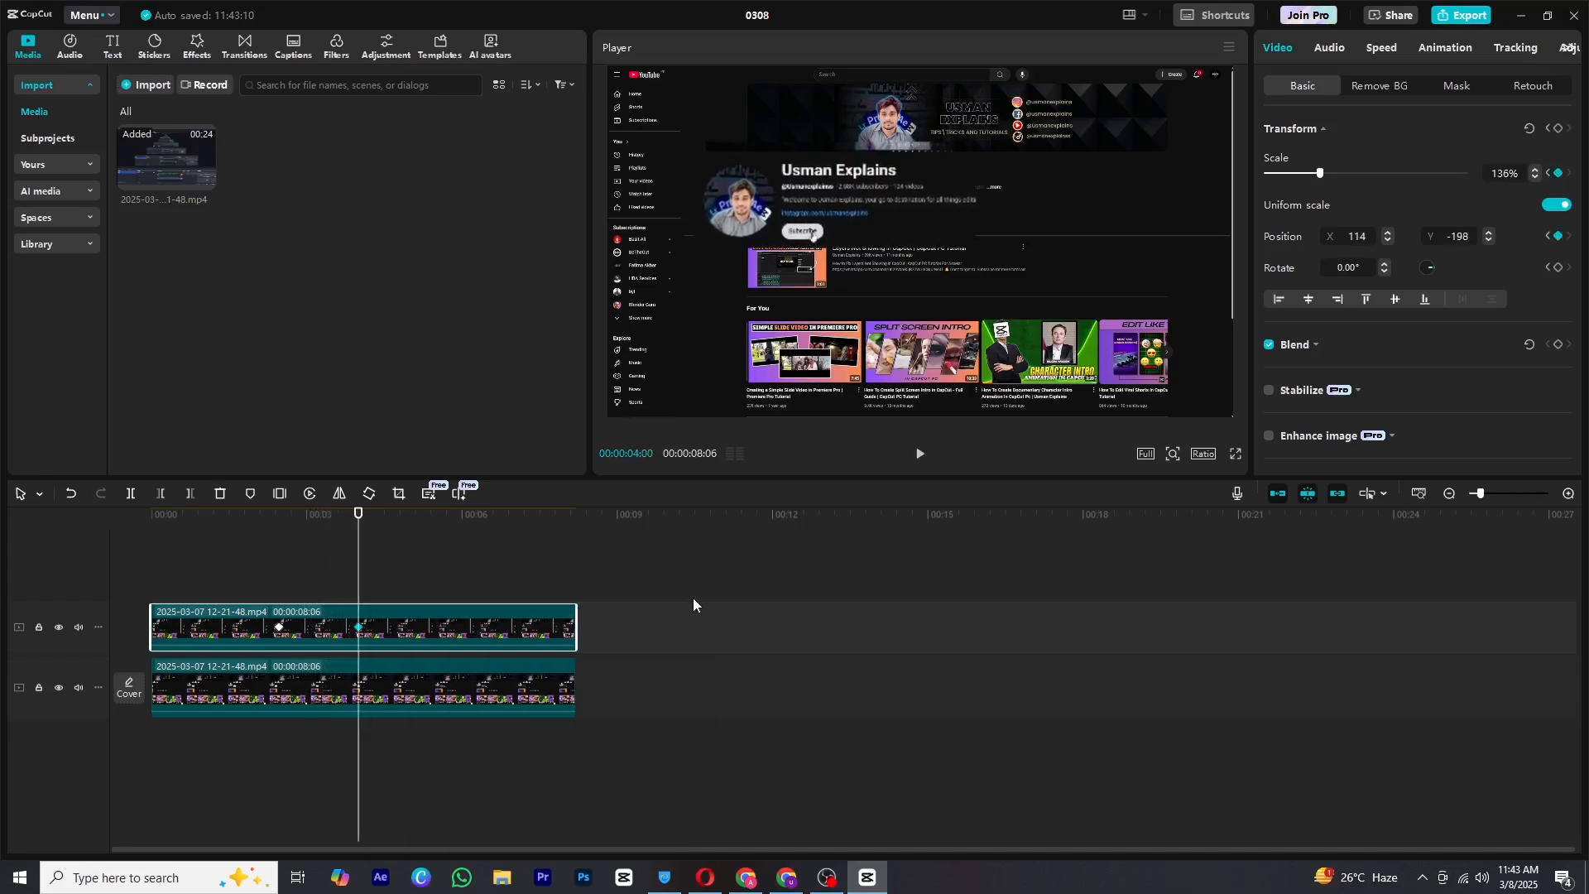
pyautogui.press('space')
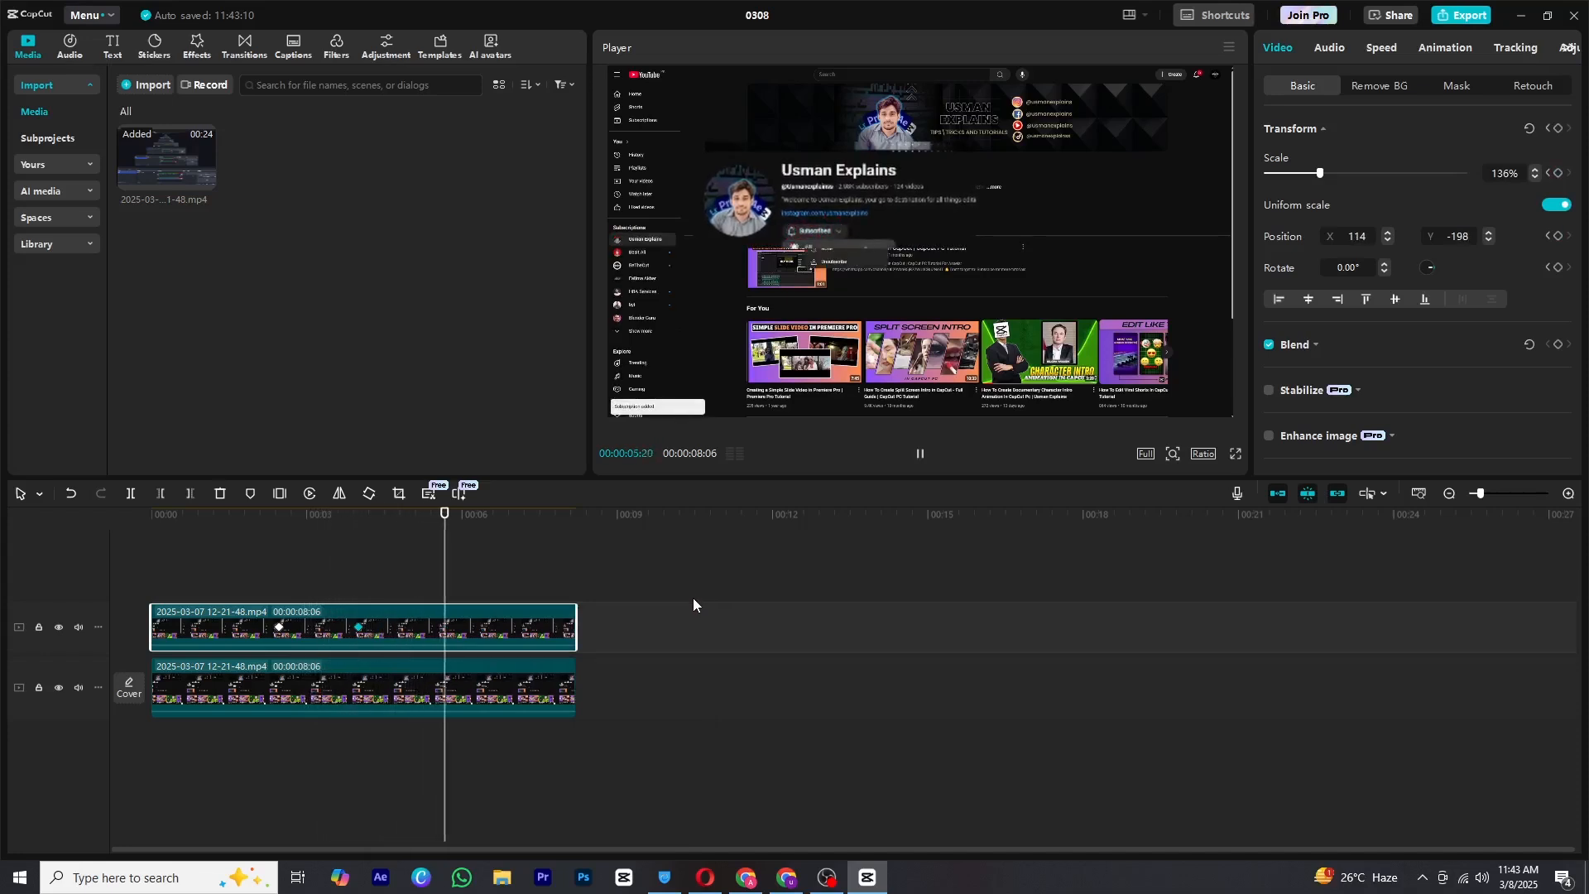
pyautogui.press('space')
# Step: Keyframe the lower clip's opacity from 100% at the start to 38% at 2:14 and play back the dimming
pyautogui.click(407, 693)
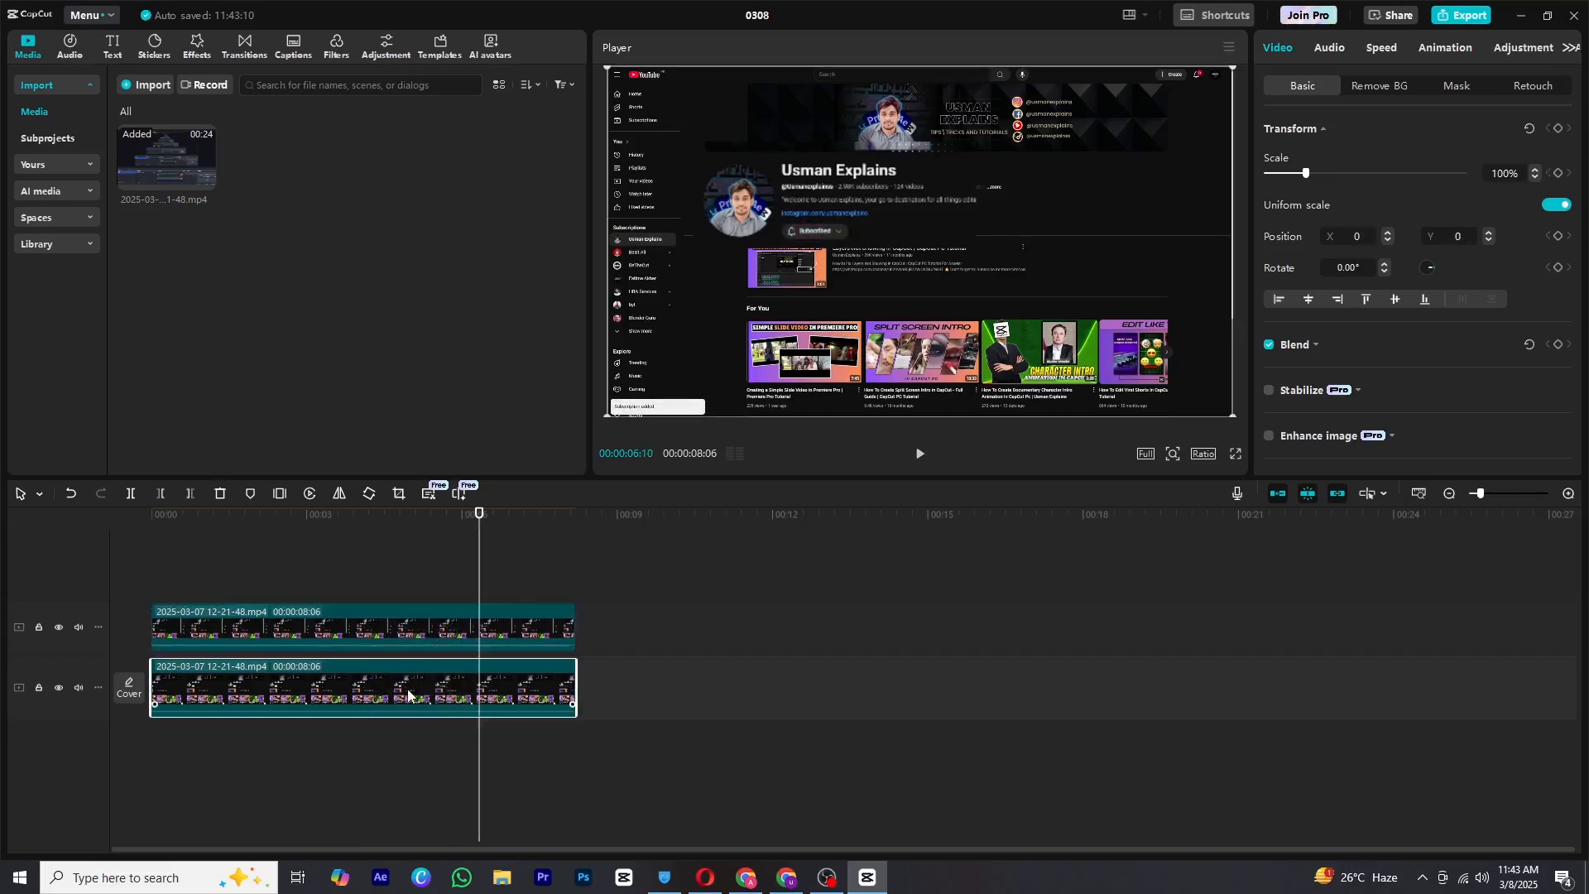
pyautogui.click(1311, 359)
pyautogui.click(259, 616)
pyautogui.click(265, 515)
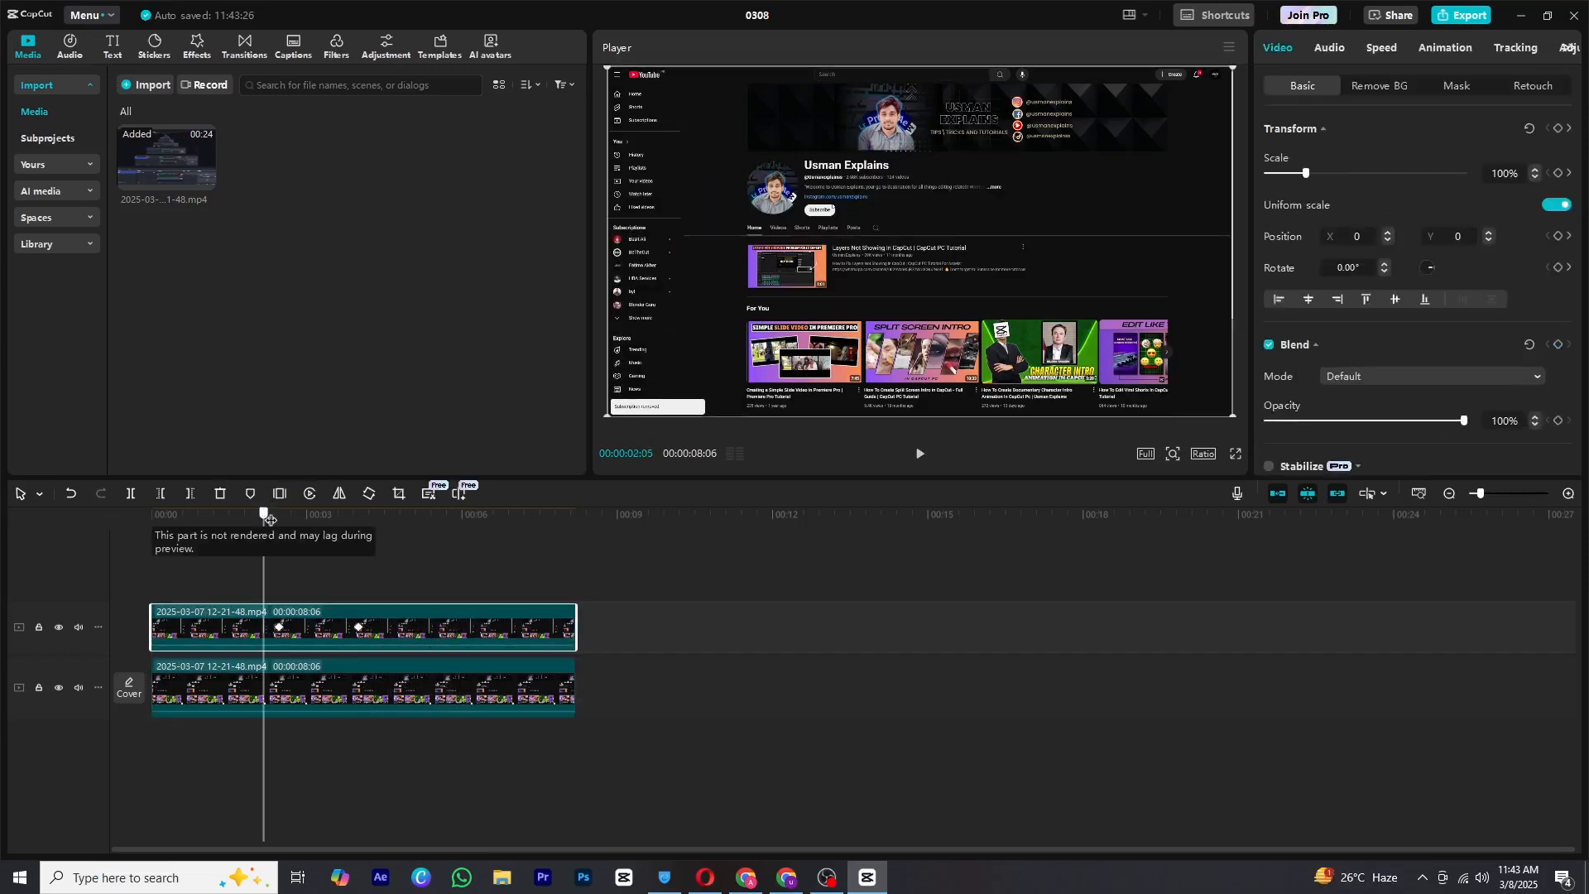
pyautogui.click(310, 713)
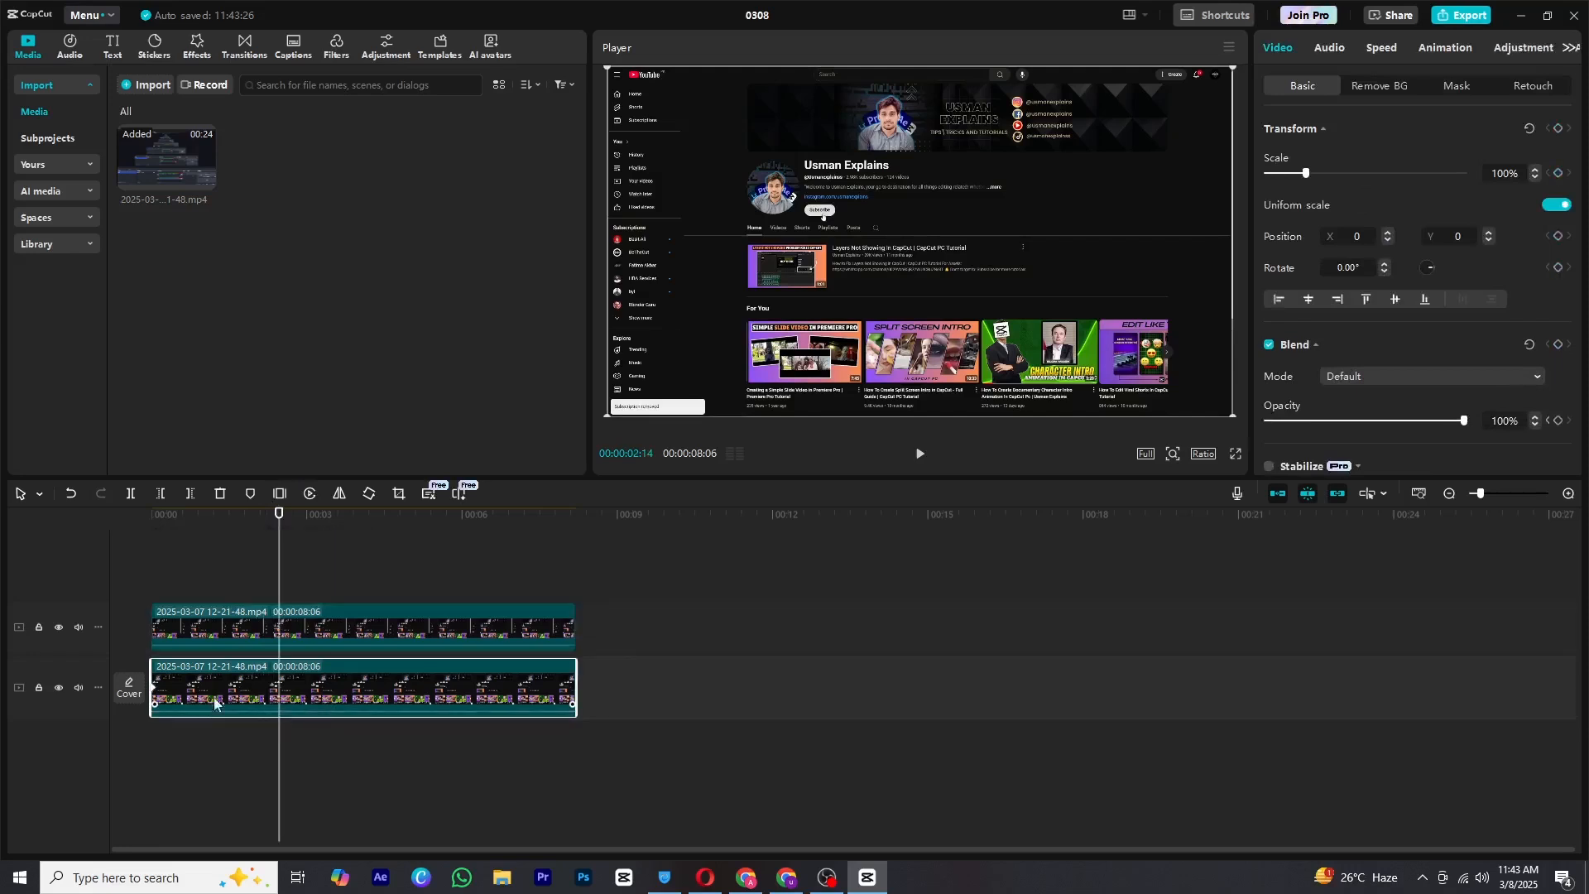
pyautogui.moveTo(1396, 412); pyautogui.dragTo(1342, 417)
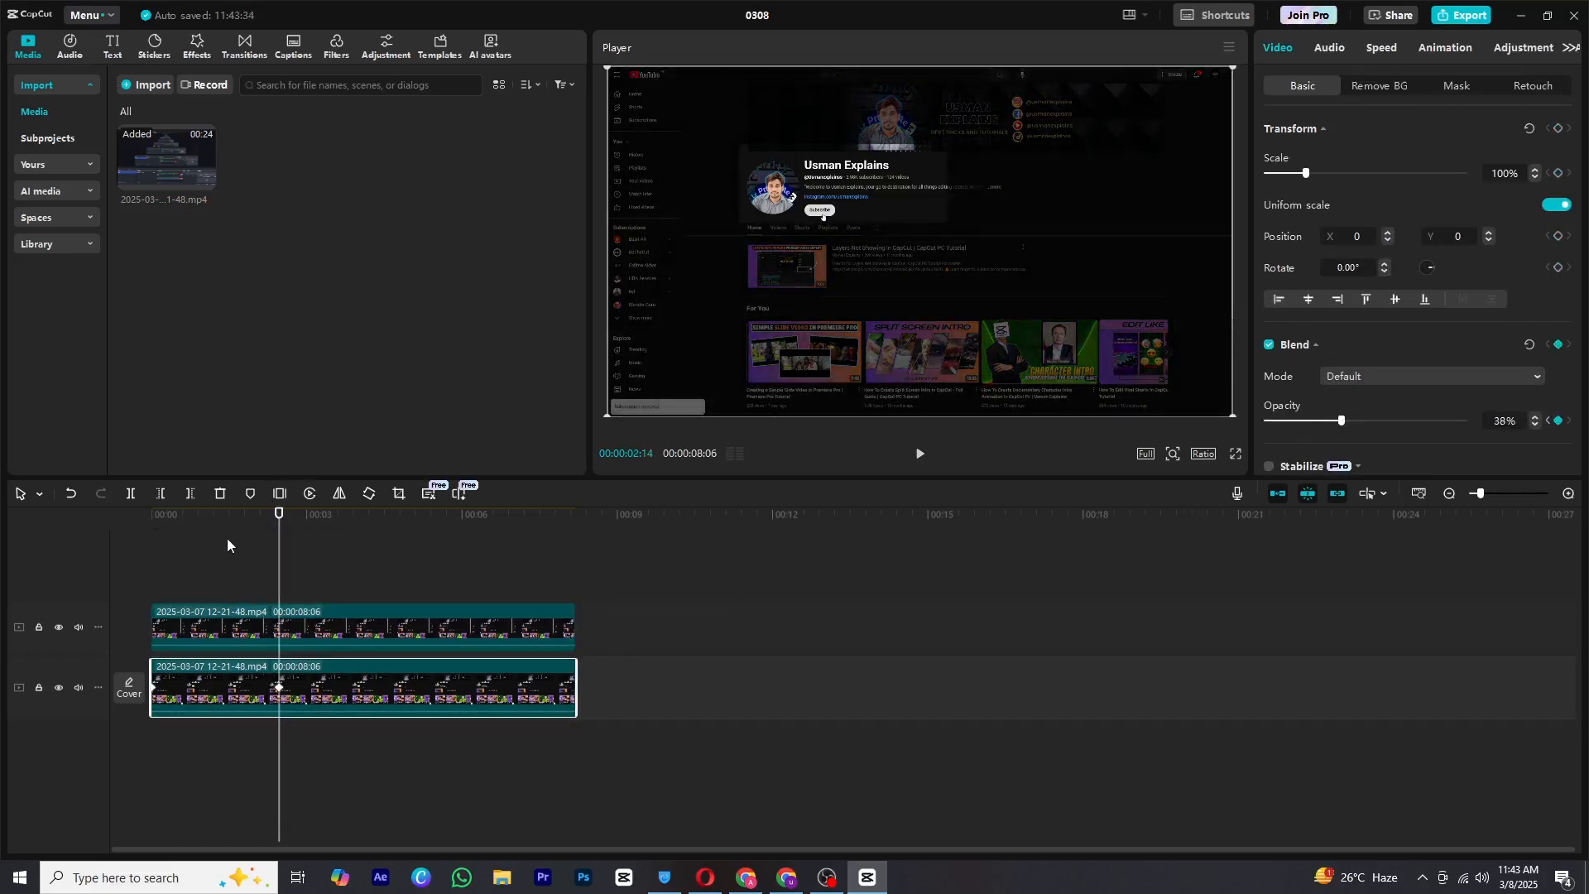
pyautogui.press('space')
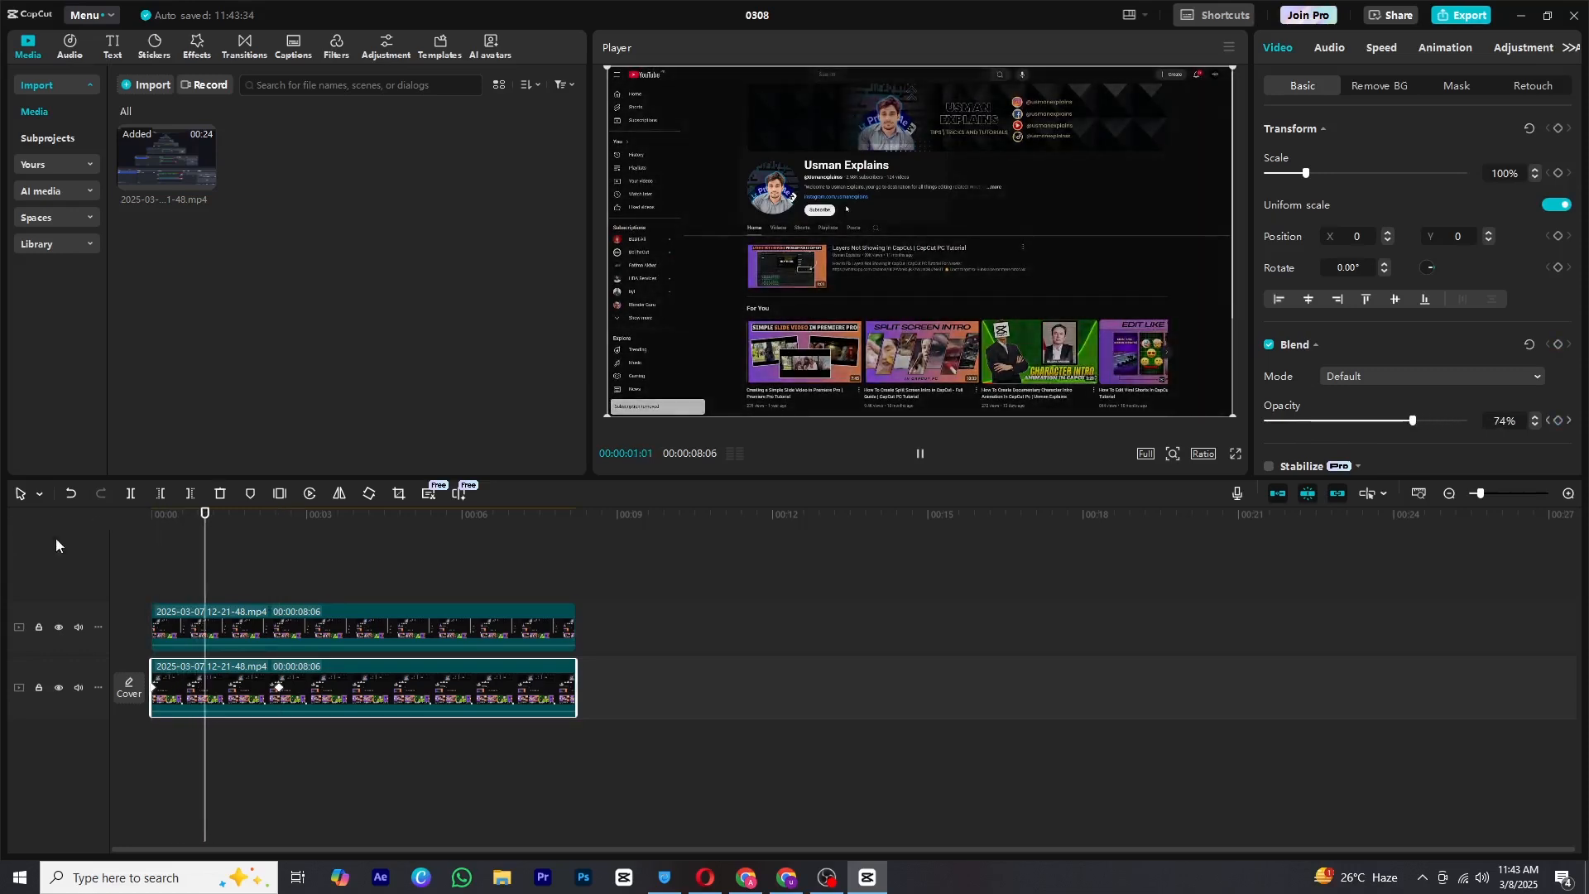
# Step: Place the Chrome logo image above the cut between the two clips and keyframe its scale, ending at 1% at 12:10
pyautogui.moveTo(279, 250); pyautogui.dragTo(486, 630)
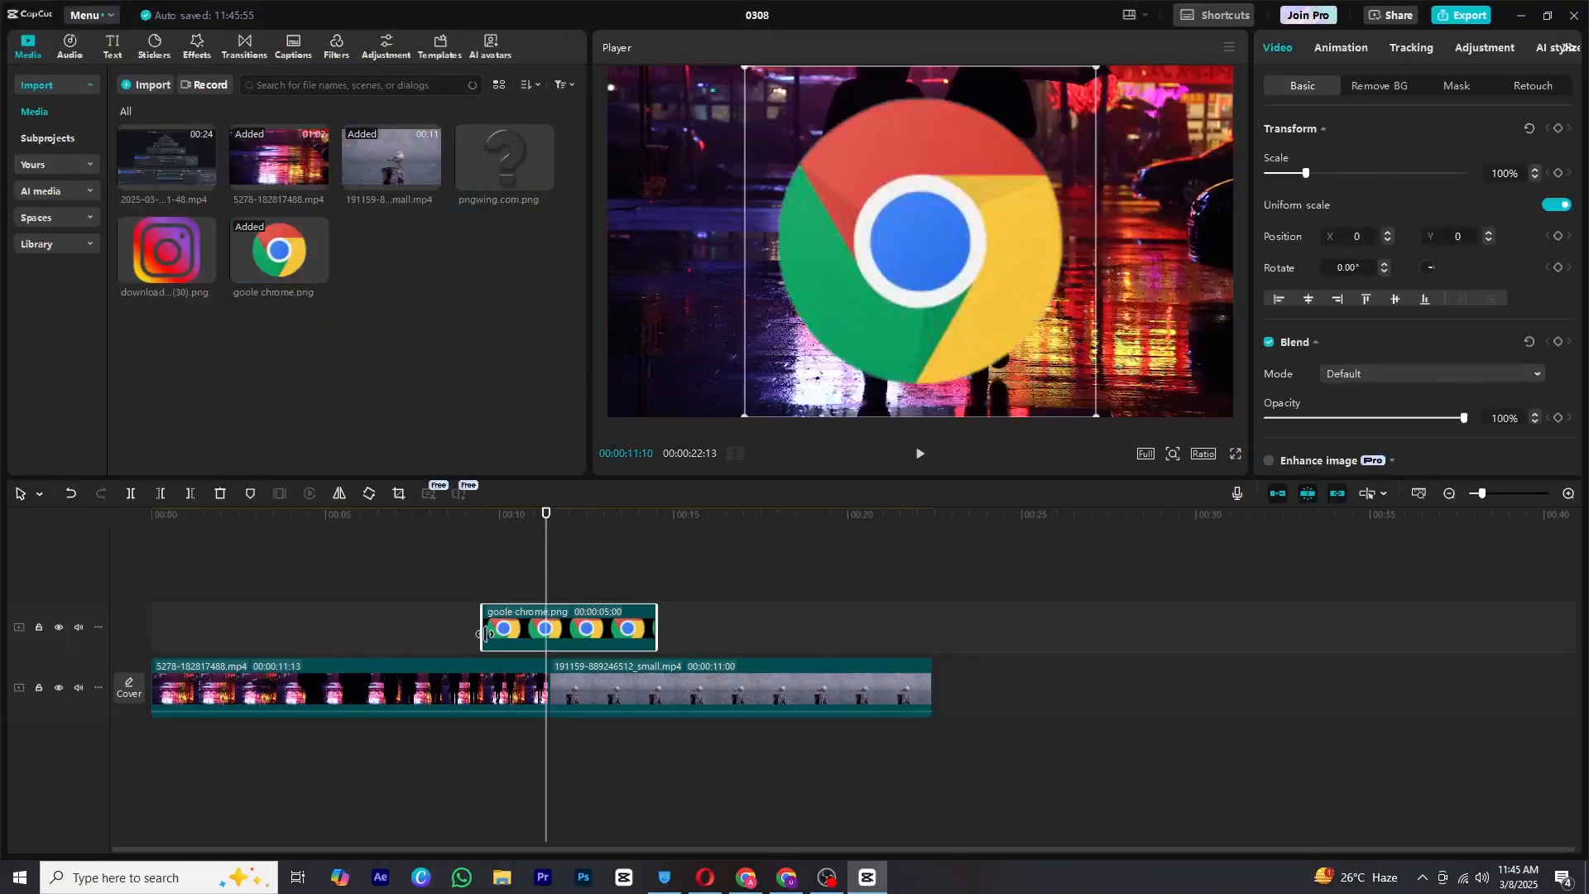
pyautogui.click(474, 519)
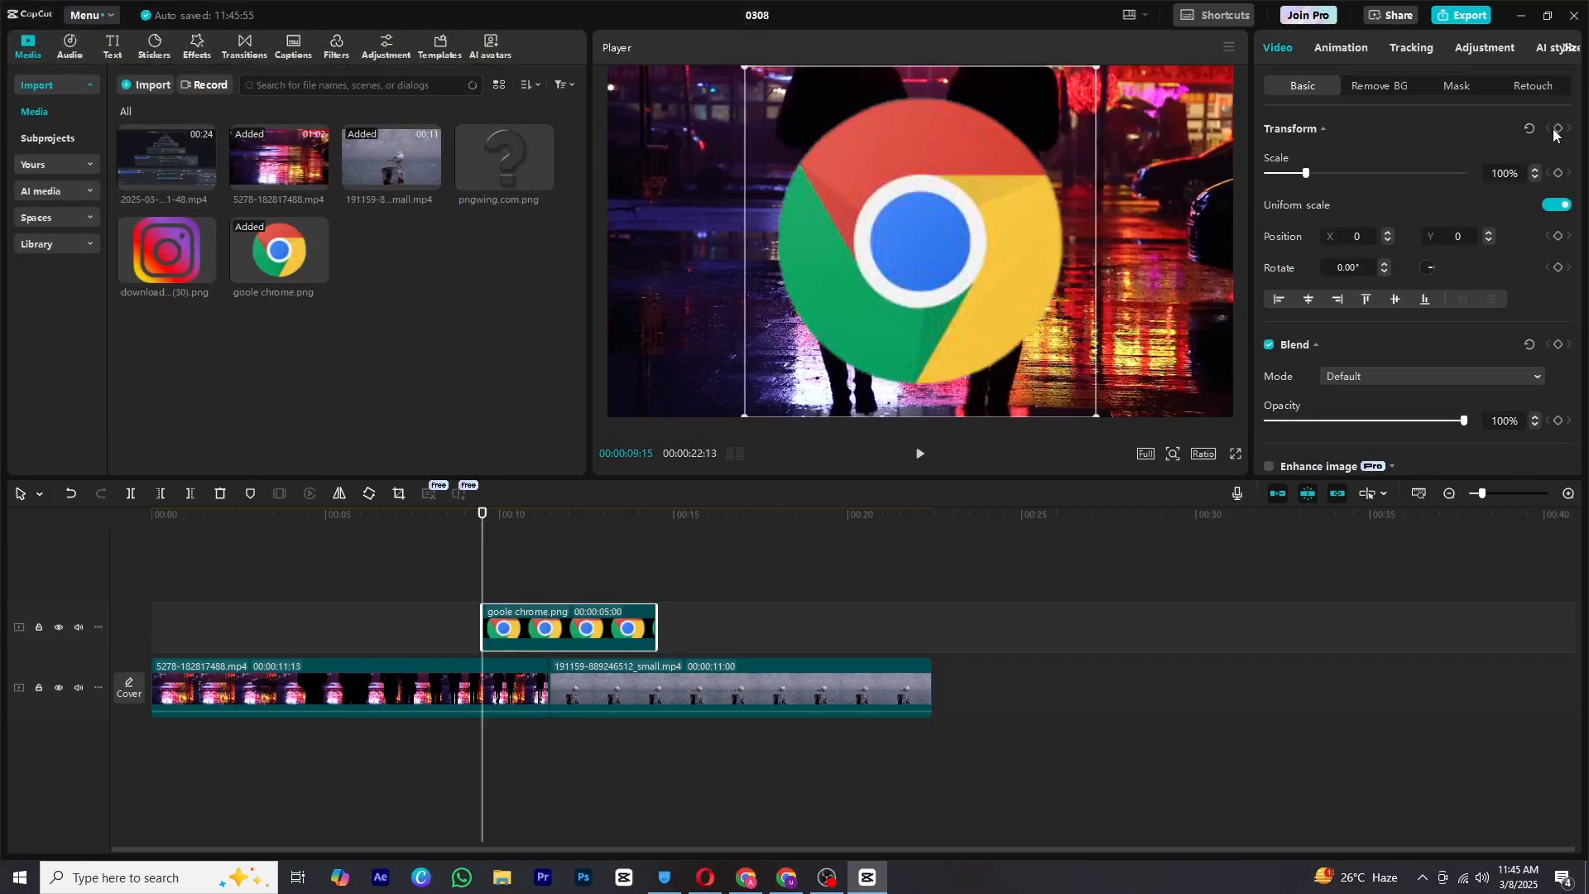
pyautogui.press('space')
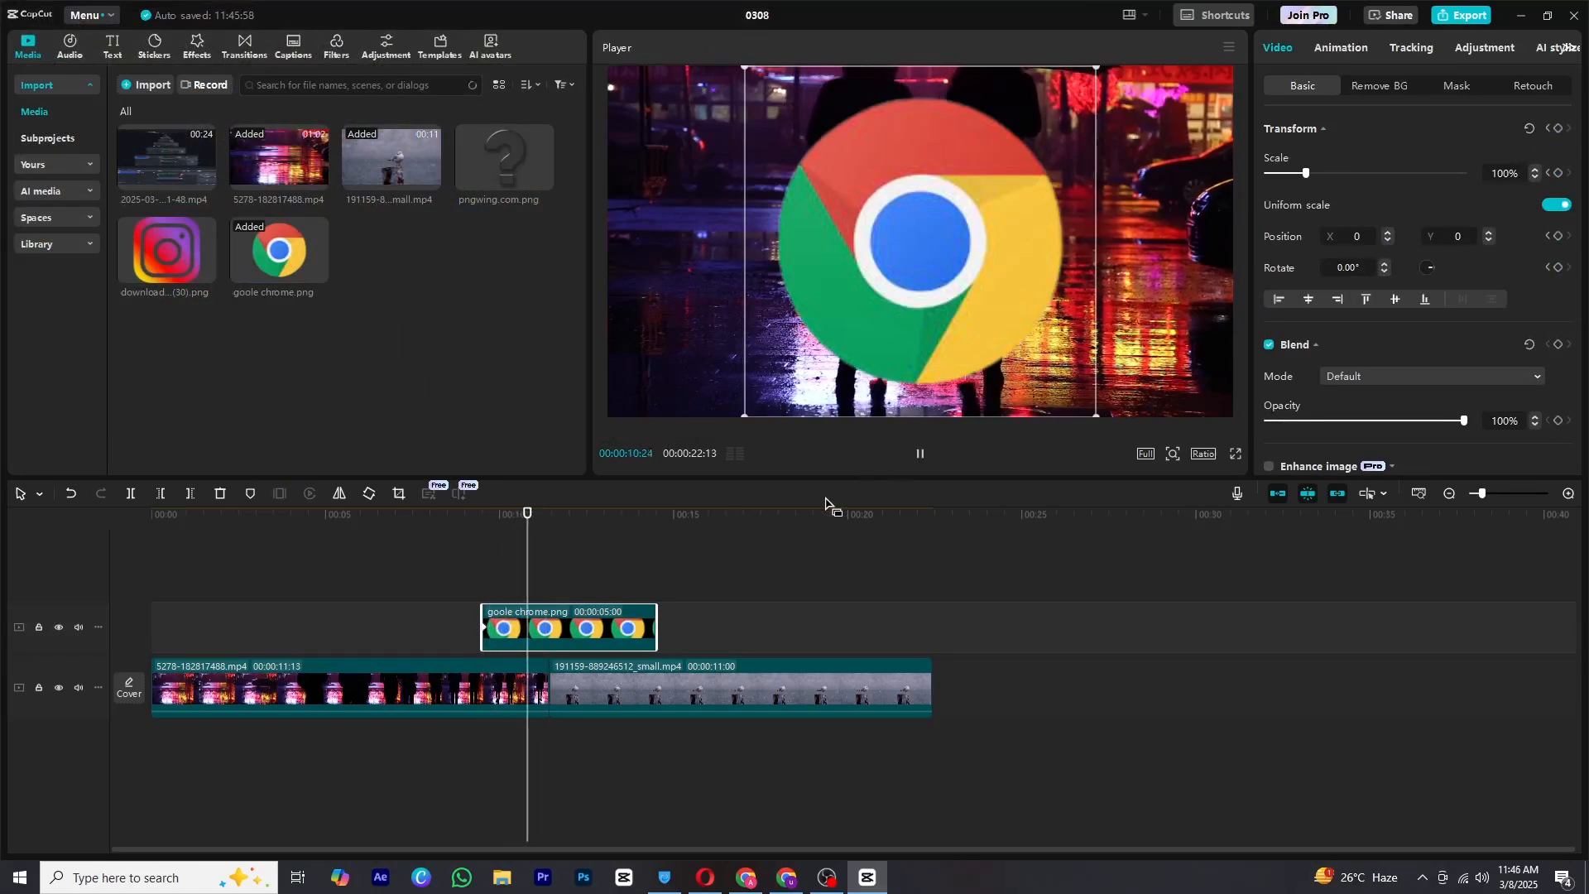
pyautogui.press('space')
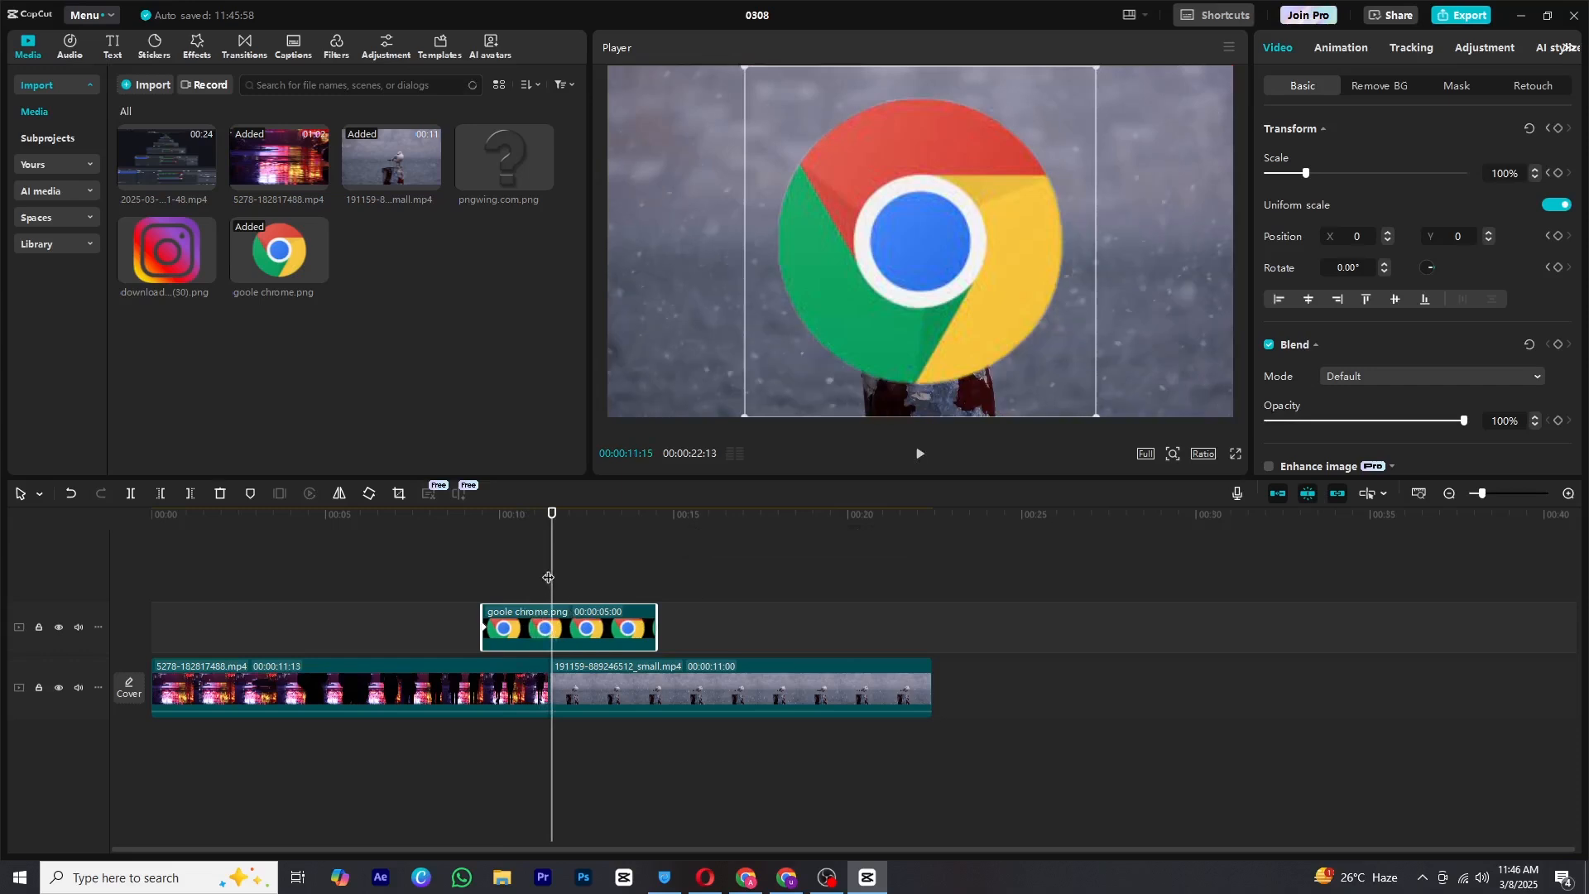
pyautogui.moveTo(1306, 172); pyautogui.dragTo(1213, 190)
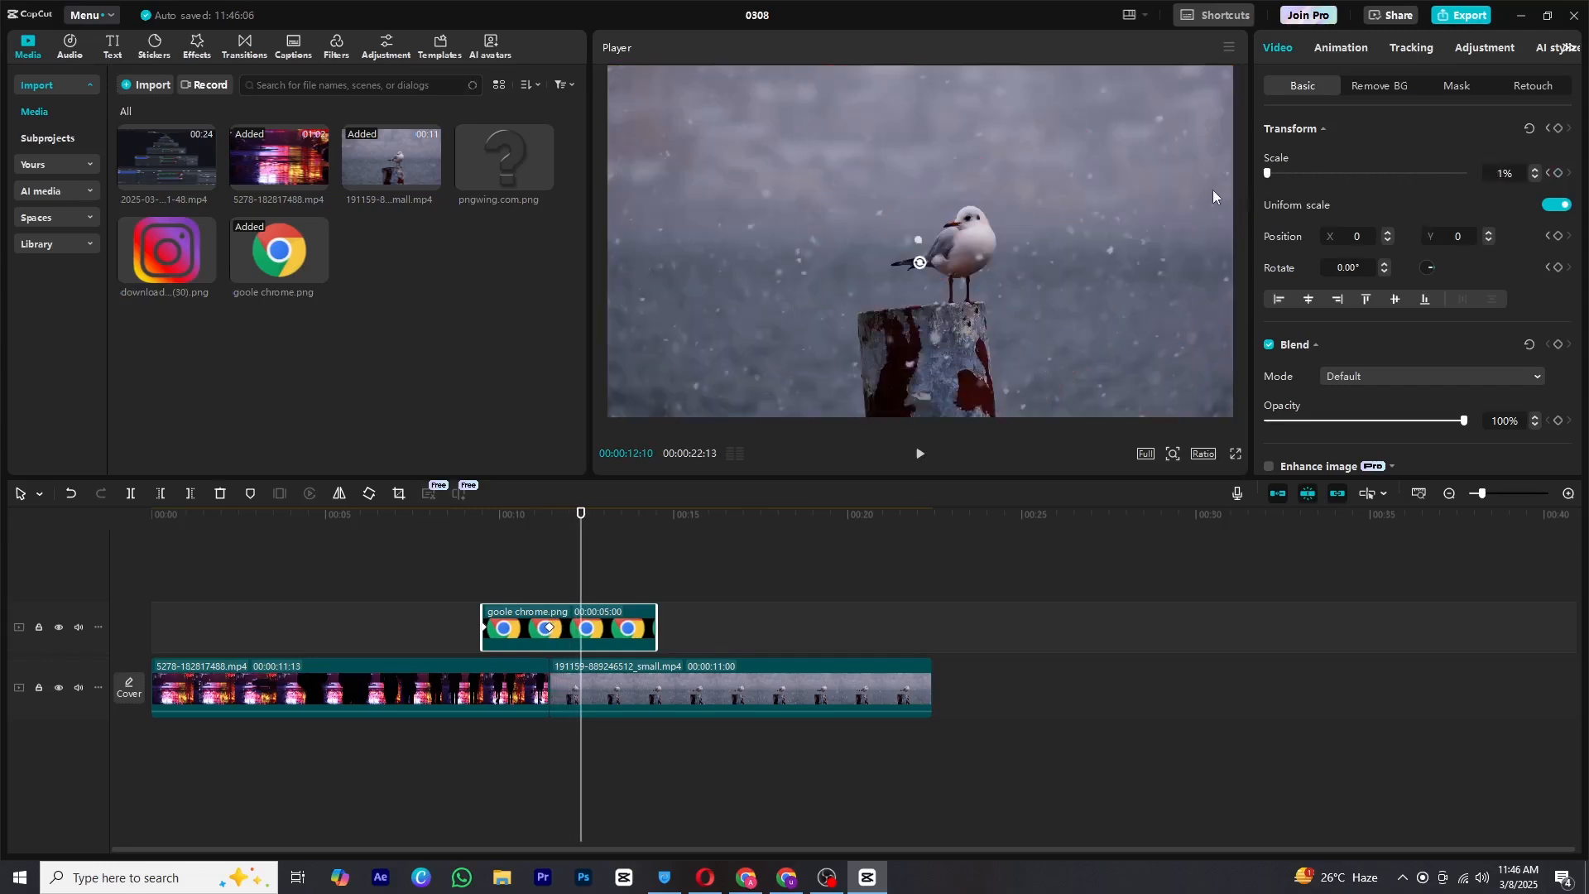
# Step: Play back the logo zoom and shift its middle and last scale keyframes earlier, to about 10.9 and 12 seconds
pyautogui.click(478, 523)
pyautogui.press('space')
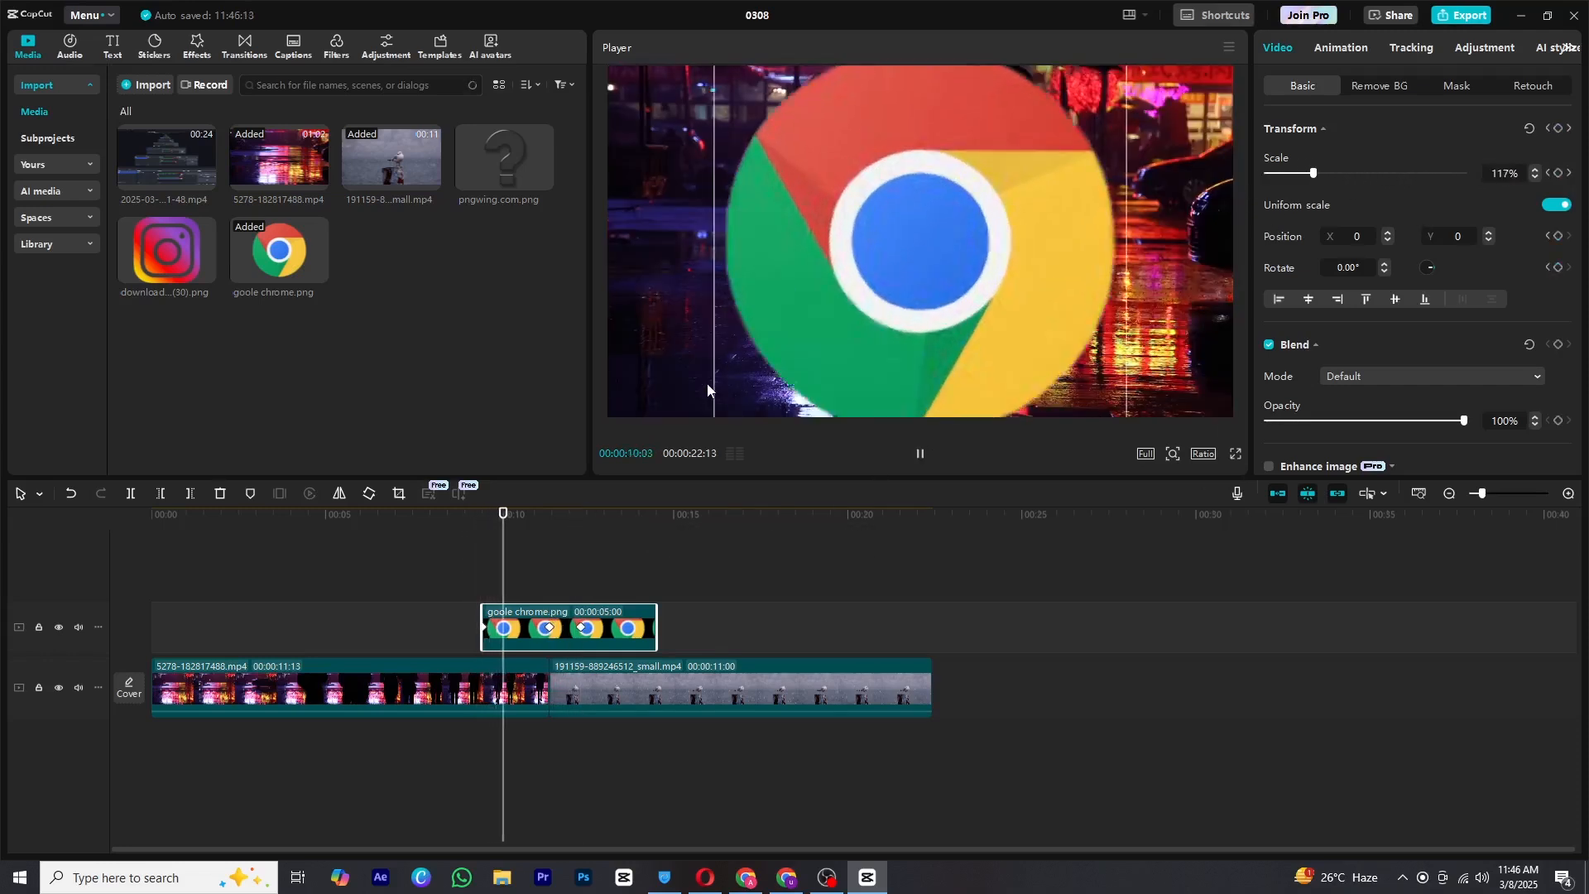
pyautogui.press('space')
pyautogui.click(549, 627)
pyautogui.click(466, 523)
pyautogui.press('space')
pyautogui.moveTo(550, 627)
pyautogui.mouseDown()
pyautogui.moveTo(530, 627)
pyautogui.moveTo(570, 627)
pyautogui.mouseUp()
pyautogui.press('space')
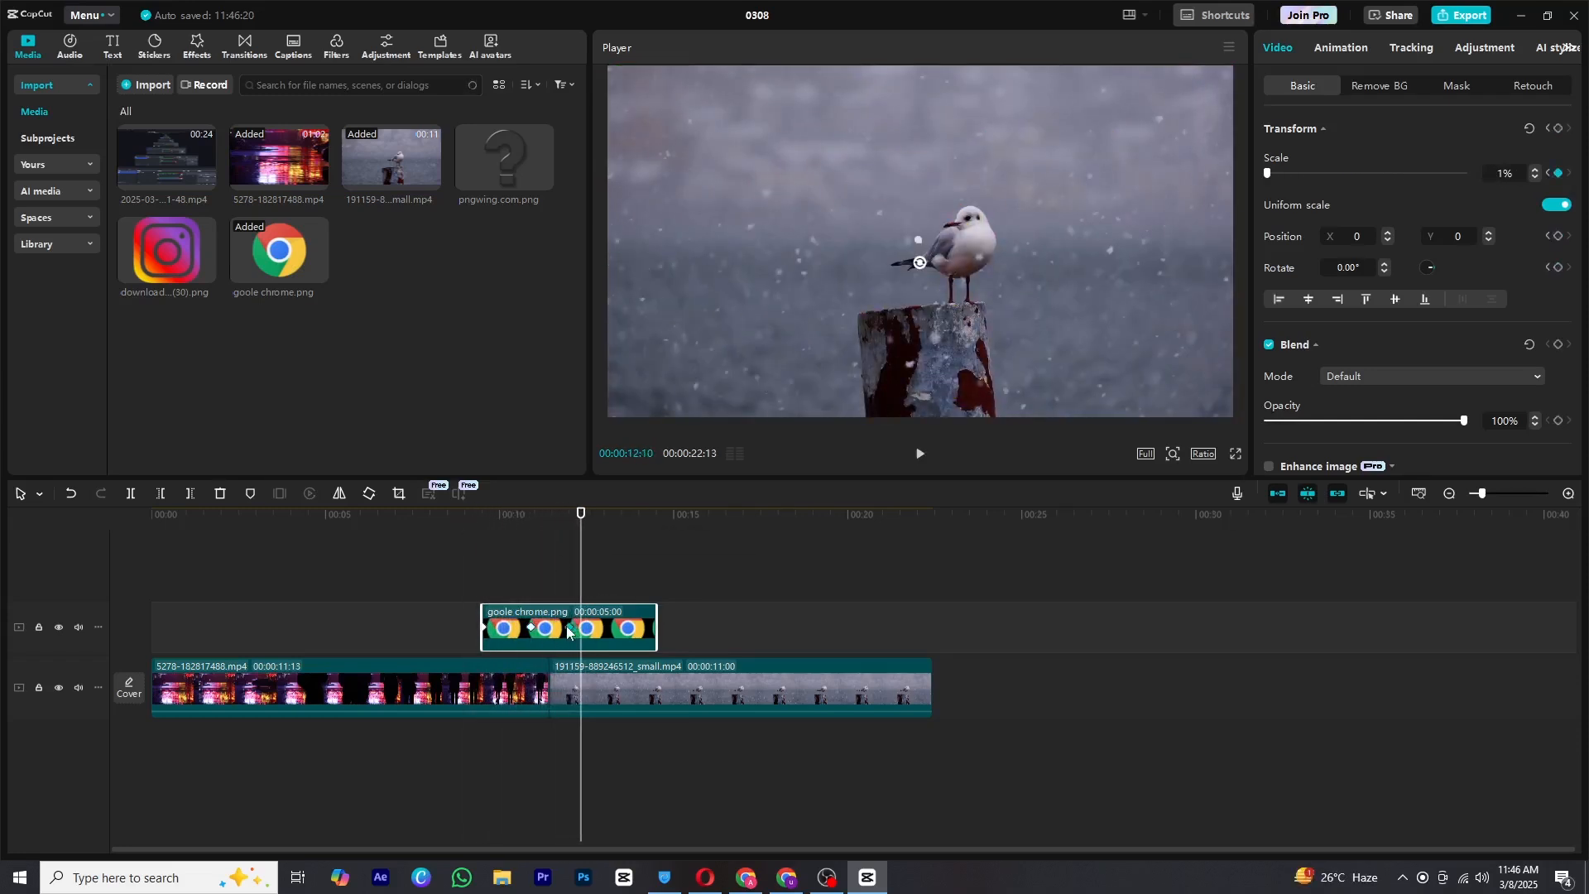
# Step: Move the logo's middle and last keyframes earlier again, to about 10.5 and 11.4 seconds, and play back the transition
pyautogui.moveTo(582, 517); pyautogui.dragTo(471, 523)
pyautogui.press('space')
pyautogui.press('space')
pyautogui.moveTo(582, 518); pyautogui.dragTo(495, 521)
pyautogui.press('space')
pyautogui.click(463, 523)
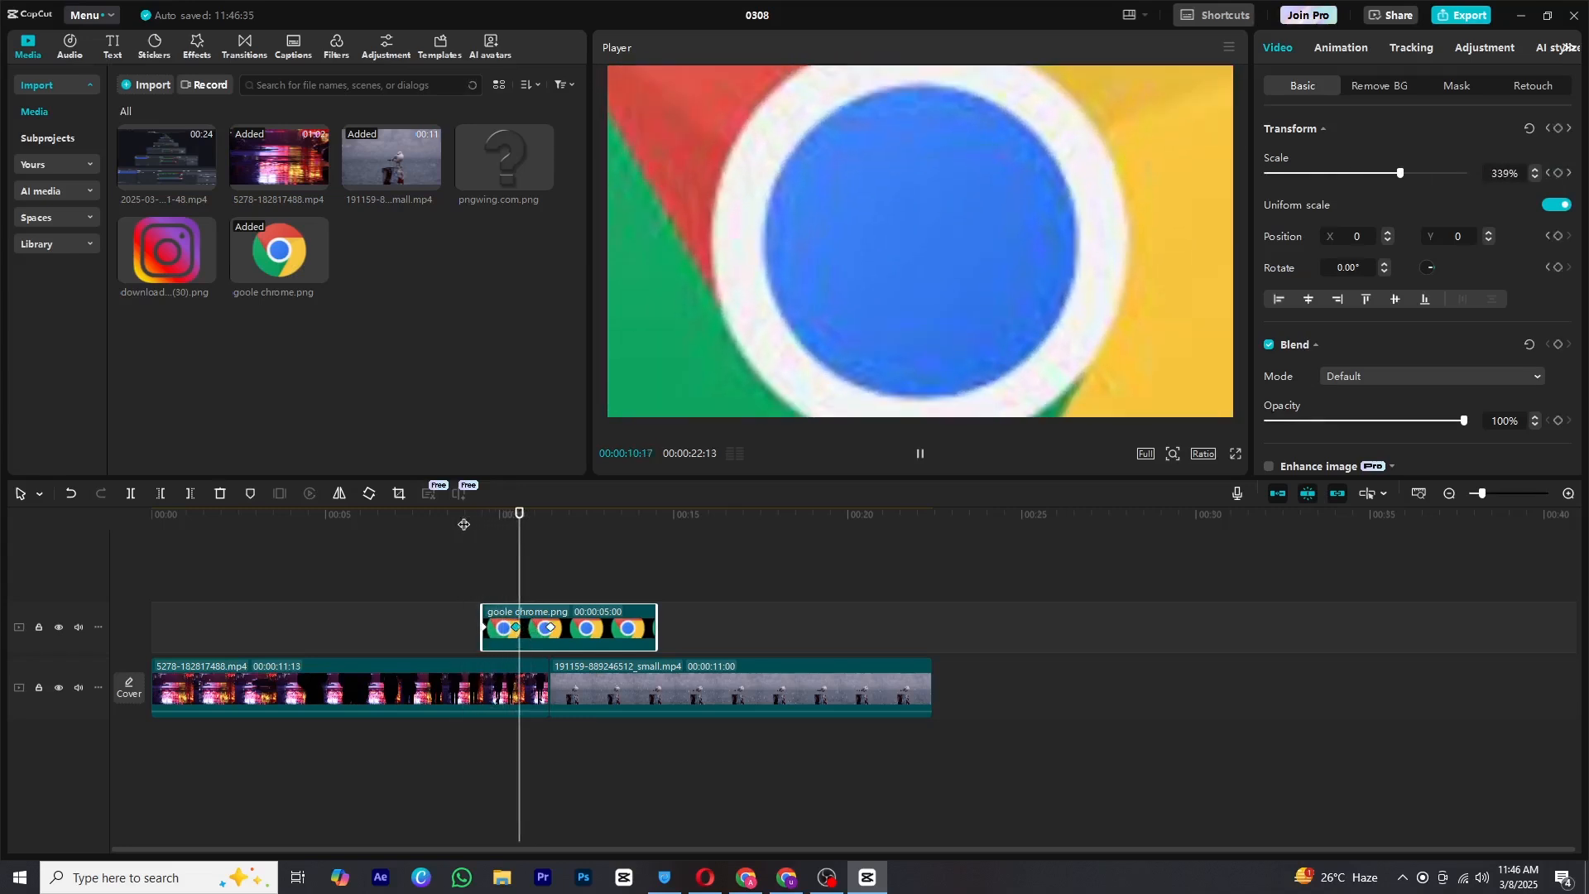
# Step: Turn the animated Chrome logo into a compound clip and save it as a preset
pyautogui.click(523, 560)
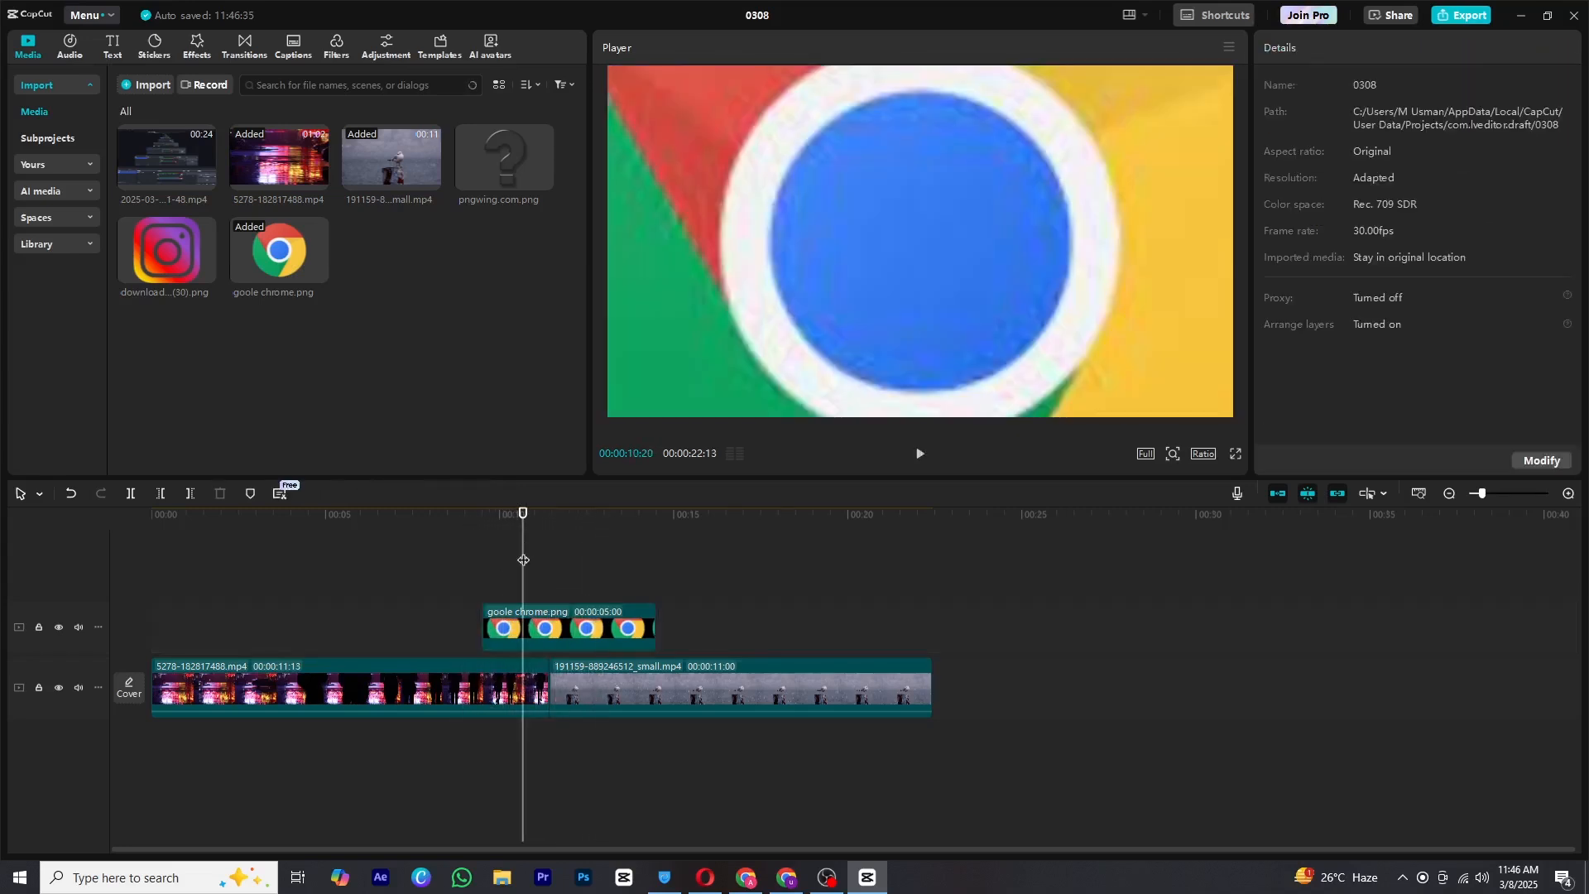
pyautogui.click(489, 534)
pyautogui.rightClick(508, 612)
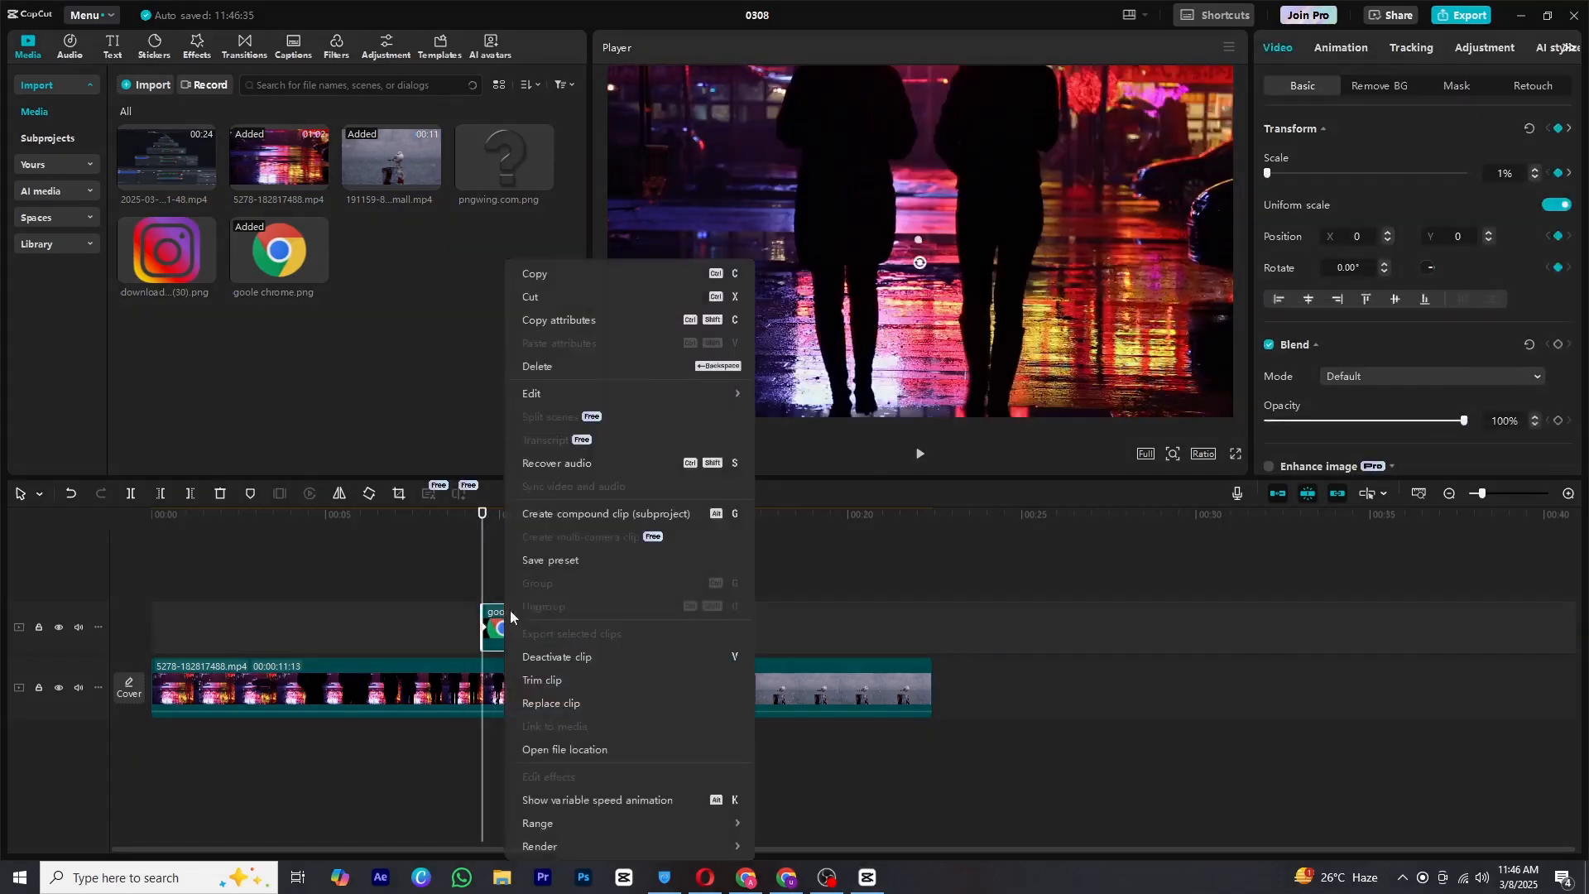
pyautogui.click(567, 511)
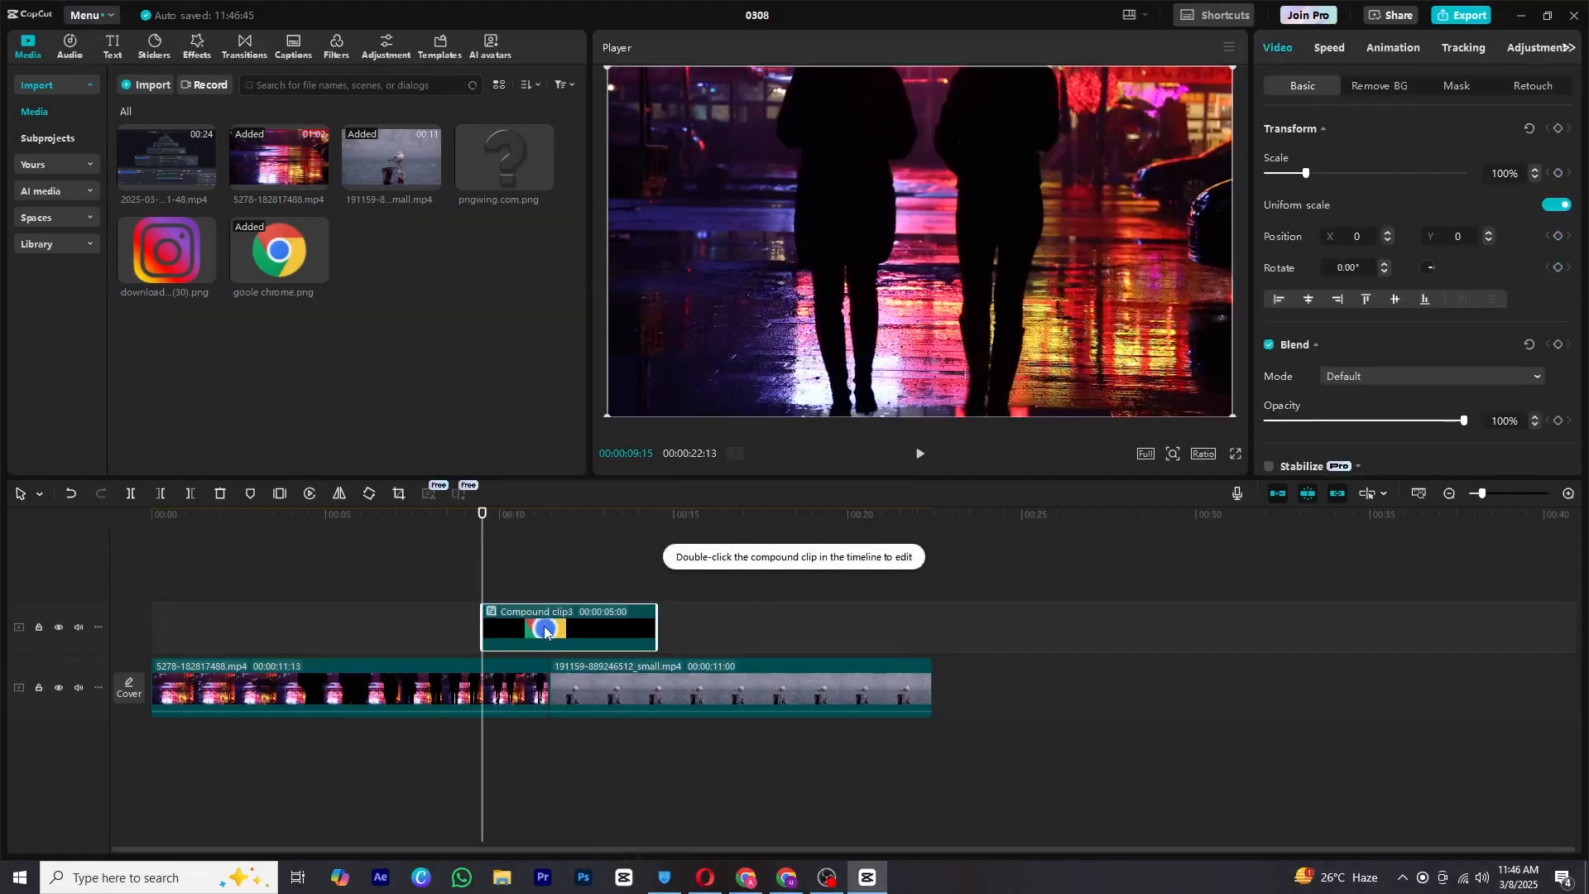
pyautogui.rightClick(548, 626)
pyautogui.click(589, 559)
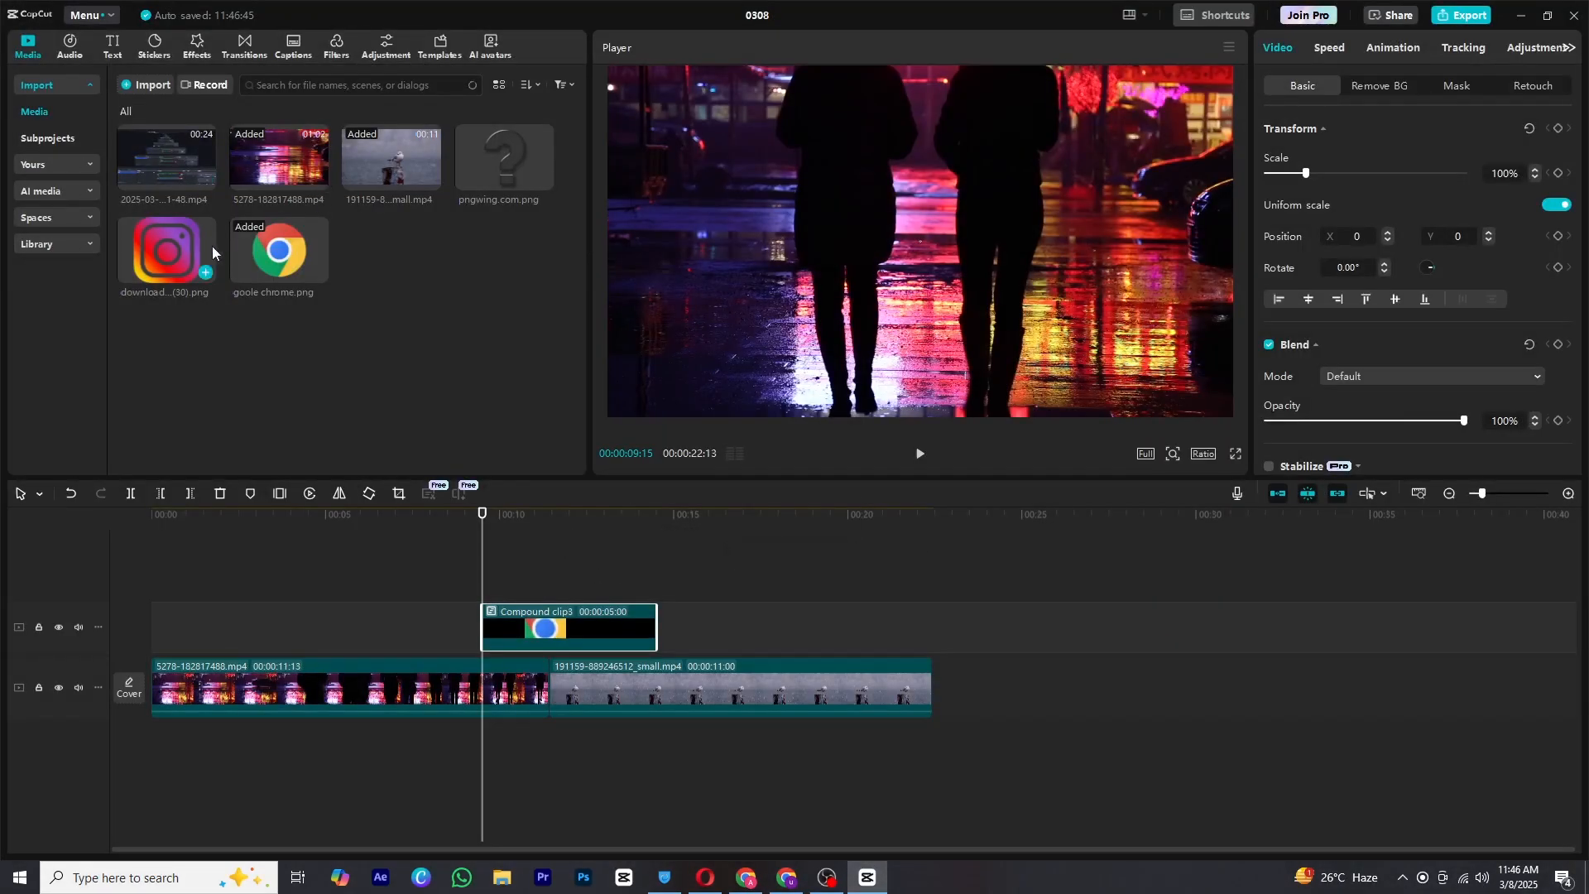
# Step: Add the street and seagull clips again as a second pair and place the Compound clip3 subproject above their cut
pyautogui.moveTo(314, 178); pyautogui.dragTo(1045, 655)
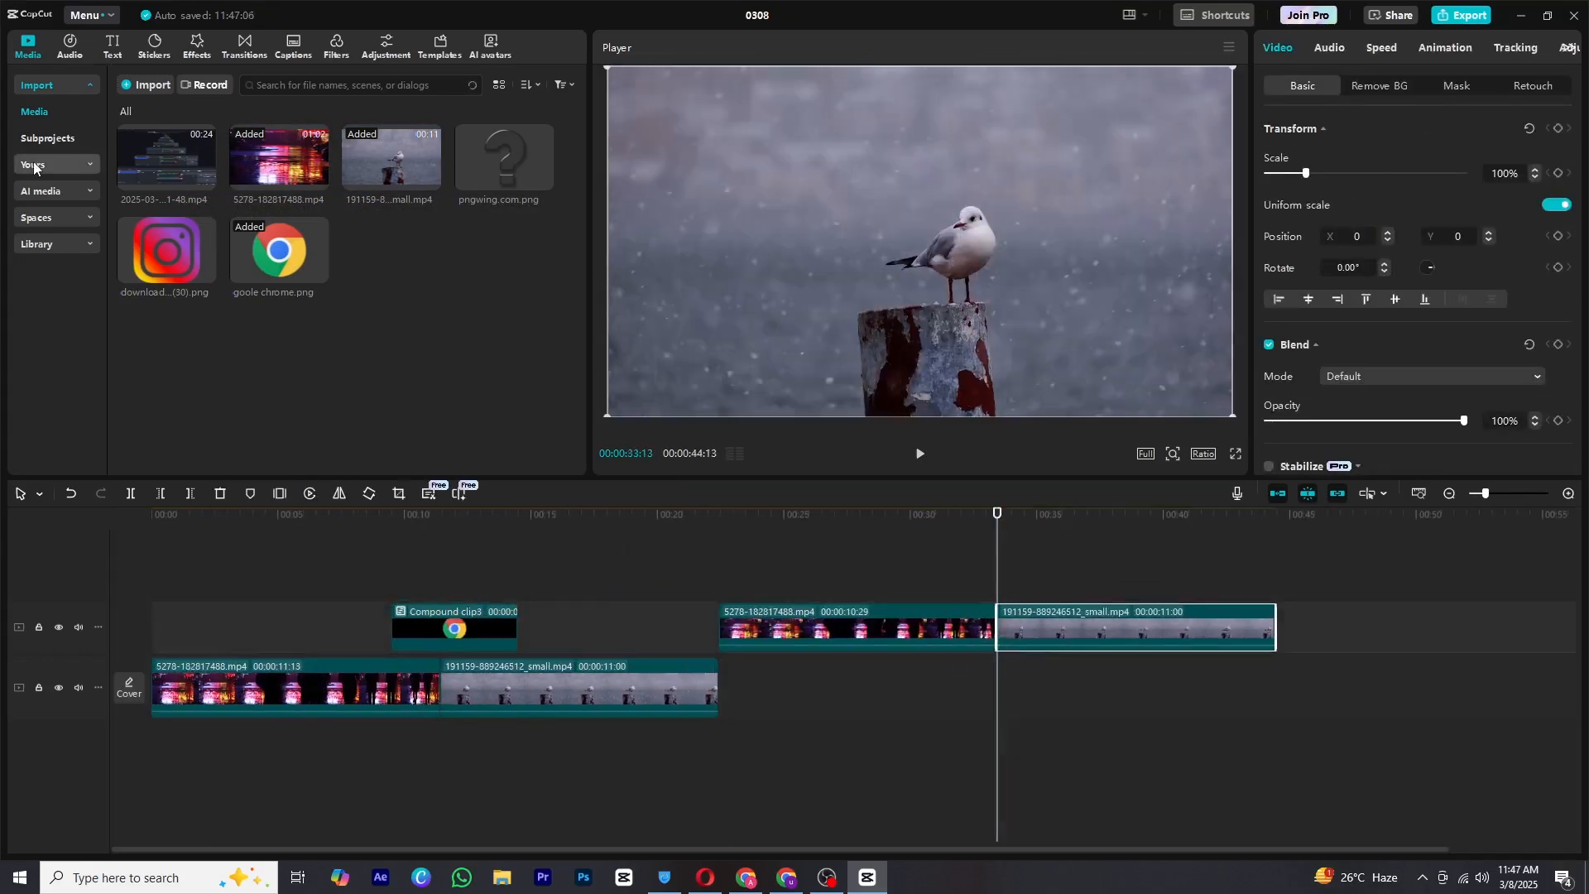
pyautogui.click(60, 140)
pyautogui.click(36, 85)
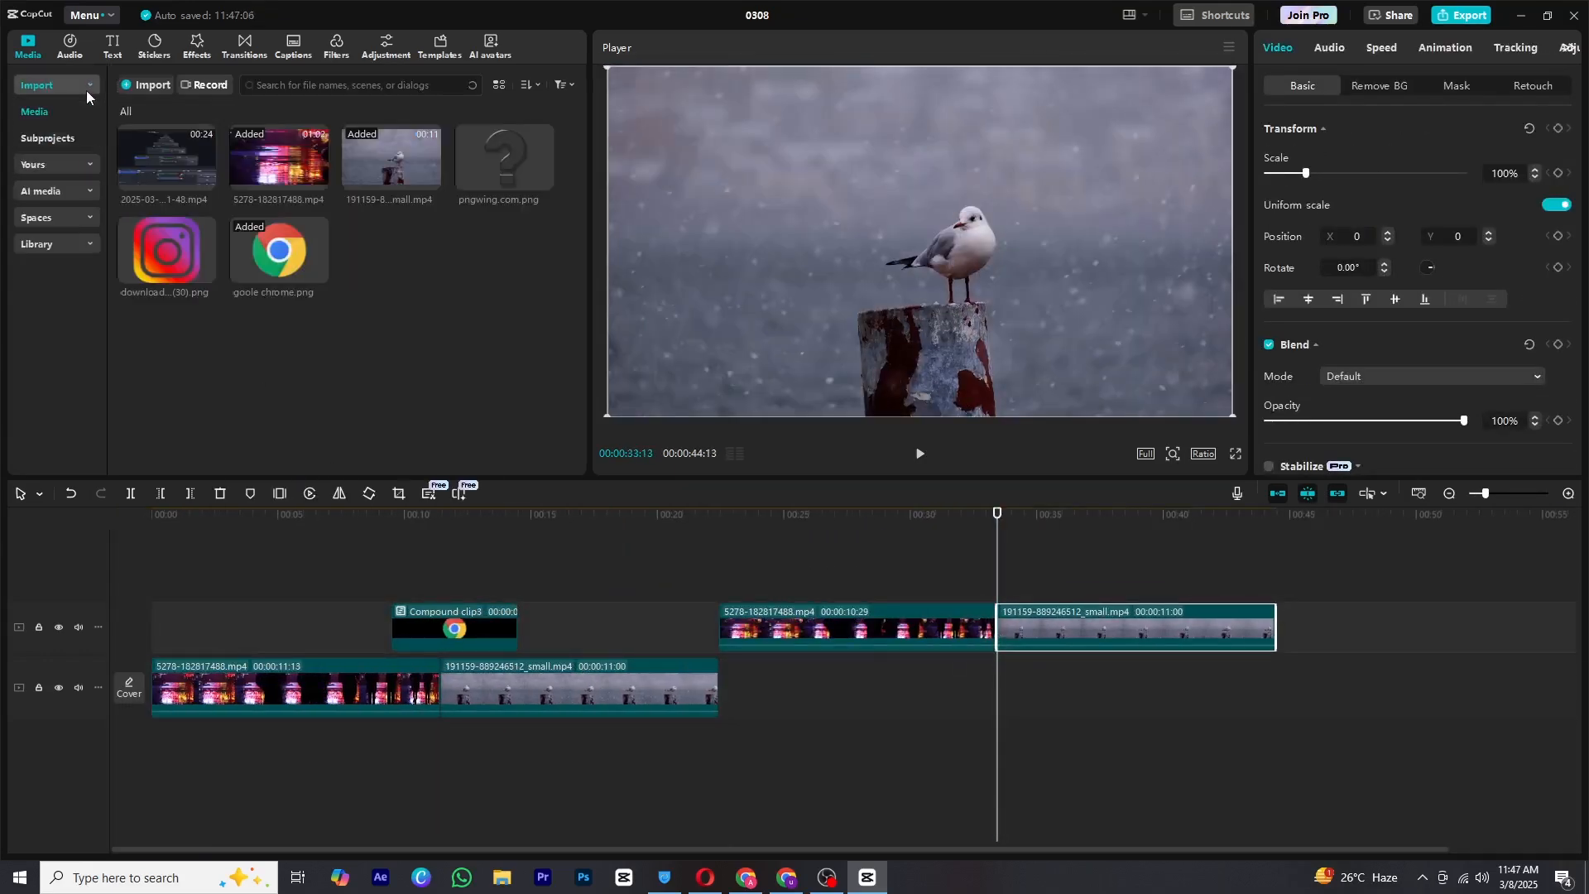
pyautogui.click(47, 138)
pyautogui.click(350, 173)
pyautogui.moveTo(350, 174); pyautogui.dragTo(978, 594)
pyautogui.doubleClick(978, 594)
# Step: Shift the reused compound clip slightly later over the second pair's cut and play back the transition
pyautogui.click(757, 493)
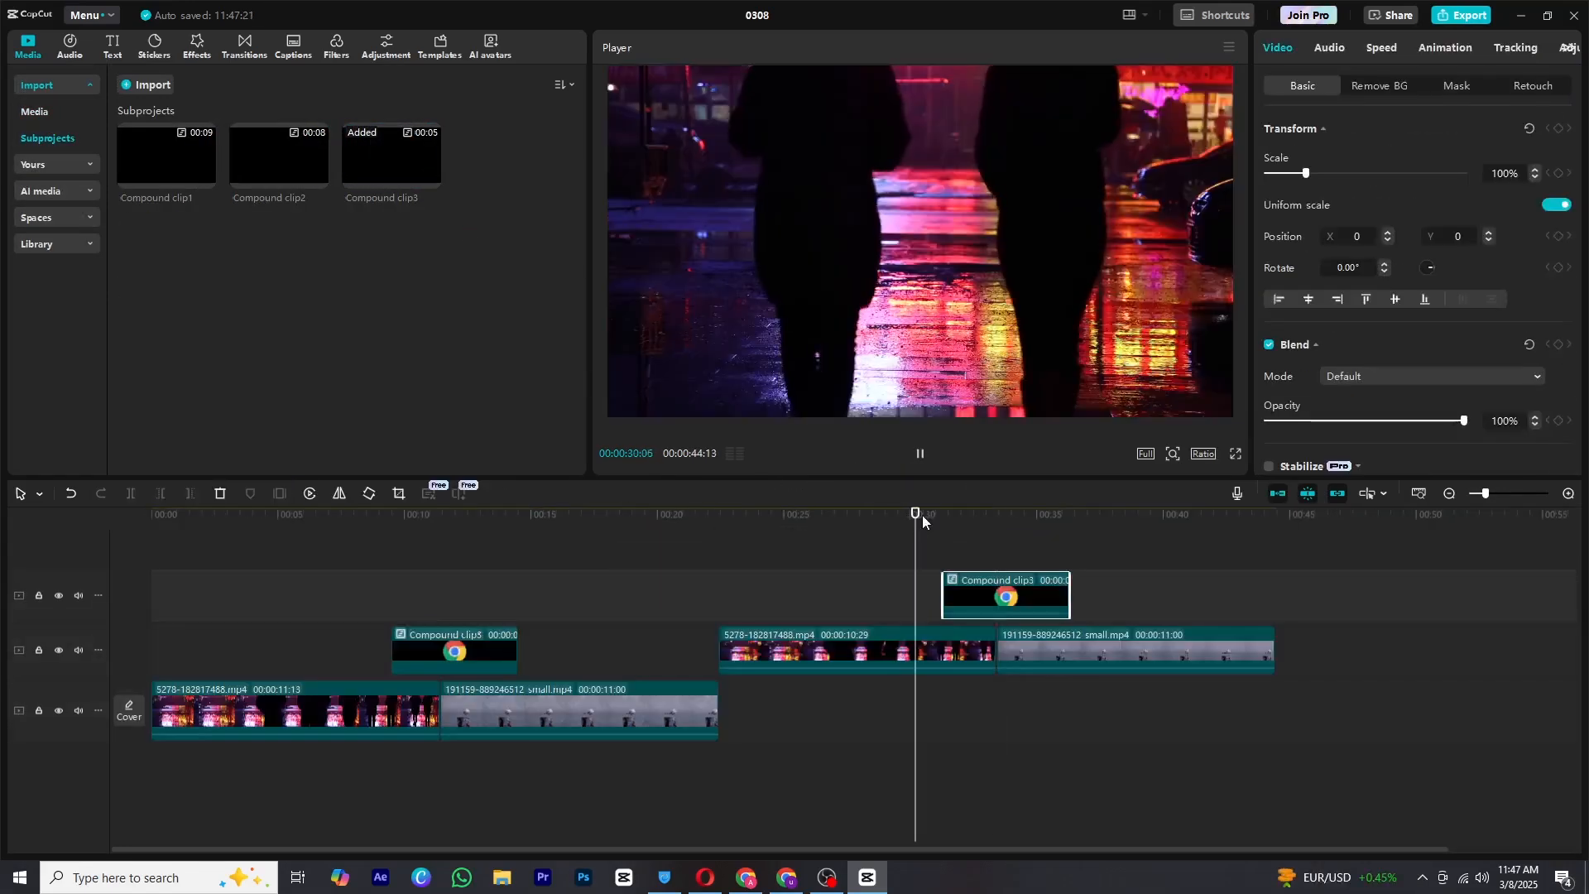
pyautogui.click(997, 528)
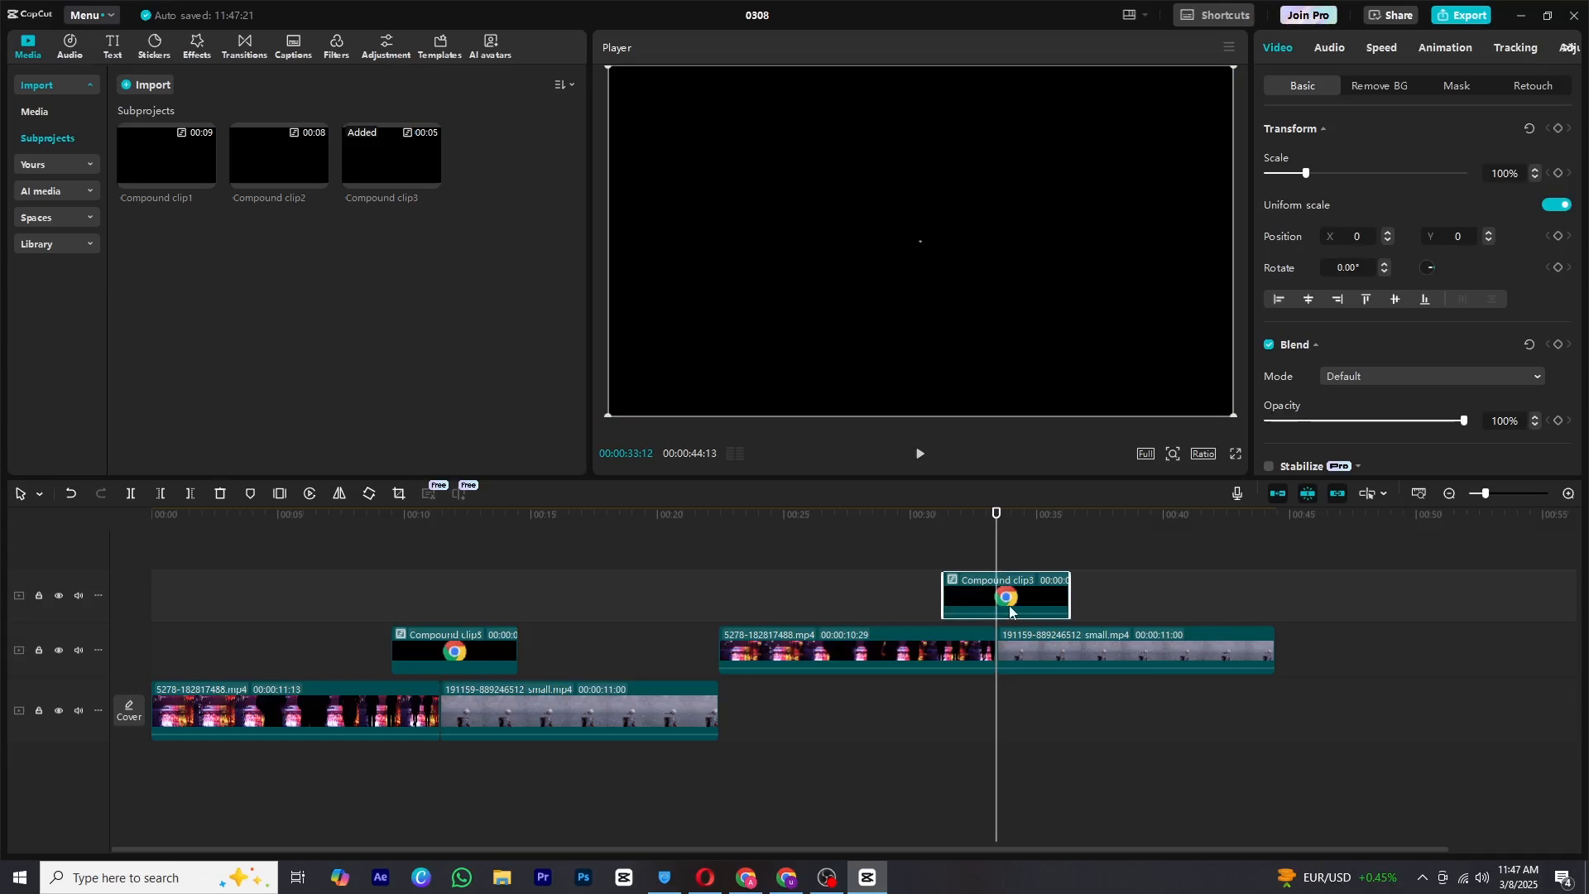
pyautogui.moveTo(1003, 584); pyautogui.dragTo(1016, 584)
pyautogui.click(954, 520)
pyautogui.press('space')
pyautogui.press('space')
pyautogui.scroll(-1, 928, 566)
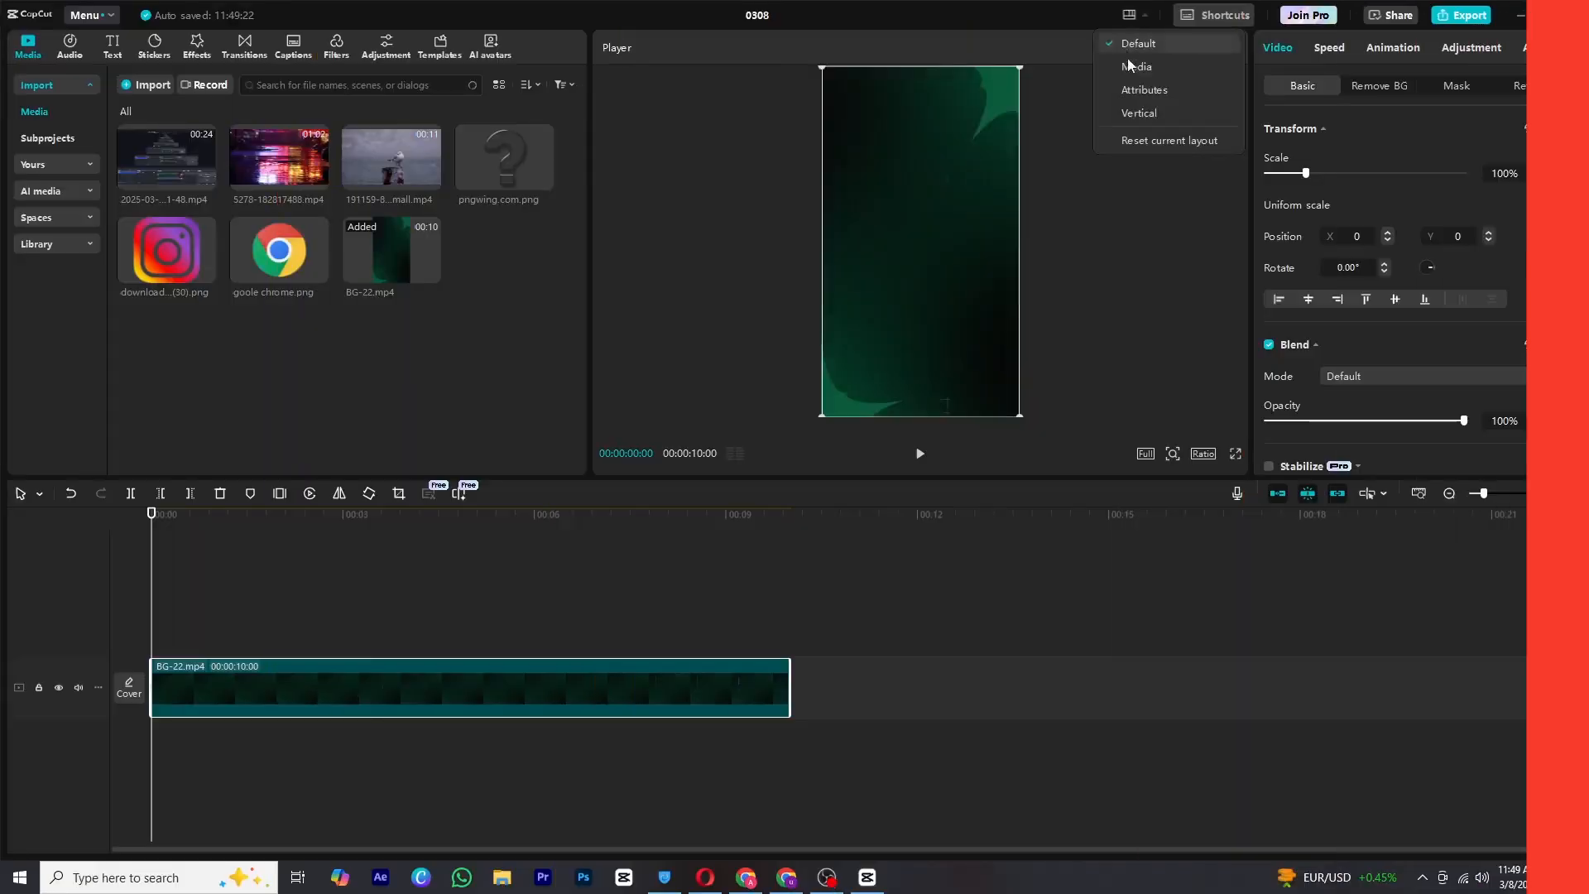
# Step: Switch to the Vertical layout and add the question mark, Instagram and Chrome images on a track above BG-22.mp4
pyautogui.click(1142, 116)
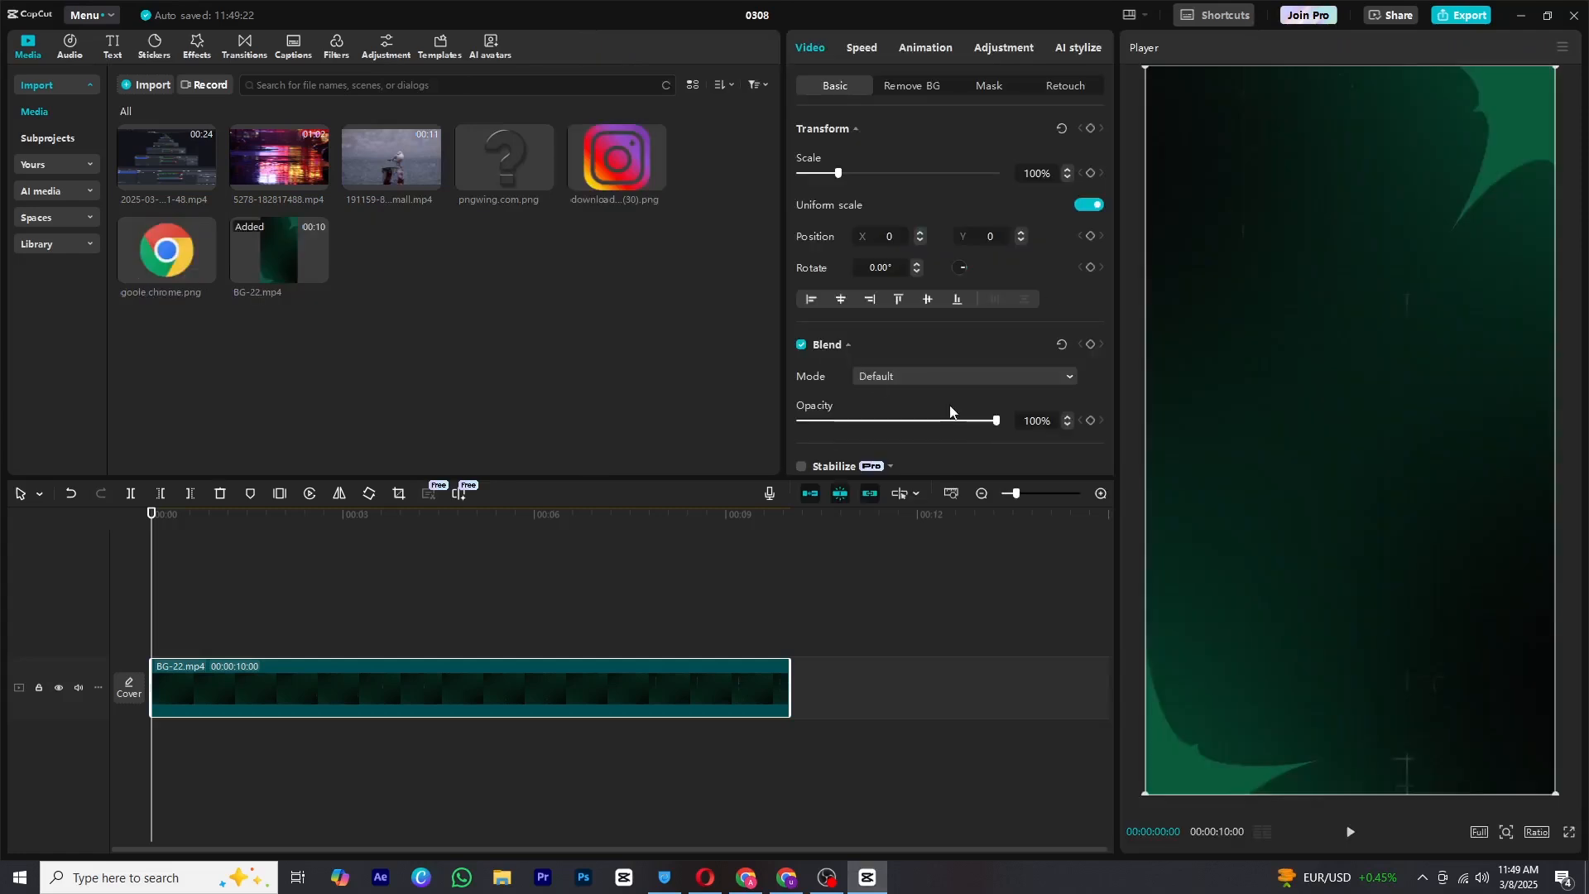
pyautogui.keyDown('ctrl'); pyautogui.click(178, 263); pyautogui.keyUp('ctrl')
pyautogui.keyDown('ctrl'); pyautogui.click(583, 151); pyautogui.keyUp('ctrl')
pyautogui.keyDown('ctrl'); pyautogui.click(543, 152); pyautogui.keyUp('ctrl')
pyautogui.moveTo(543, 153); pyautogui.dragTo(162, 606)
pyautogui.click(306, 613)
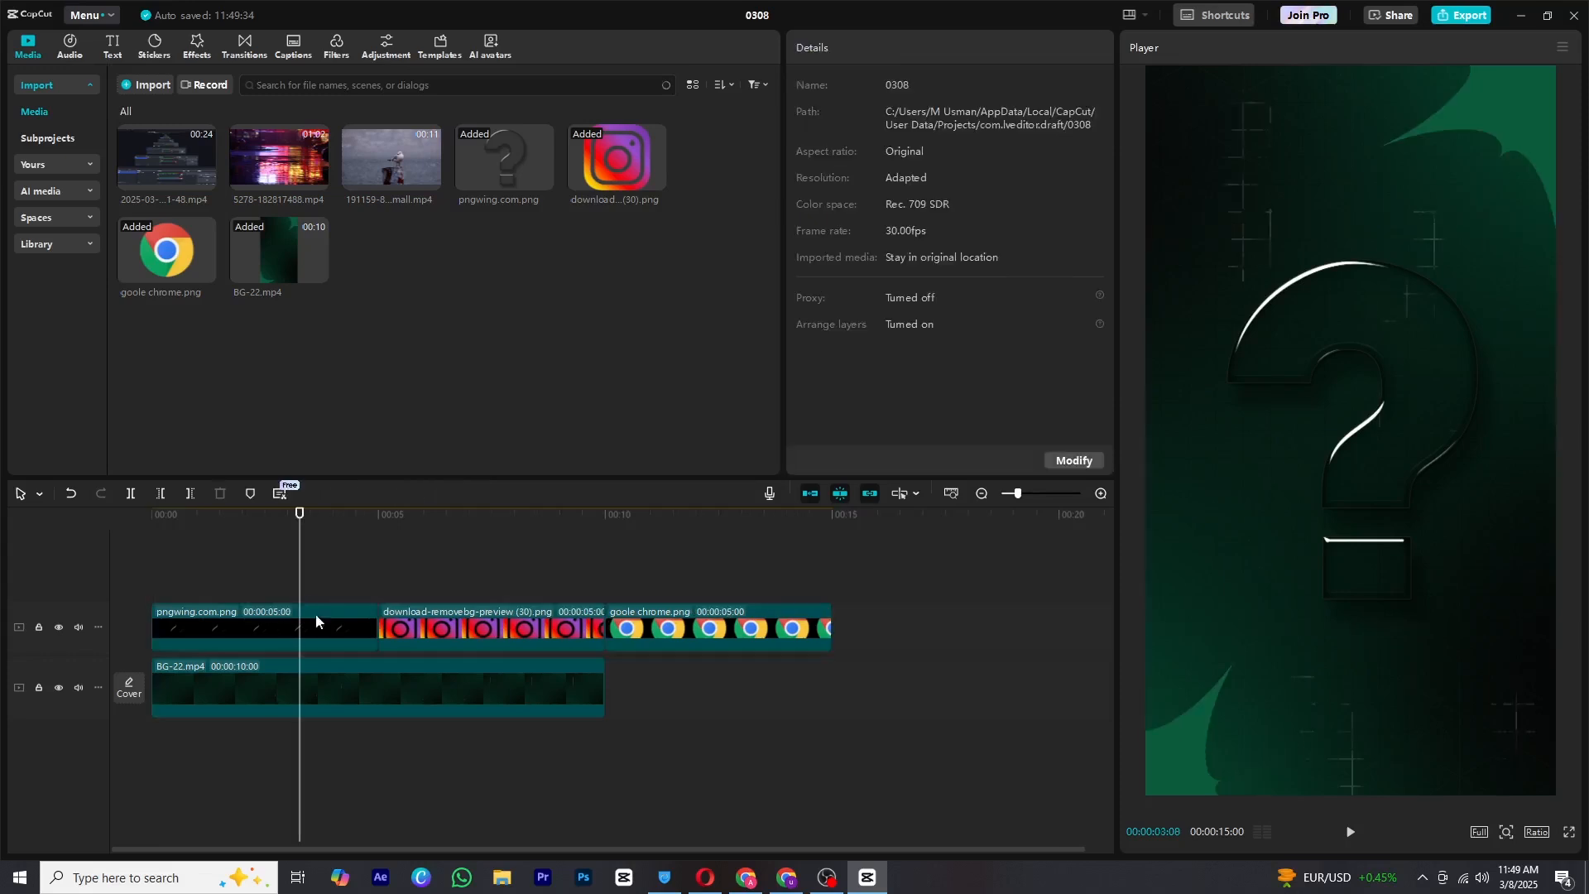
# Step: Shorten the three images to sit back to back over about 5 seconds and trim the background clip to 5:01
pyautogui.moveTo(376, 629); pyautogui.dragTo(223, 629)
pyautogui.moveTo(447, 629); pyautogui.dragTo(298, 628)
pyautogui.moveTo(456, 629); pyautogui.dragTo(303, 629)
pyautogui.moveTo(666, 629); pyautogui.dragTo(365, 629)
pyautogui.moveTo(531, 627); pyautogui.dragTo(376, 626)
pyautogui.moveTo(299, 513); pyautogui.dragTo(380, 513)
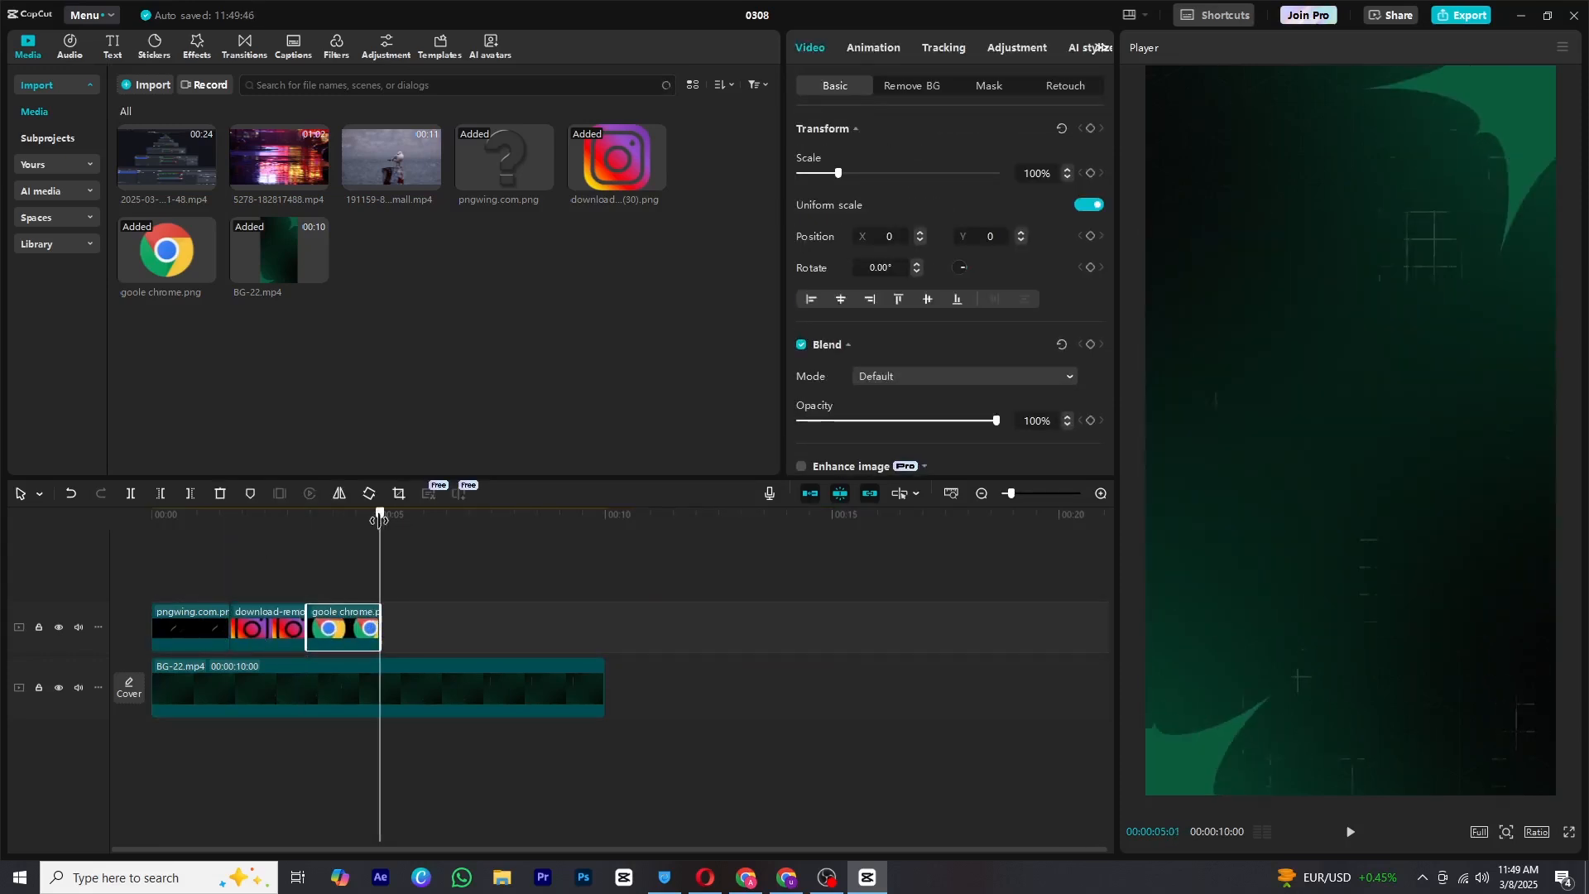
pyautogui.click(190, 493)
pyautogui.click(248, 686)
pyautogui.click(190, 493)
# Step: Scale the question mark image to 52% and move it to the upper part of the frame at Y 1210
pyautogui.click(172, 514)
pyautogui.click(171, 627)
pyautogui.moveTo(1554, 224); pyautogui.dragTo(1459, 322)
pyautogui.moveTo(1354, 426); pyautogui.dragTo(1354, 198)
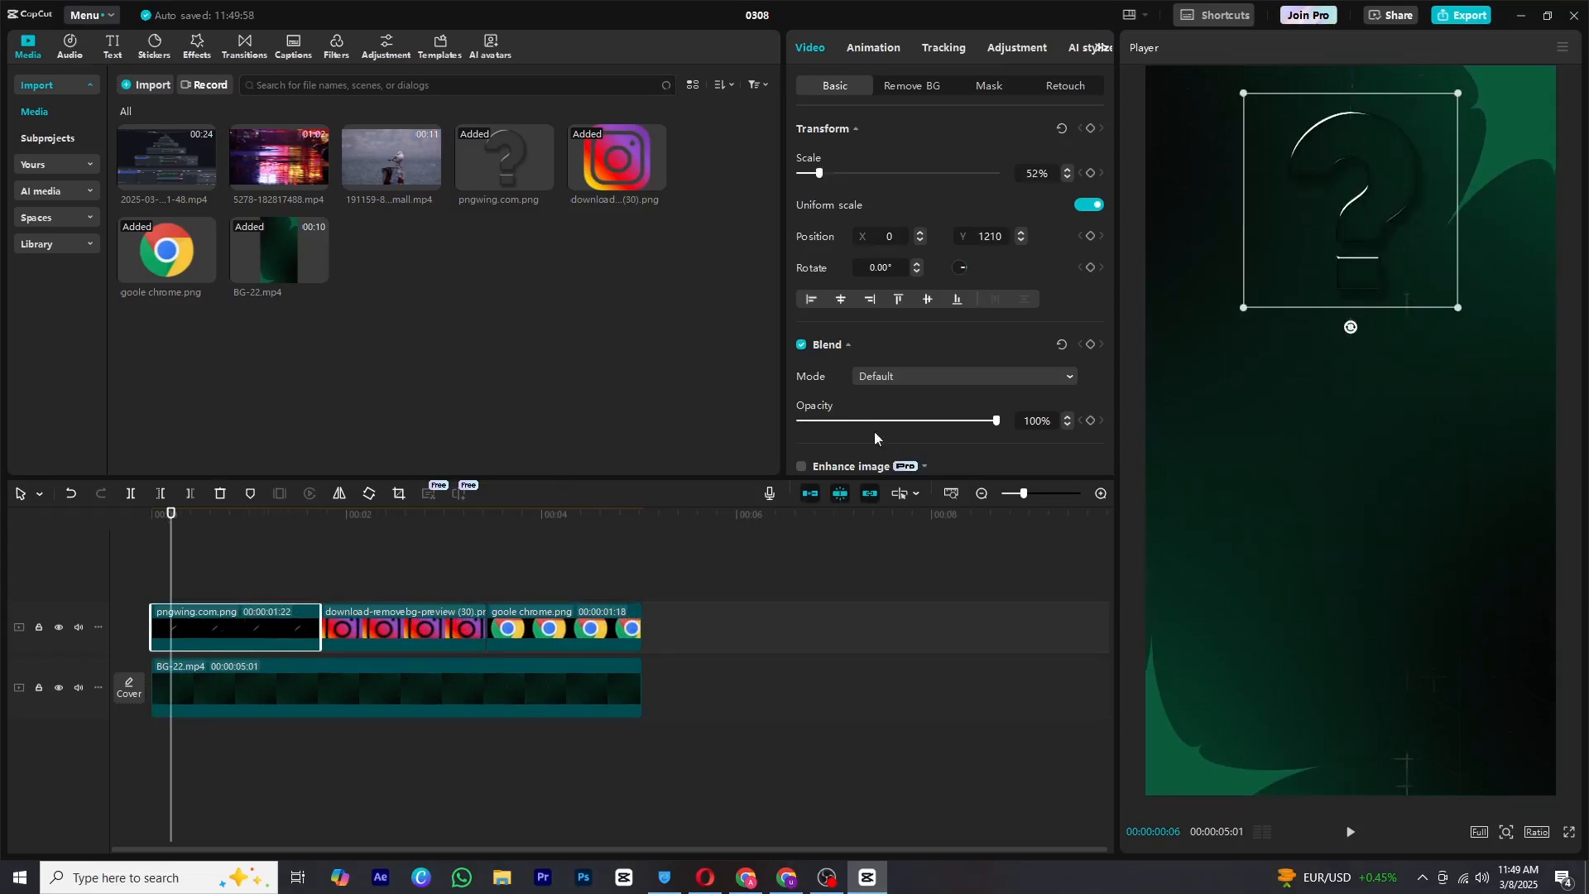
# Step: Stack the three images on separate tracks starting at zero and extend each to the background's 5:01 length
pyautogui.click(372, 626)
pyautogui.click(229, 513)
pyautogui.moveTo(248, 626); pyautogui.dragTo(249, 575)
pyautogui.moveTo(369, 652); pyautogui.dragTo(199, 653)
pyautogui.moveTo(554, 649); pyautogui.dragTo(216, 562)
pyautogui.moveTo(307, 603); pyautogui.dragTo(641, 604)
pyautogui.moveTo(318, 645); pyautogui.dragTo(638, 650)
pyautogui.moveTo(315, 709); pyautogui.dragTo(642, 656)
pyautogui.click(610, 662)
pyautogui.scroll(-1, 210, 620)
# Step: Scale the Chrome logo to 53% at position X 91, Y 109, and shrink the Instagram logo and place it below
pyautogui.click(212, 606)
pyautogui.moveTo(1555, 226); pyautogui.dragTo(1461, 319)
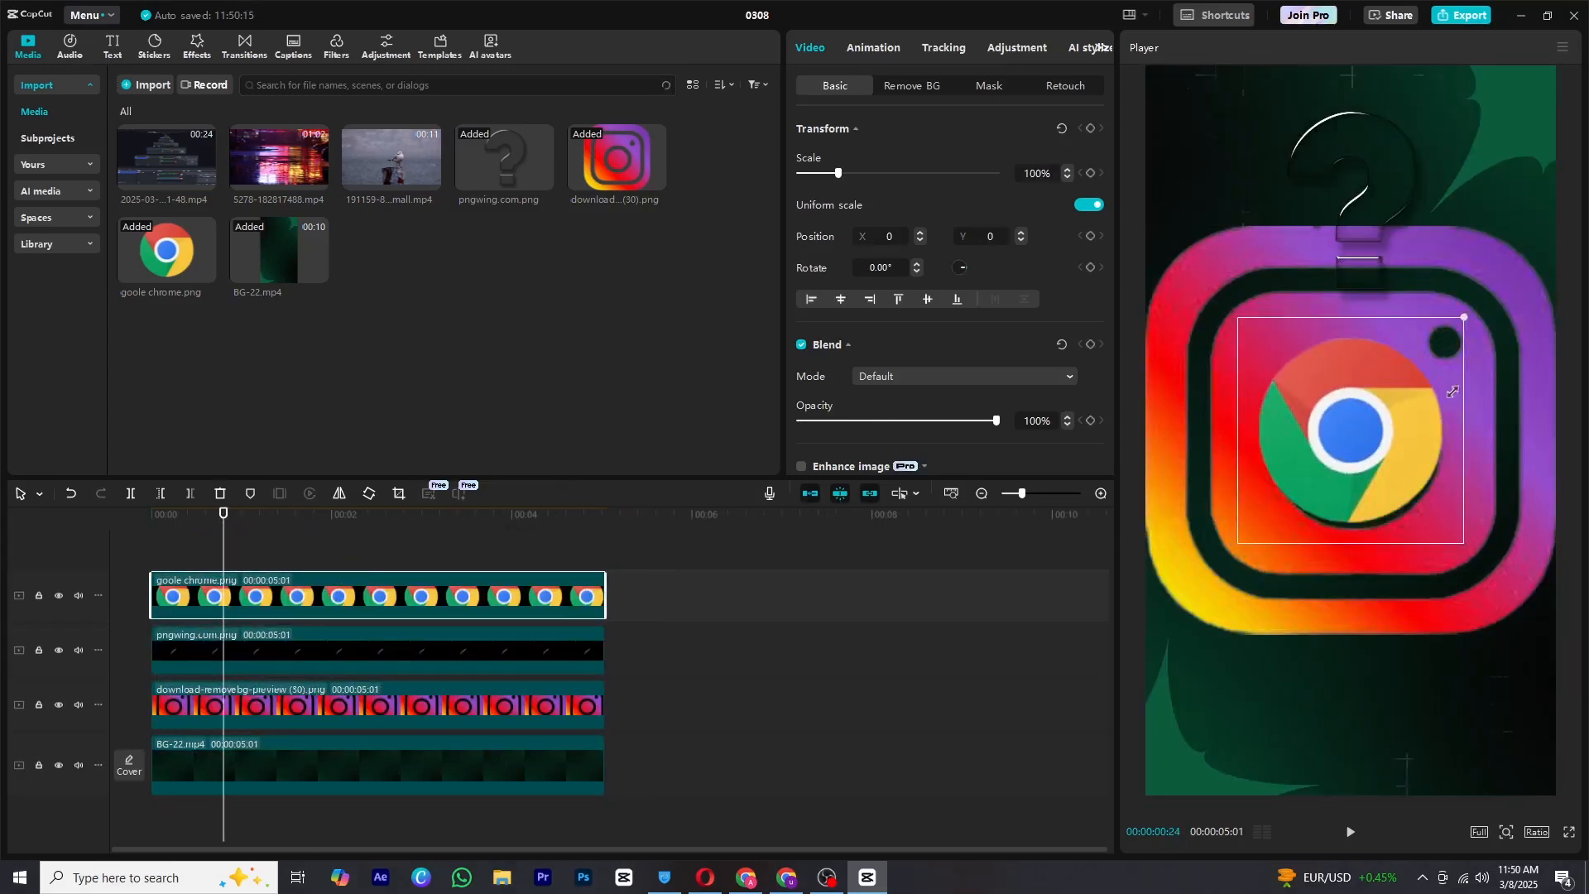
pyautogui.moveTo(1350, 430); pyautogui.dragTo(1369, 409)
pyautogui.click(217, 704)
pyautogui.moveTo(1555, 226); pyautogui.dragTo(1452, 329)
pyautogui.moveTo(1350, 430); pyautogui.dragTo(1356, 634)
pyautogui.moveTo(1457, 534); pyautogui.dragTo(1437, 553)
pyautogui.moveTo(223, 513)
pyautogui.mouseDown()
pyautogui.moveTo(82, 532)
pyautogui.moveTo(212, 529)
pyautogui.mouseUp()
pyautogui.click(217, 602)
pyautogui.click(1090, 128)
pyautogui.moveTo(1367, 409); pyautogui.dragTo(943, 435)
pyautogui.click(332, 514)
pyautogui.click(1505, 831)
pyautogui.moveTo(1476, 805); pyautogui.dragTo(1466, 805)
pyautogui.moveTo(1160, 454); pyautogui.dragTo(1368, 447)
pyautogui.click(1505, 831)
pyautogui.moveTo(1466, 805); pyautogui.dragTo(1475, 805)
pyautogui.click(210, 523)
pyautogui.press('space')
pyautogui.press('space')
pyautogui.hotkey('ctrl', 'z')
pyautogui.hotkey('ctrl', 'z')
pyautogui.hotkey('ctrl', 'z')
# Step: Combine the Chrome, question mark and Instagram image clips into one compound clip above the background
pyautogui.press('Home')
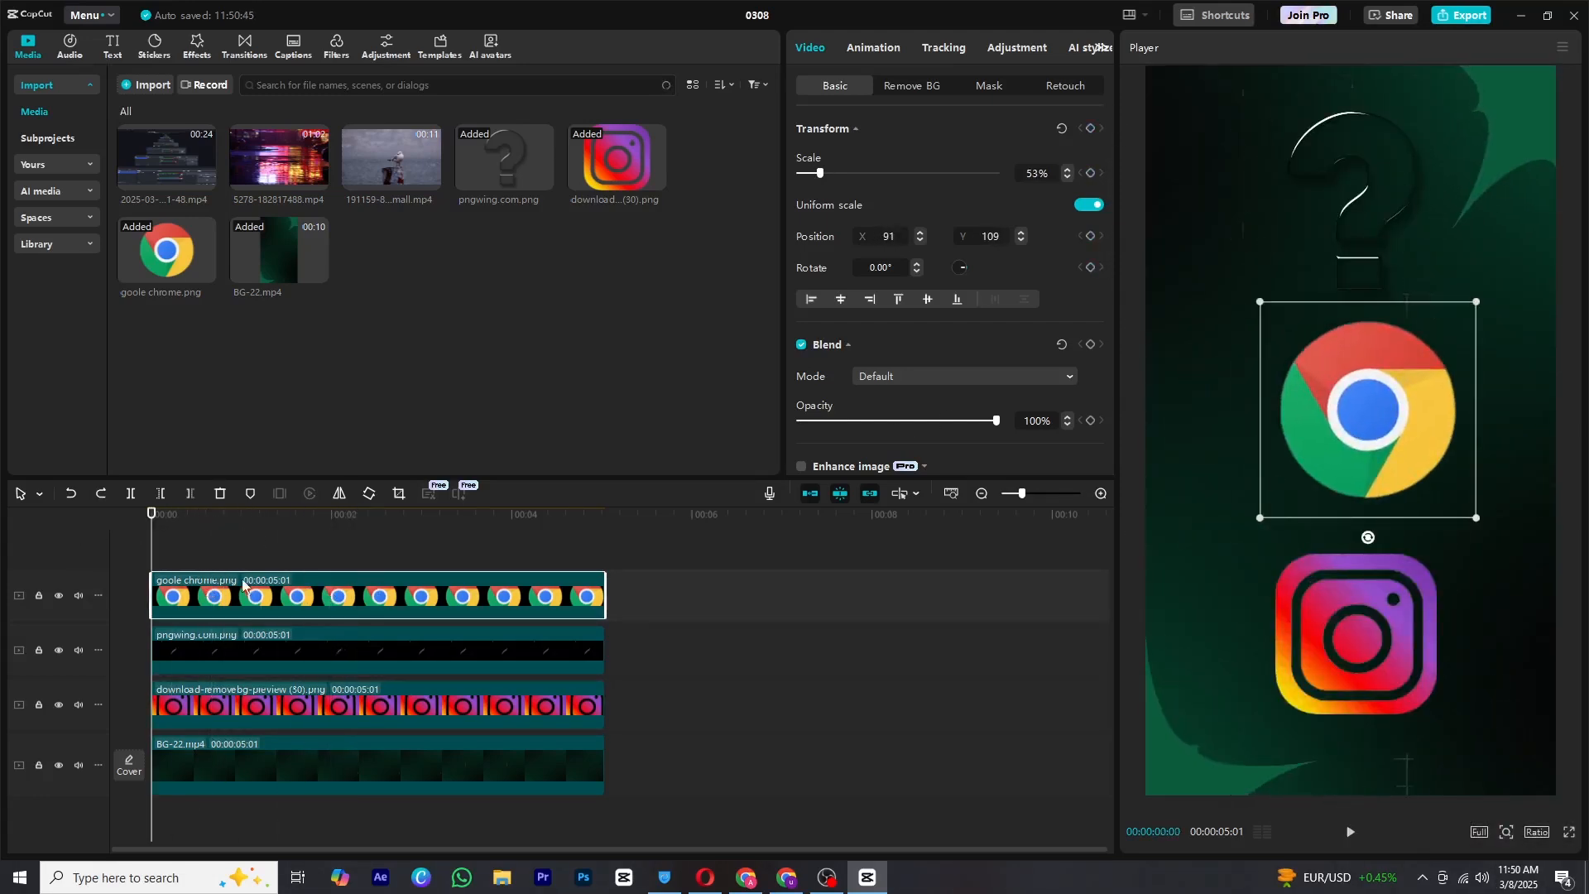
pyautogui.moveTo(703, 548); pyautogui.dragTo(536, 713)
pyautogui.rightClick(538, 700)
pyautogui.click(567, 538)
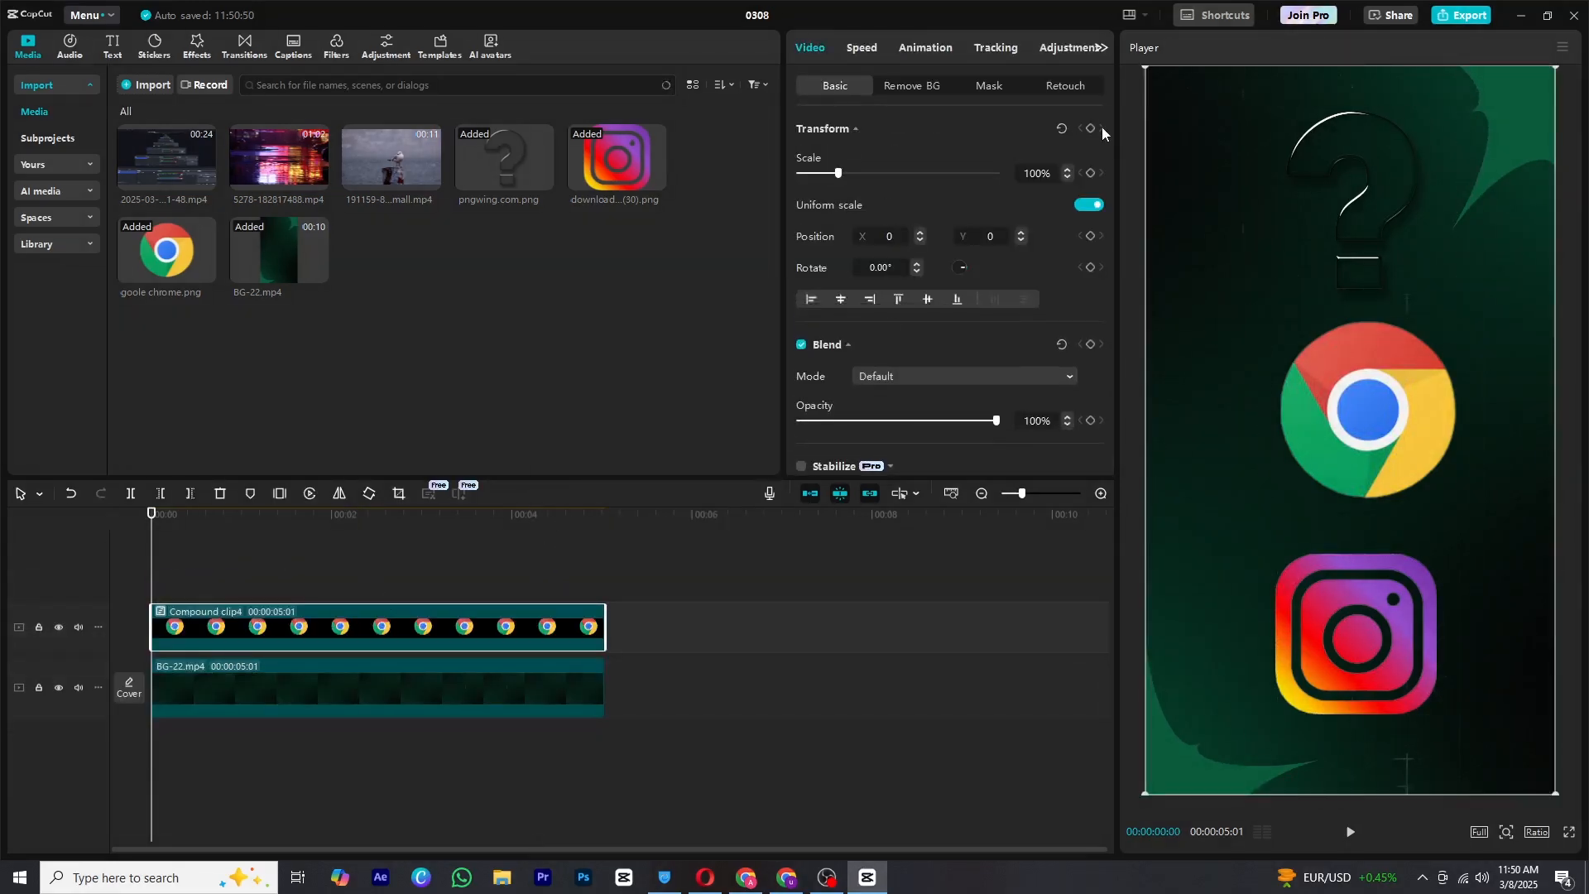
# Step: Keyframe the icon group's position: left at about 0.8 seconds, back right at 1.8, Y -2118 at 2:17, Y -59 at 4:01; play back
pyautogui.moveTo(153, 529); pyautogui.dragTo(223, 523)
pyautogui.moveTo(1369, 390); pyautogui.dragTo(1074, 406)
pyautogui.moveTo(224, 579); pyautogui.dragTo(314, 566)
pyautogui.moveTo(1154, 355); pyautogui.dragTo(1446, 351)
pyautogui.moveTo(314, 566); pyautogui.dragTo(382, 566)
pyautogui.moveTo(1441, 339); pyautogui.dragTo(1422, 701)
pyautogui.press('space')
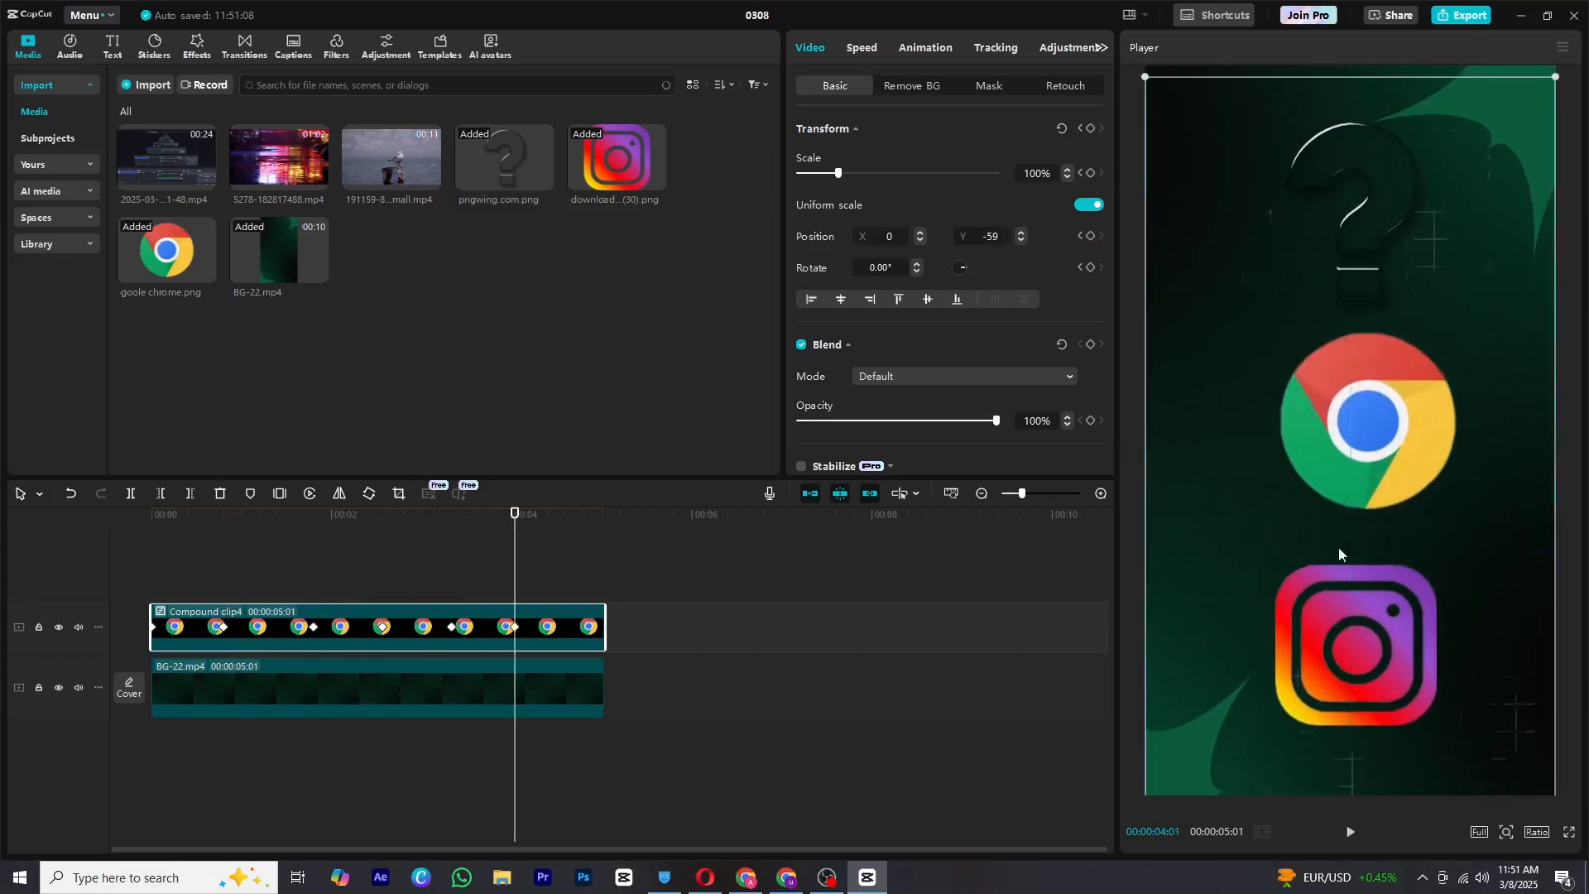
pyautogui.click(190, 510)
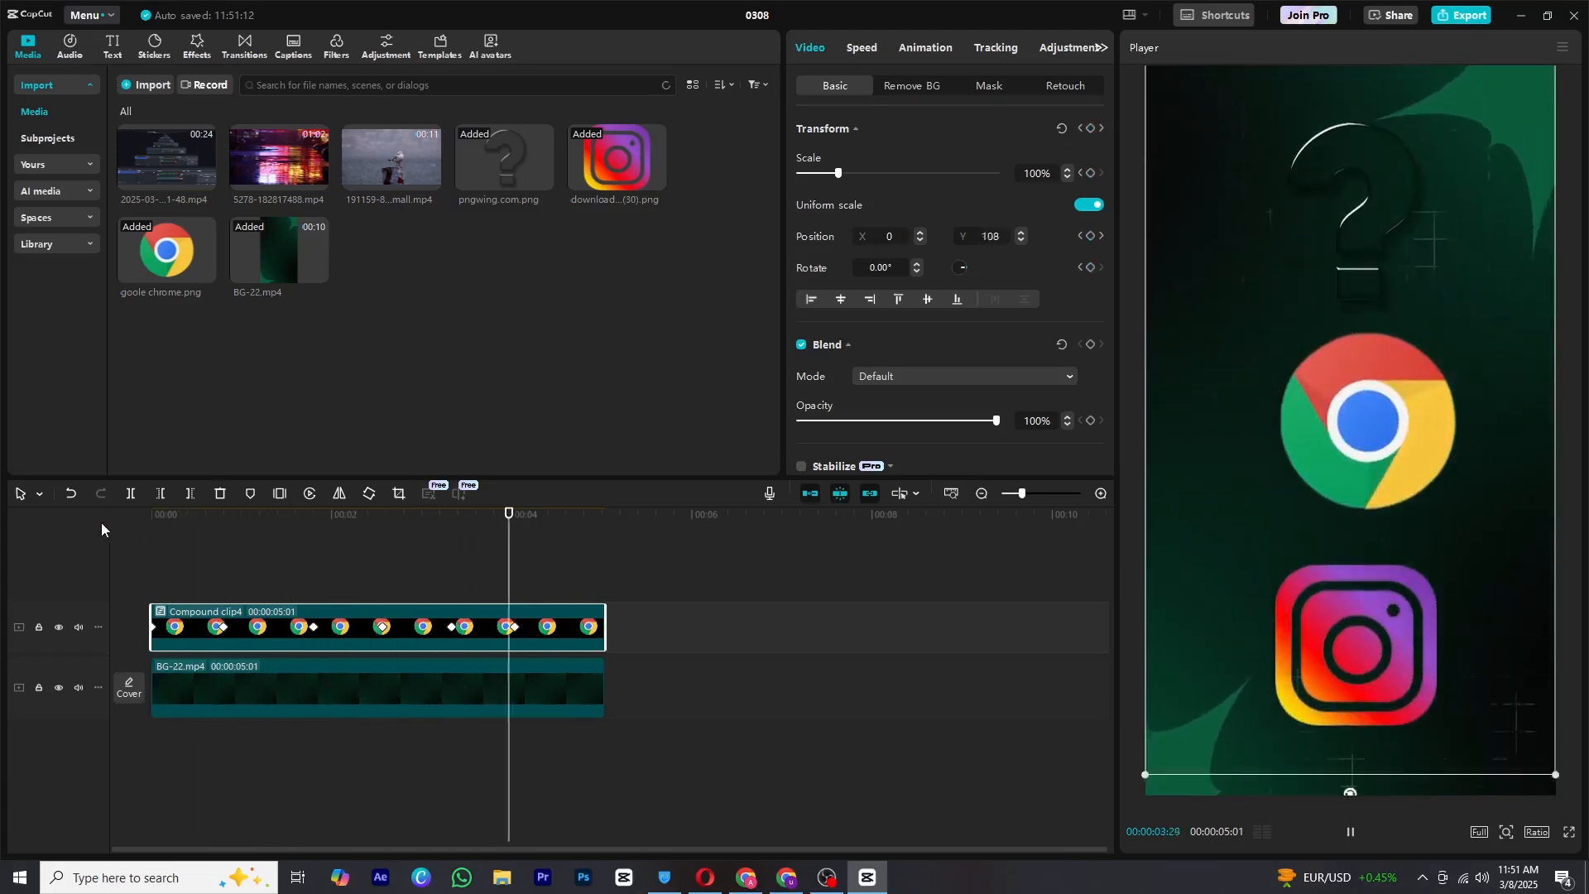
# Step: Apply a preset curve to the icon group's position keyframes at about 0.8, 1.8 and 2.6 seconds
pyautogui.rightClick(222, 627)
pyautogui.click(289, 713)
pyautogui.click(383, 722)
pyautogui.rightClick(312, 629)
pyautogui.click(381, 713)
pyautogui.click(433, 718)
pyautogui.rightClick(382, 630)
pyautogui.click(472, 664)
pyautogui.click(501, 723)
pyautogui.click(721, 594)
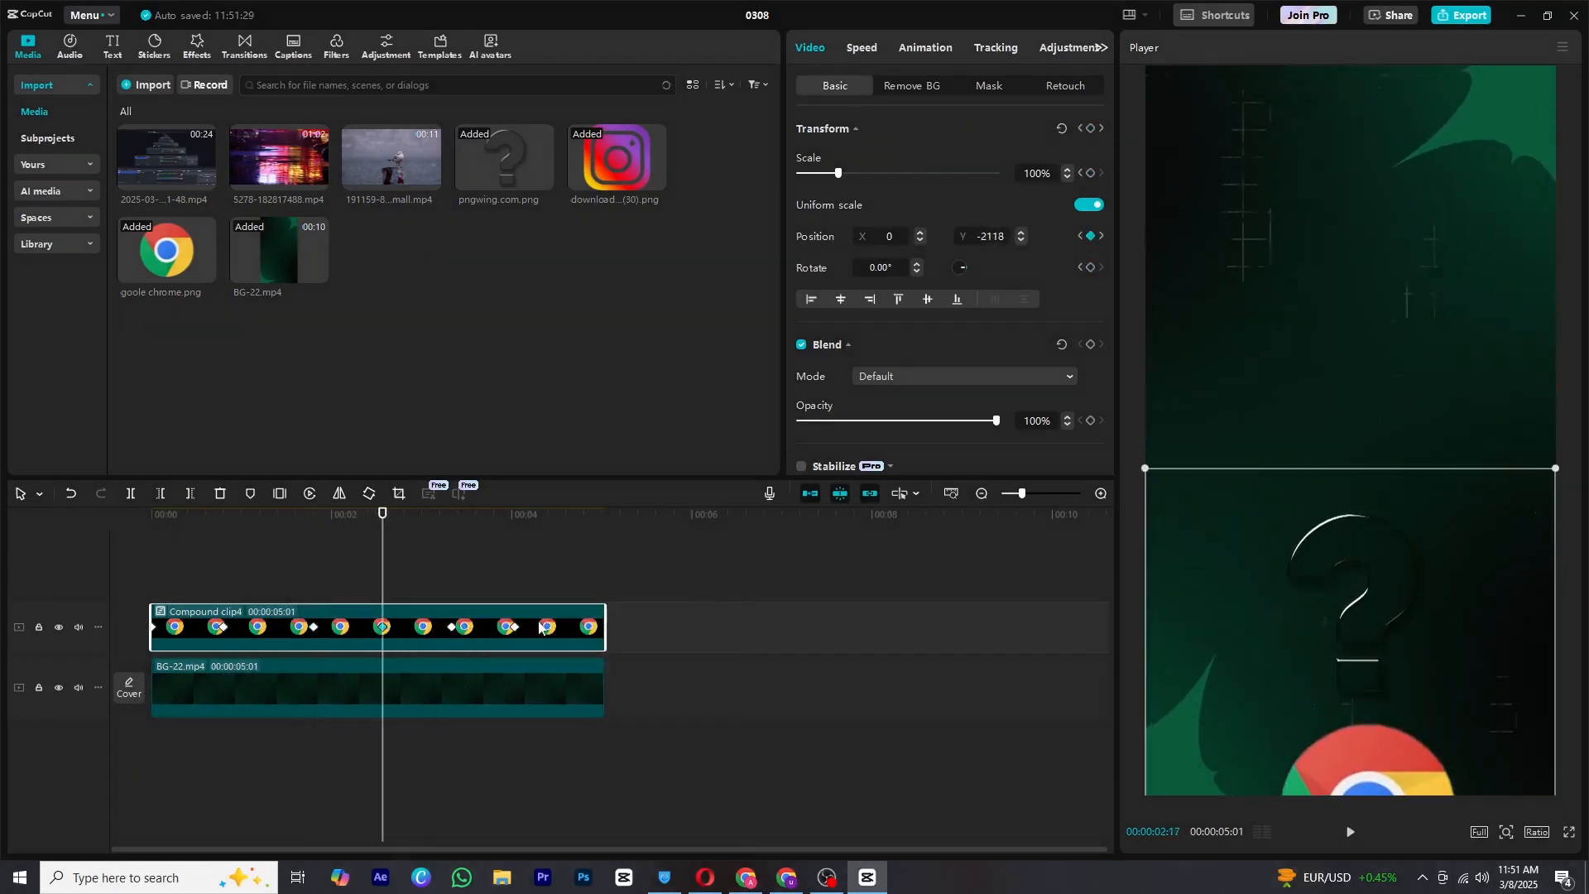
# Step: Apply a preset curve to the icon group's keyframes at about 3.3 and 4 seconds and play back the animation
pyautogui.rightClick(453, 628)
pyautogui.click(531, 647)
pyautogui.click(566, 723)
pyautogui.click(791, 596)
pyautogui.rightClick(515, 628)
pyautogui.click(532, 644)
pyautogui.click(632, 723)
pyautogui.click(846, 596)
pyautogui.press('space')
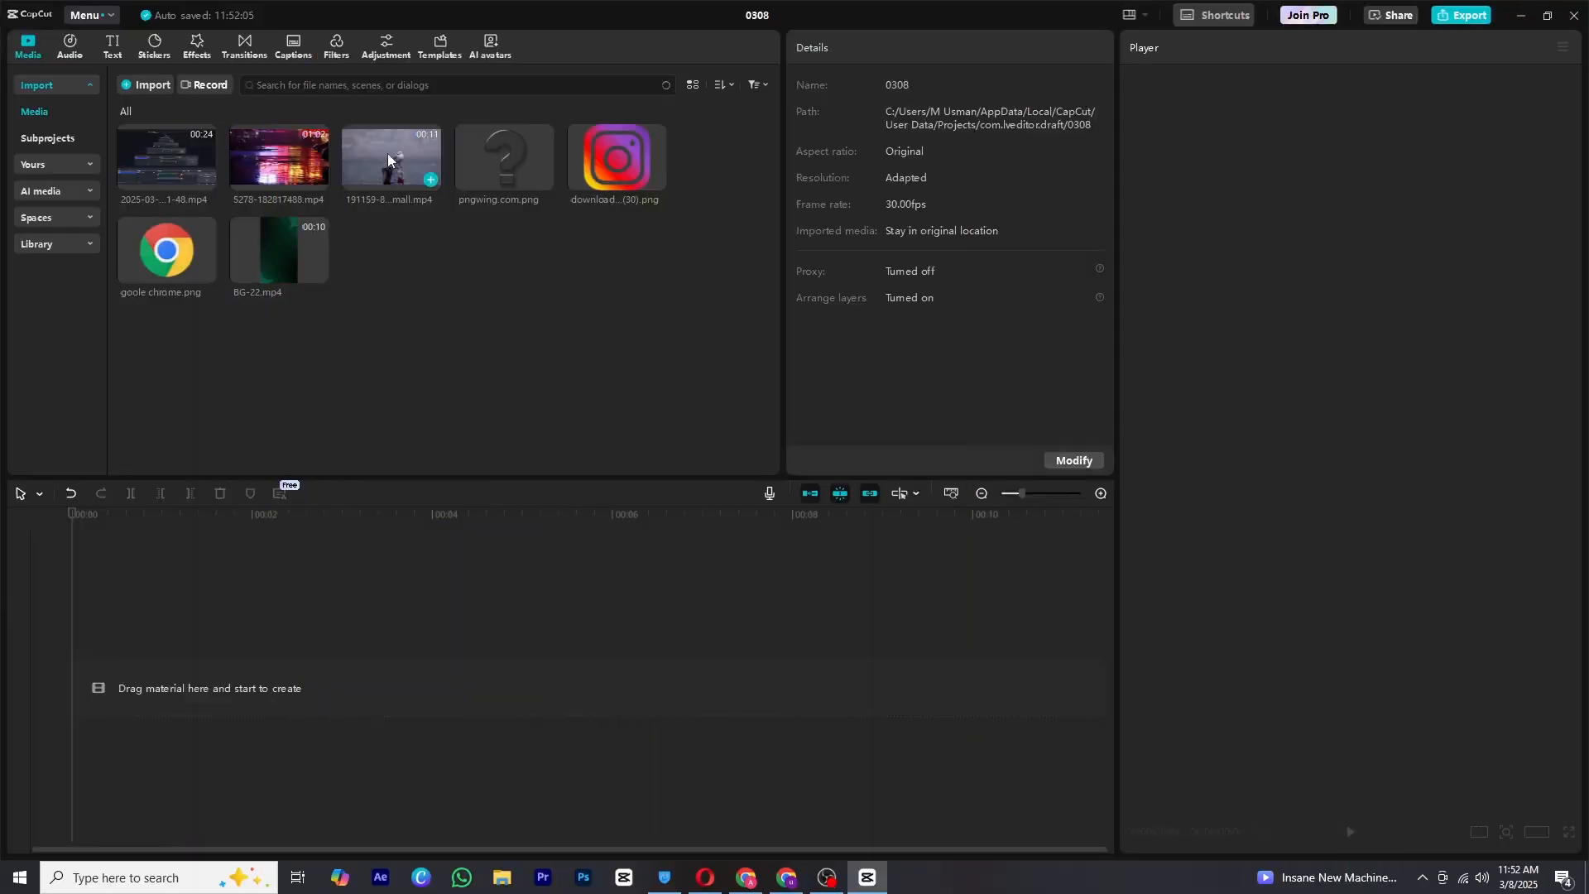
pyautogui.moveTo(387, 152); pyautogui.dragTo(134, 707)
pyautogui.scroll(5, 199, 614)
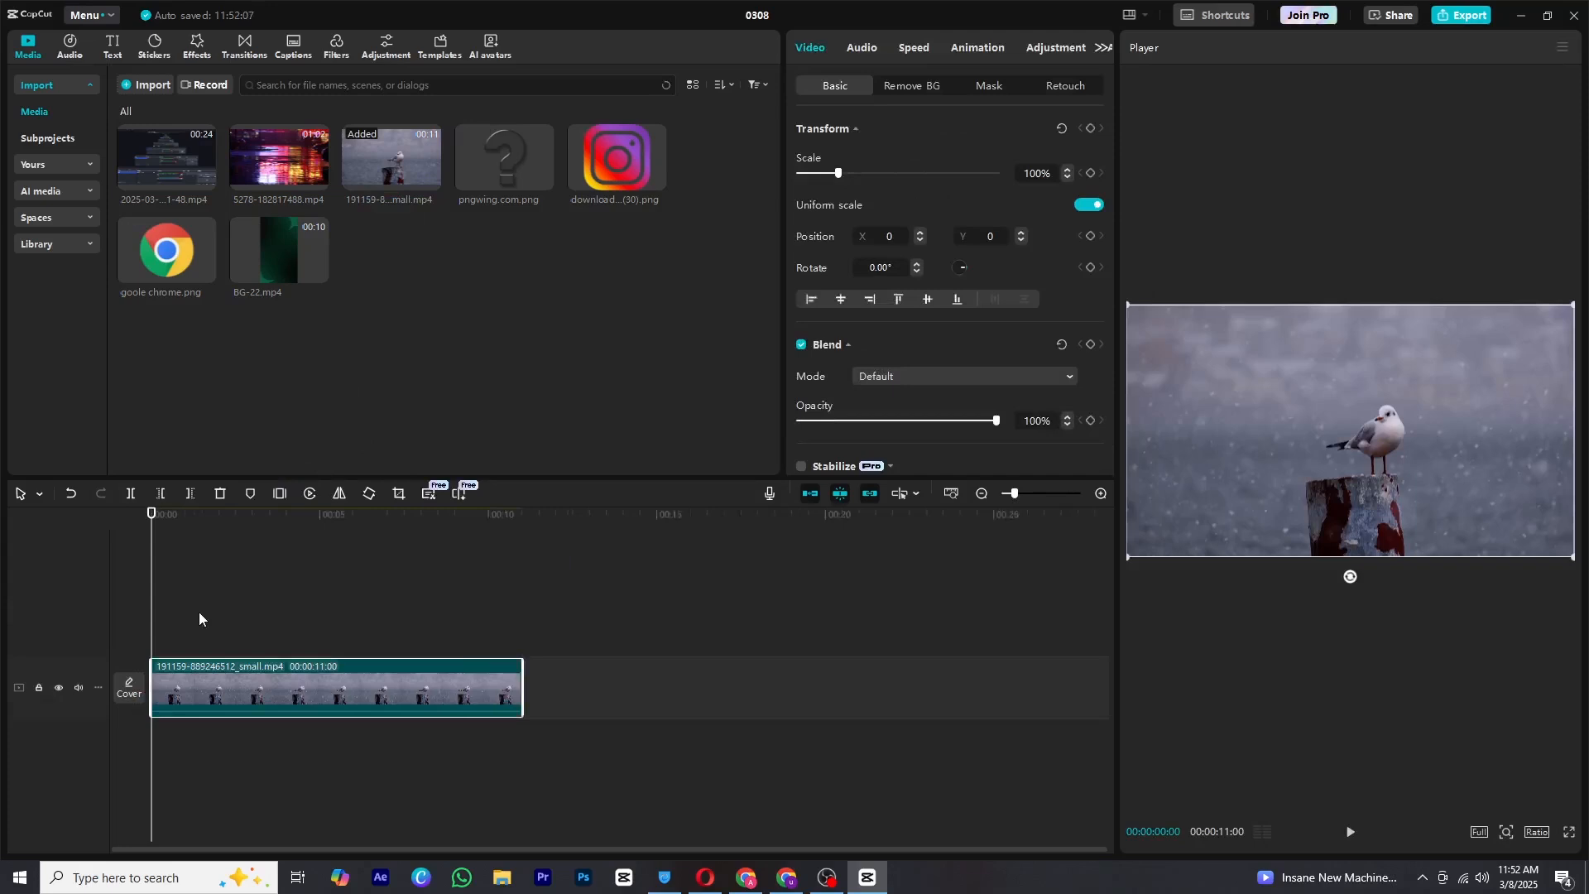
pyautogui.moveTo(252, 677); pyautogui.dragTo(257, 621)
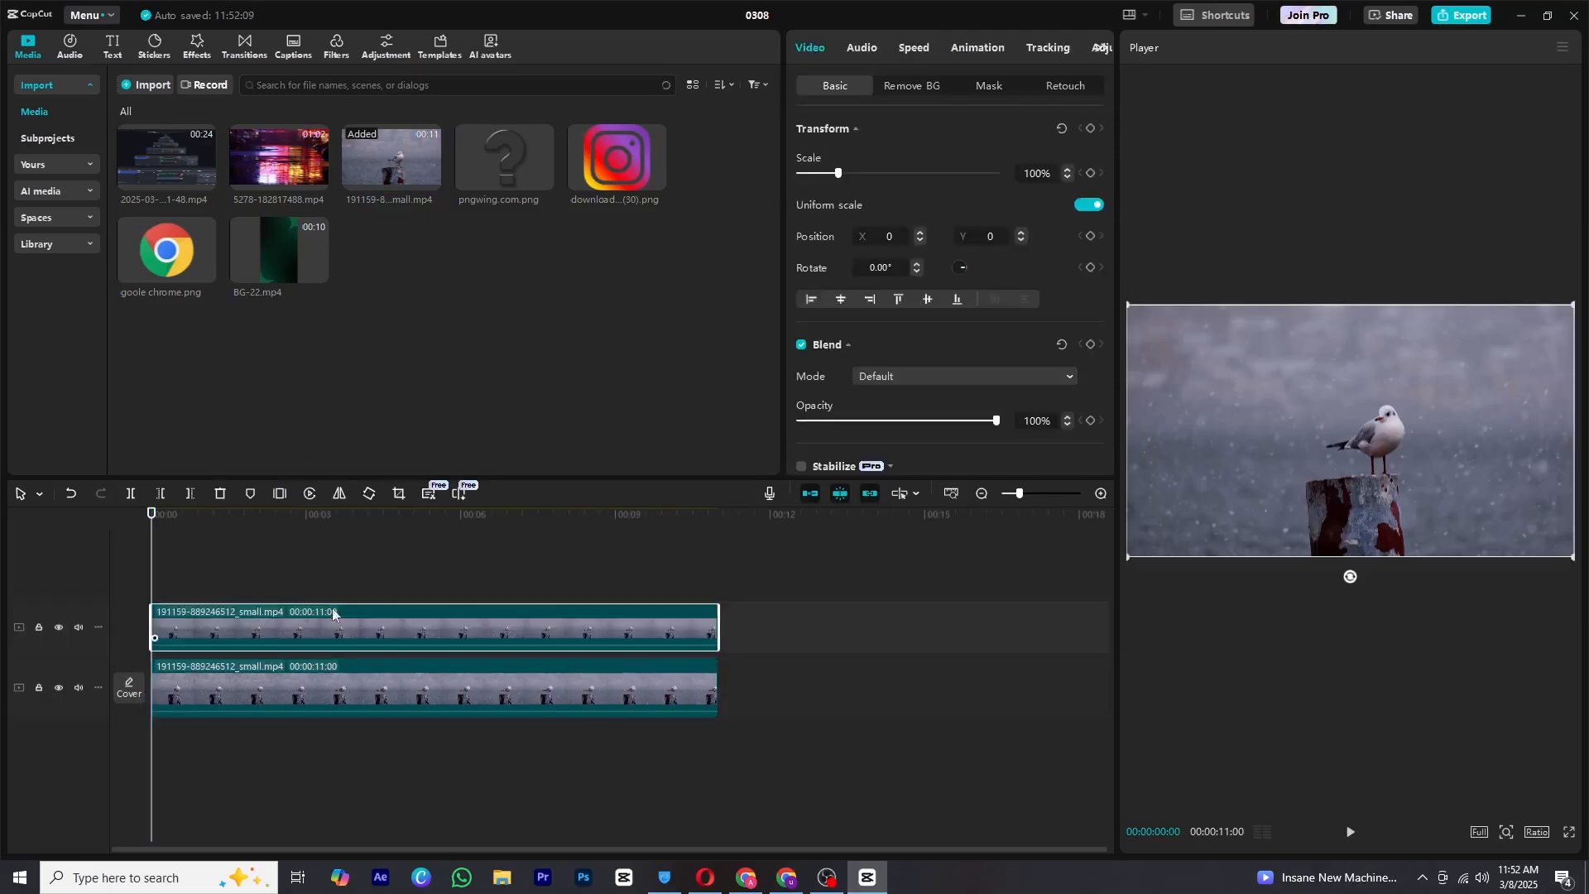
# Step: Add a rectangle mask to the upper seagull clip and move it over the bird, at about X 109, Y -24
pyautogui.scroll(2, 621, 524)
pyautogui.click(995, 91)
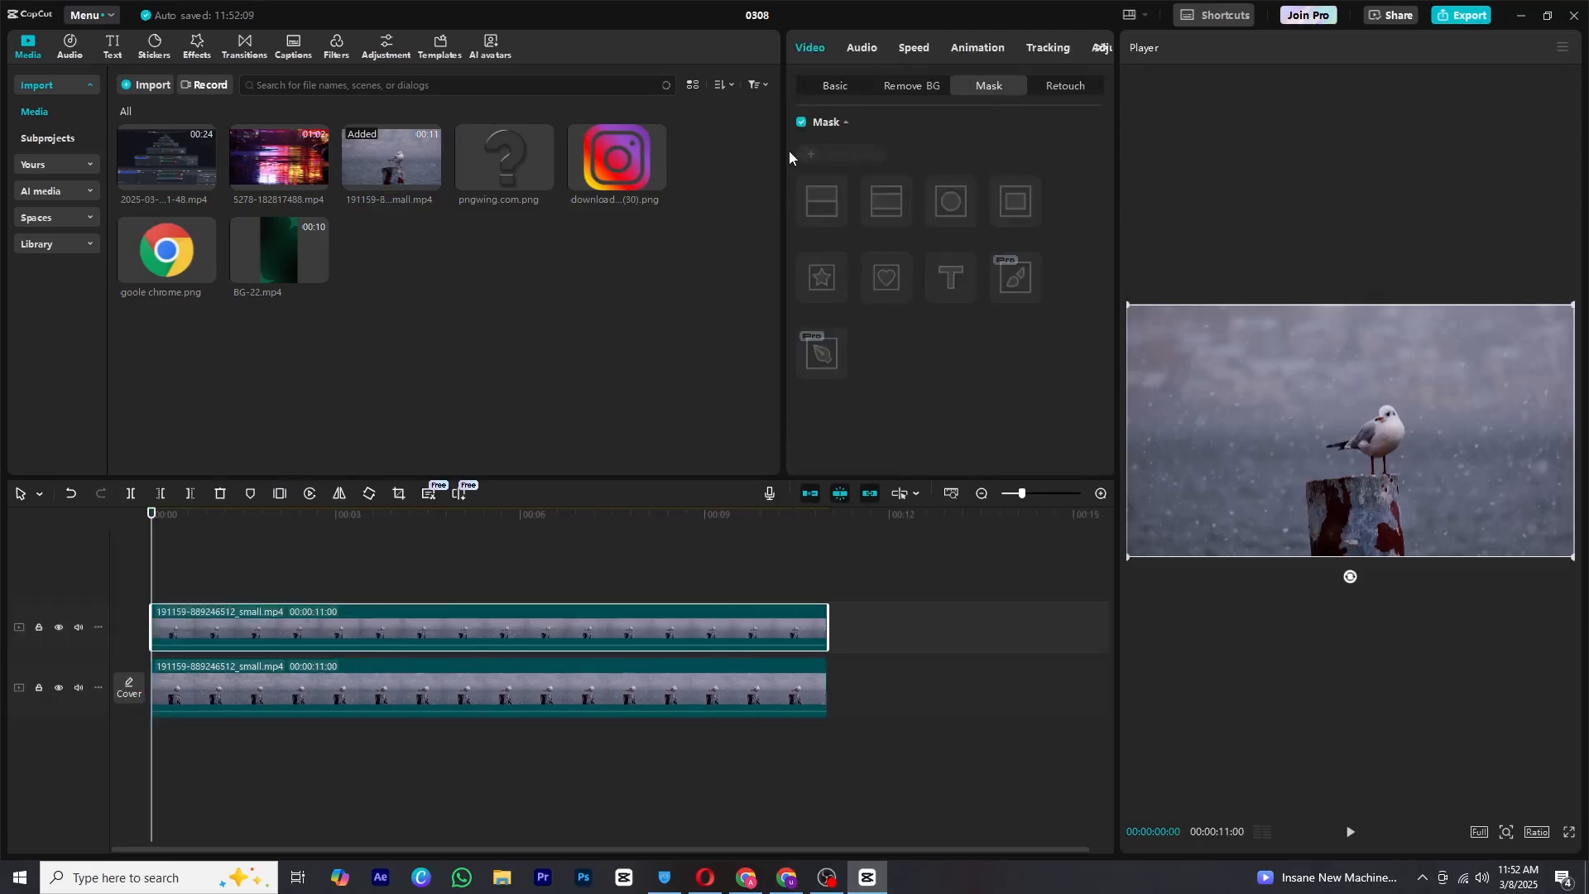
pyautogui.click(994, 223)
pyautogui.moveTo(1348, 443)
pyautogui.mouseDown()
pyautogui.moveTo(1382, 449)
pyautogui.moveTo(1367, 448)
pyautogui.mouseUp()
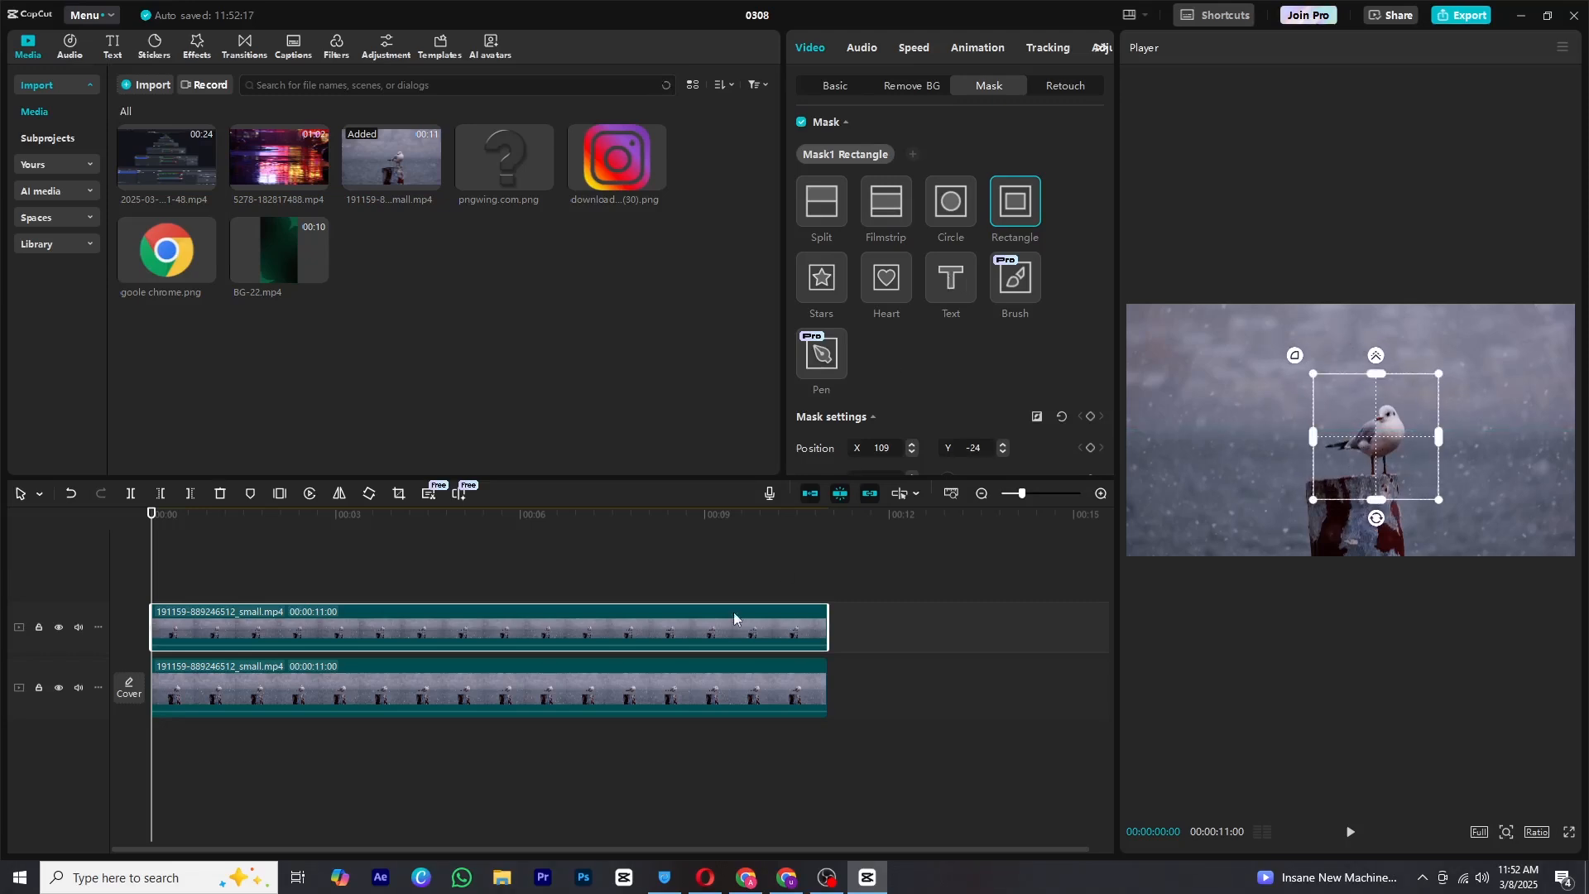
pyautogui.click(847, 90)
# Step: Apply the Blur video effect to the upper masked seagull clip, play the preview, and raise the blur strength to nearly its maximum
pyautogui.click(189, 39)
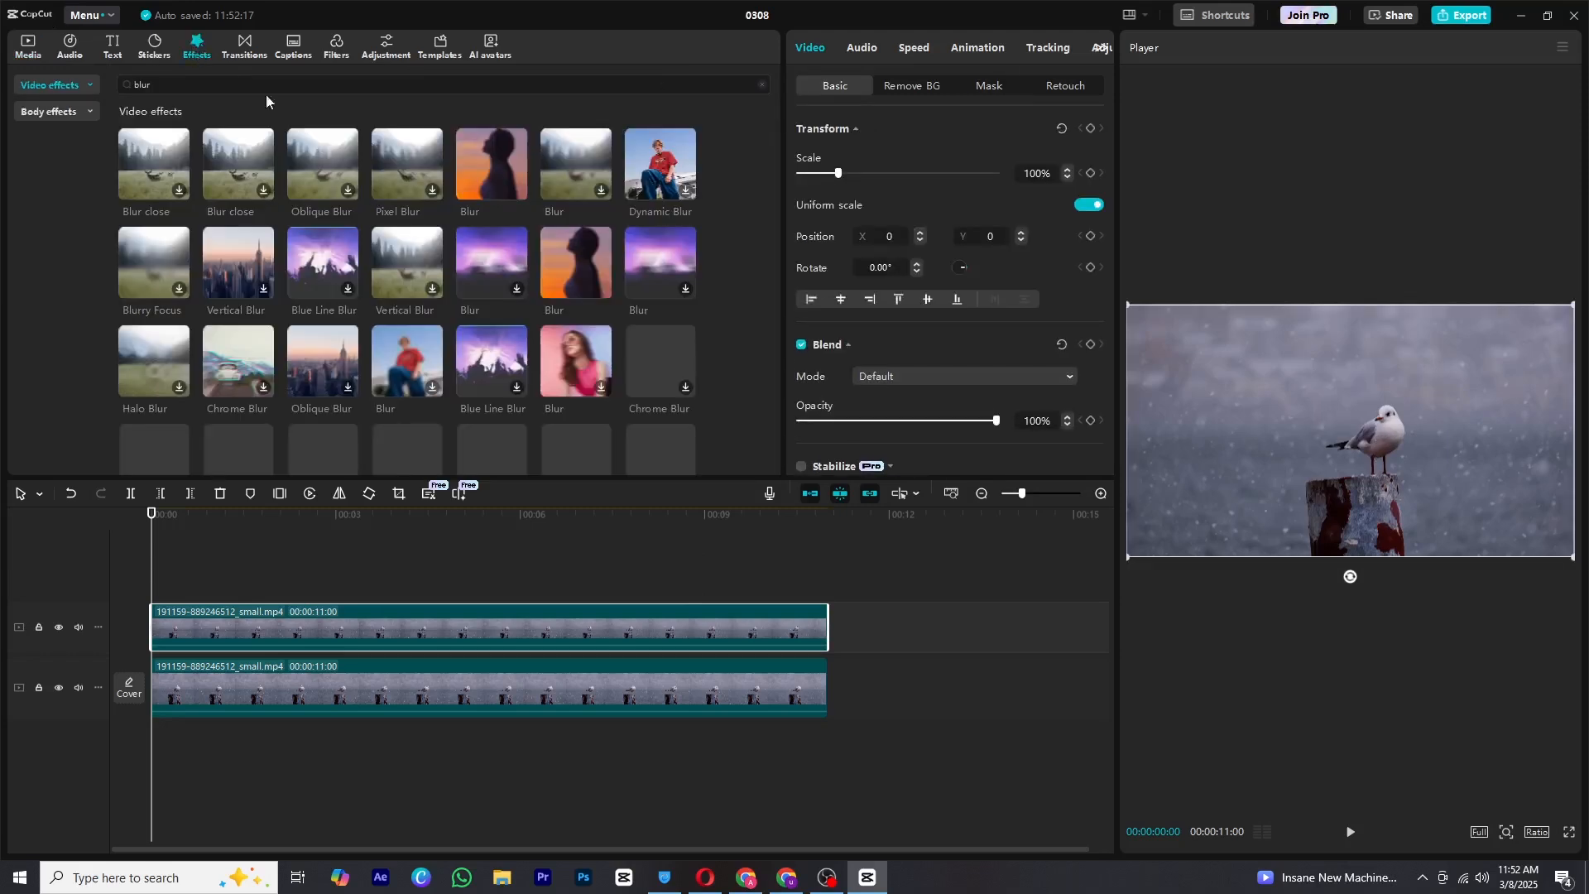
pyautogui.scroll(-3, 415, 331)
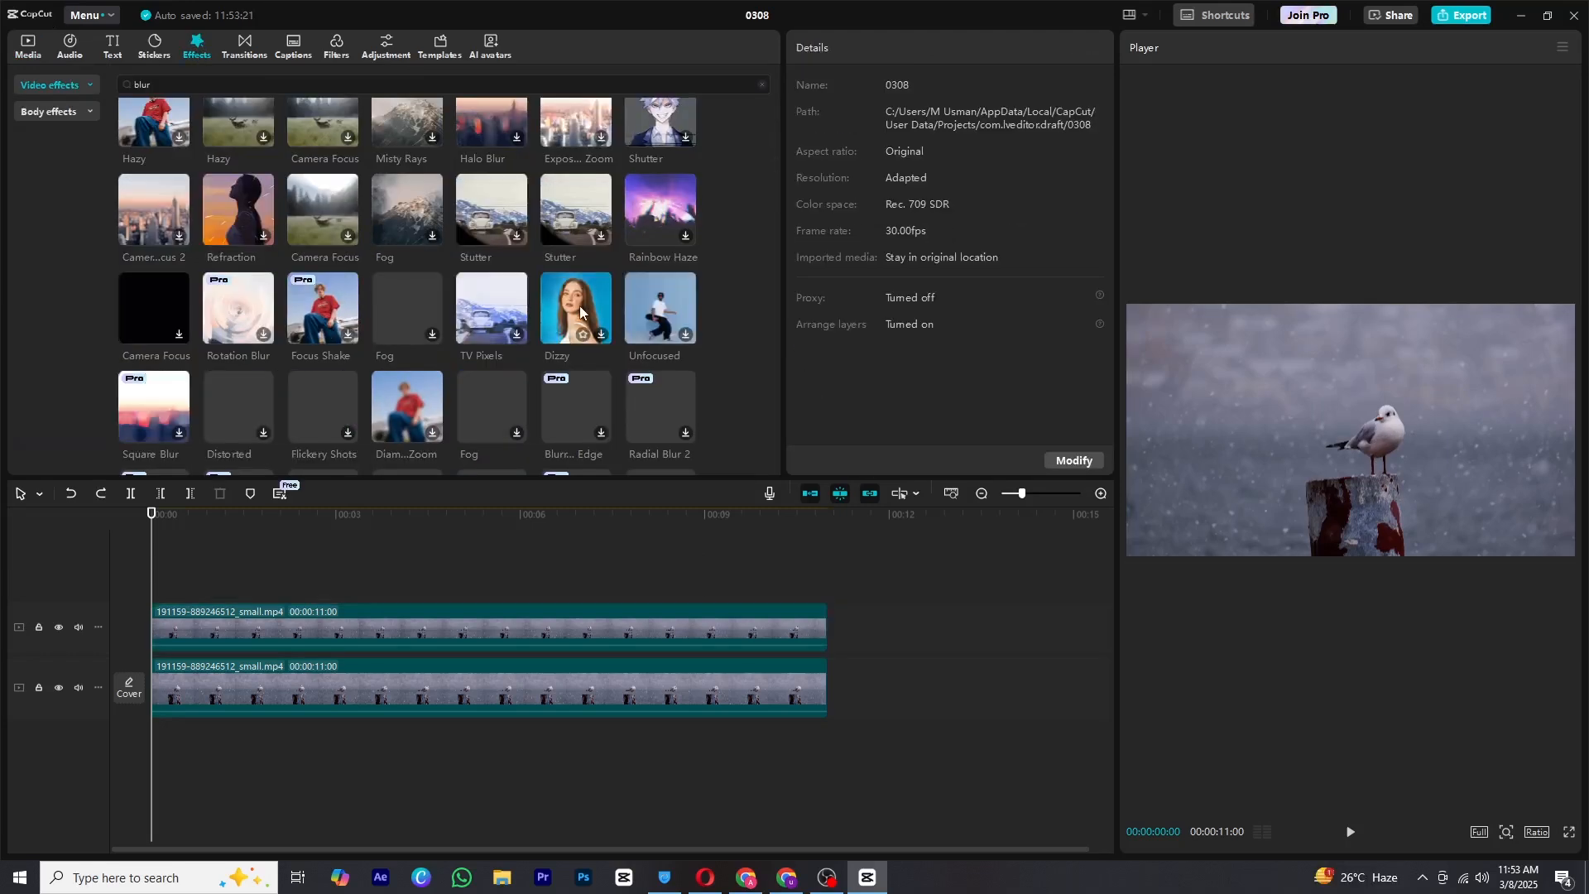
pyautogui.scroll(3, 484, 312)
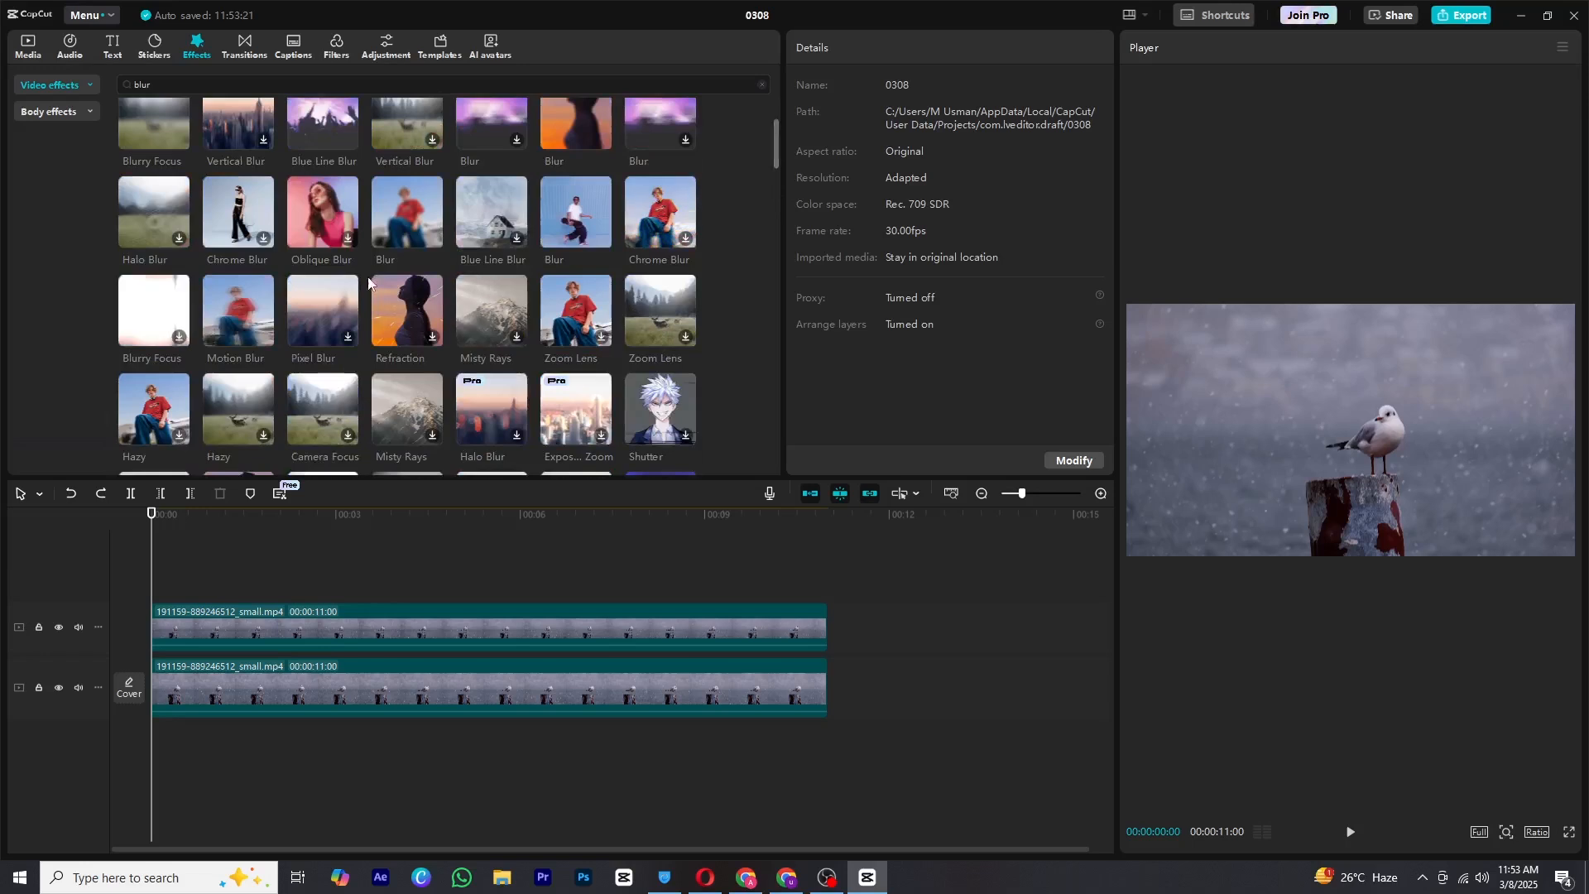
pyautogui.moveTo(394, 217); pyautogui.dragTo(278, 611)
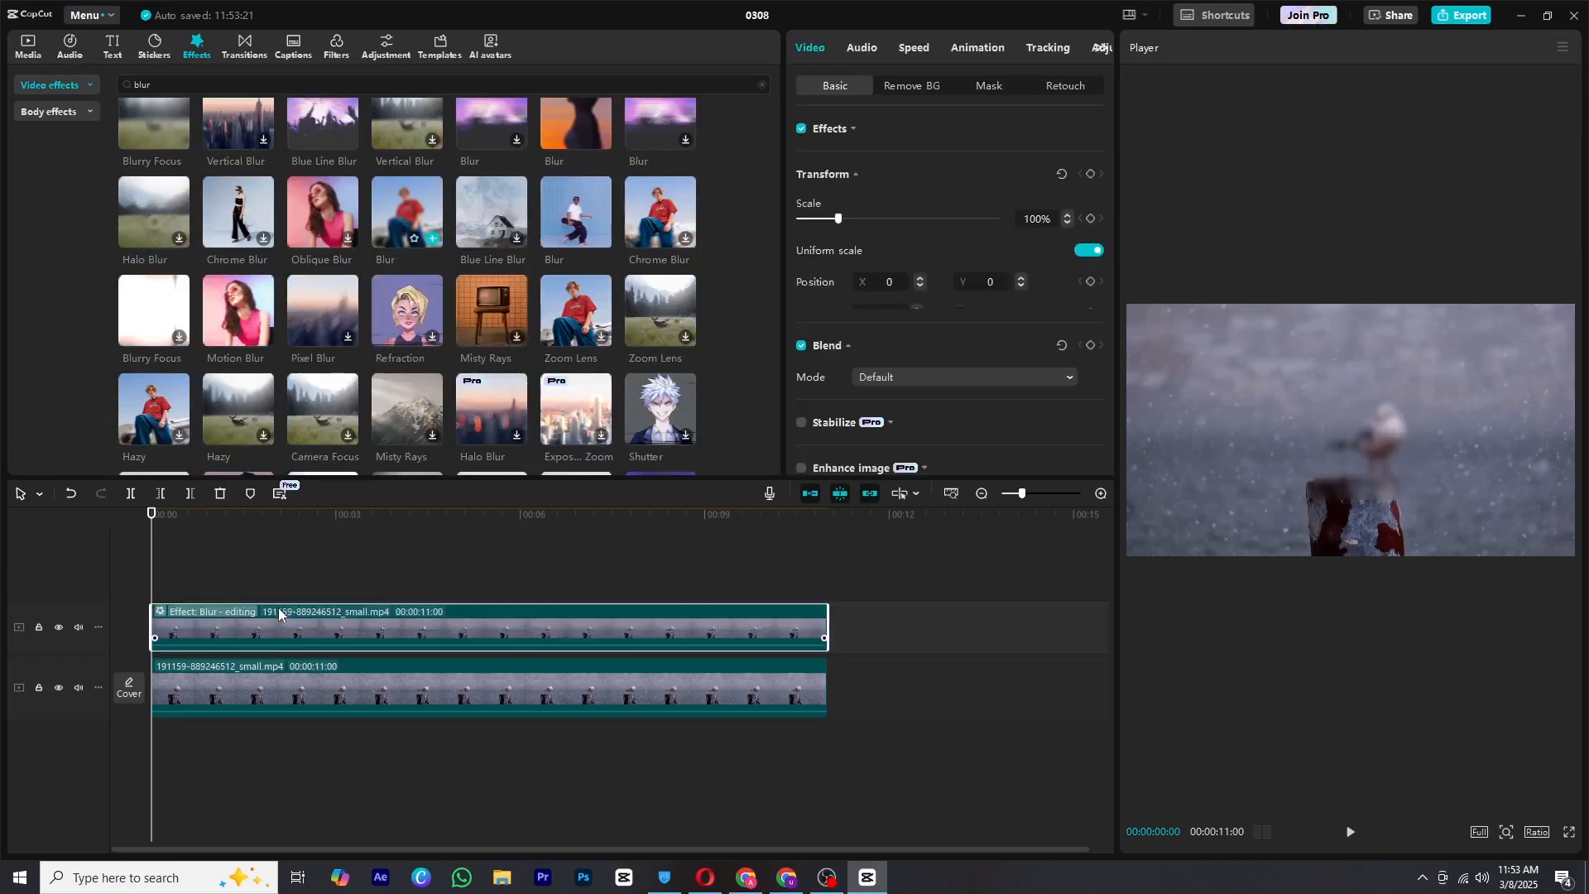
pyautogui.press('space')
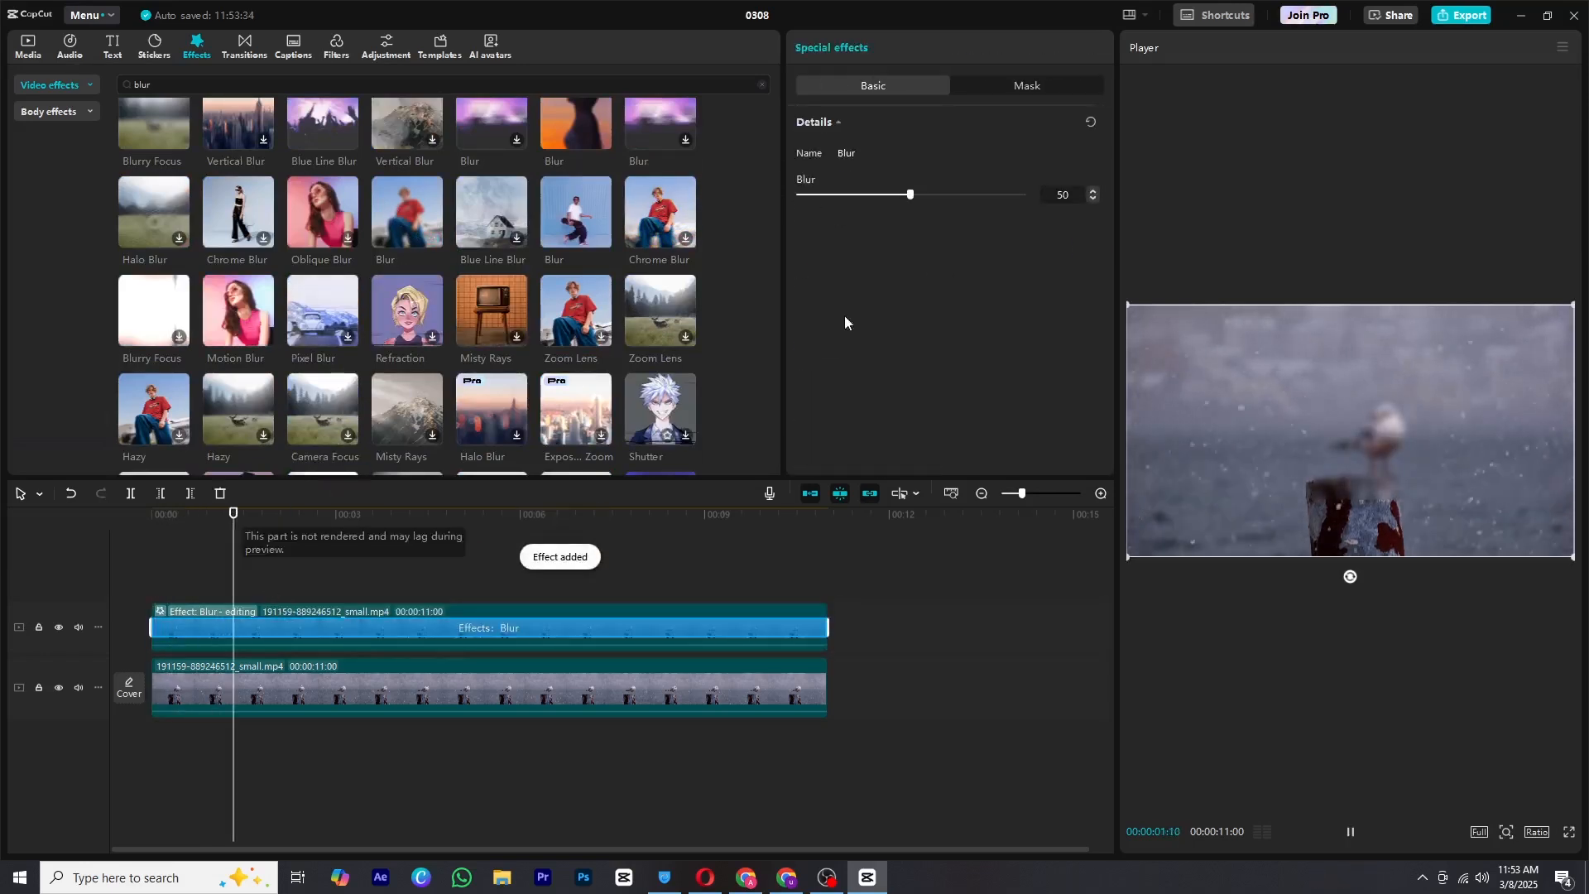
pyautogui.moveTo(910, 196); pyautogui.dragTo(1021, 196)
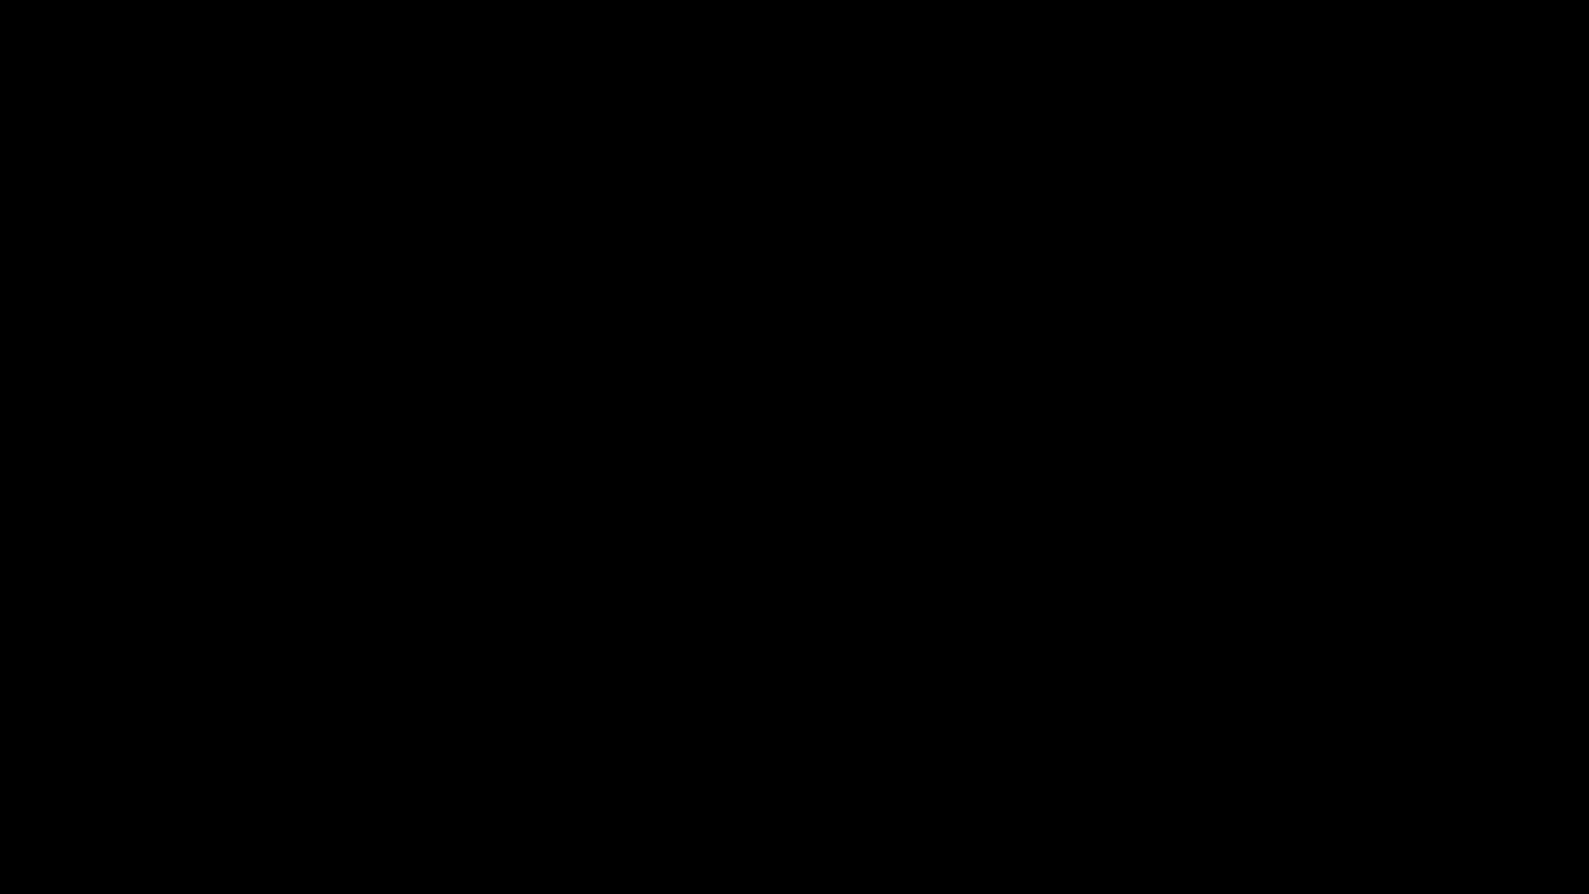